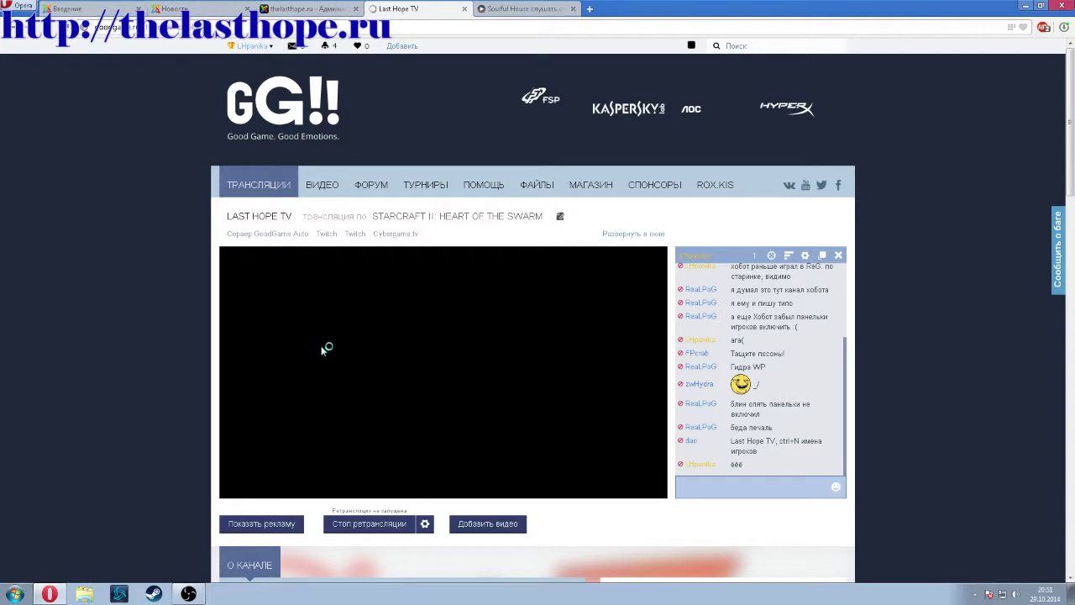
- Start playback of the LastHope live stream on the Last Hope site's news page
{"action": "scroll", "coordinate": [360, 341], "scroll_direction": "down", "scroll_amount": 3}
{"action": "left_click", "coordinate": [166, 10]}
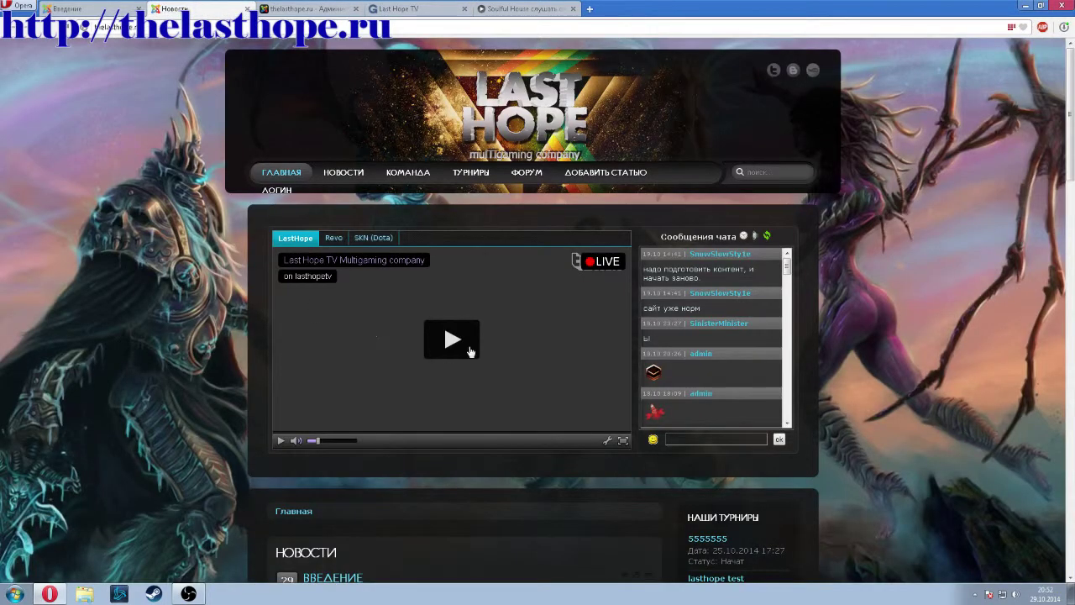
{"action": "left_click", "coordinate": [467, 349]}
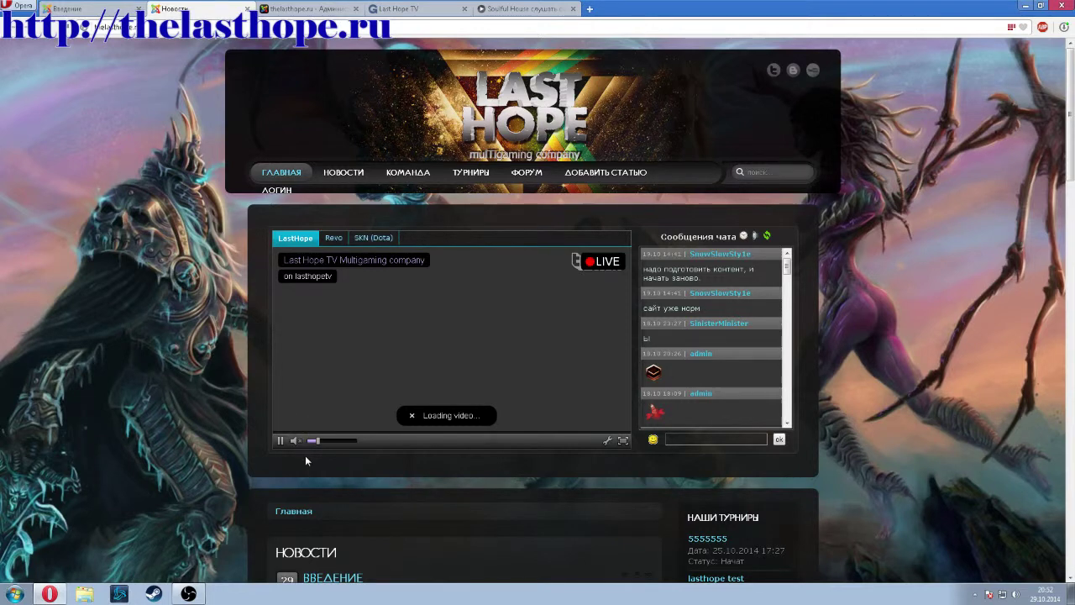
- Start the Last Hope TV player on its GoodGame channel page and switch the source to Twitch
{"action": "left_click", "coordinate": [509, 10]}
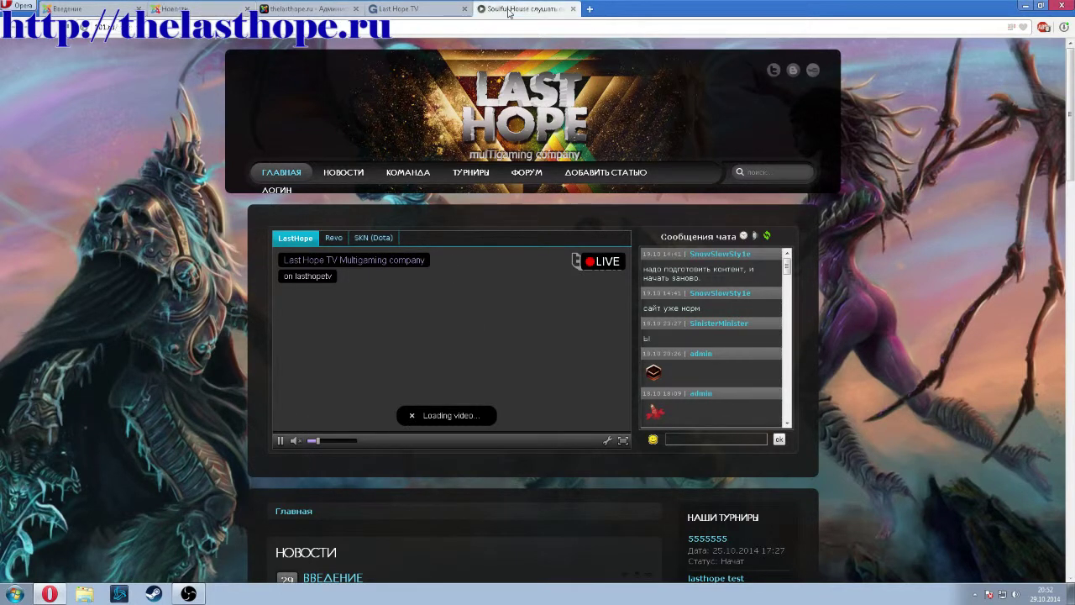
{"action": "left_click", "coordinate": [393, 10]}
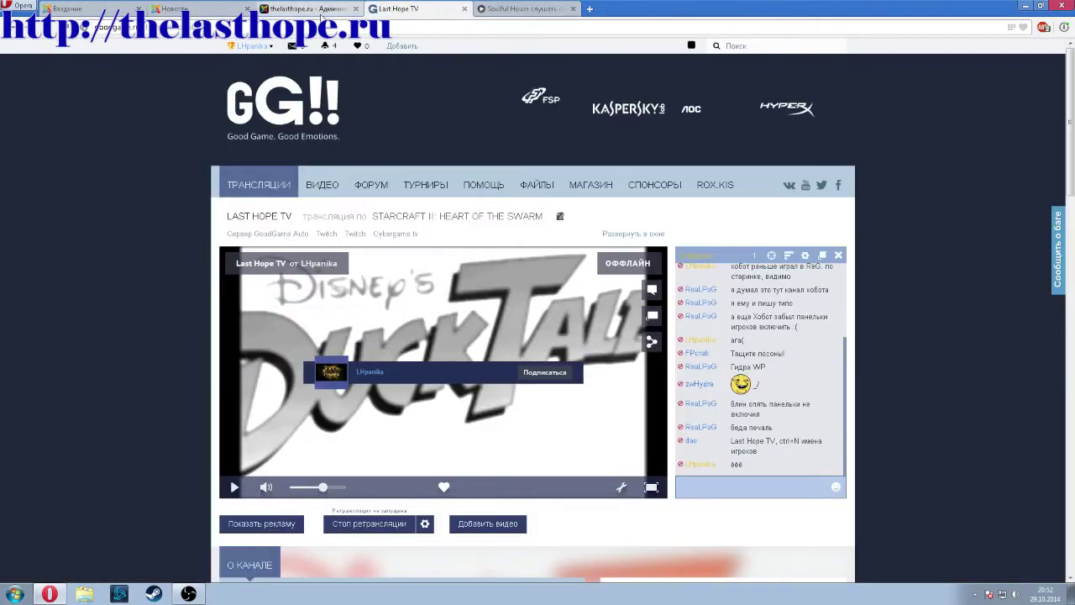
{"action": "left_click", "coordinate": [234, 487]}
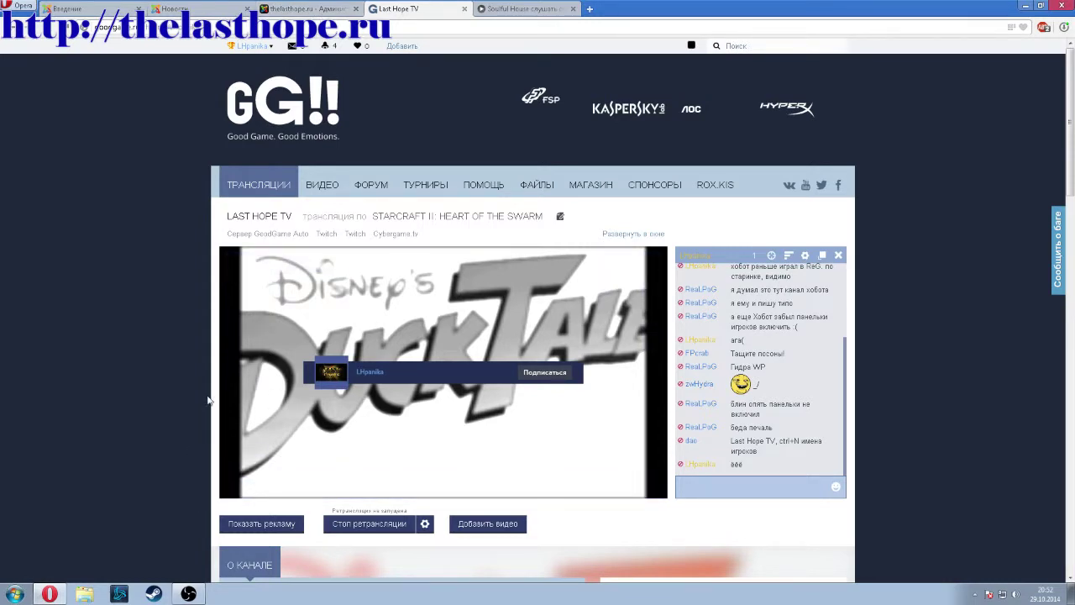
{"action": "scroll", "coordinate": [208, 401], "scroll_direction": "down", "scroll_amount": 2}
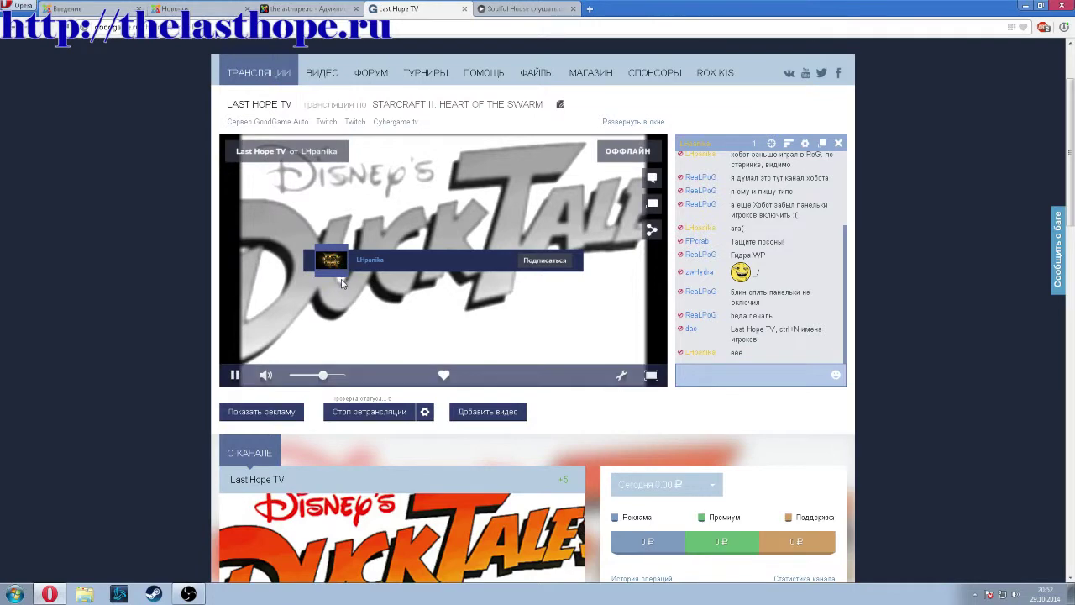
{"action": "scroll", "coordinate": [342, 284], "scroll_direction": "up", "scroll_amount": 1}
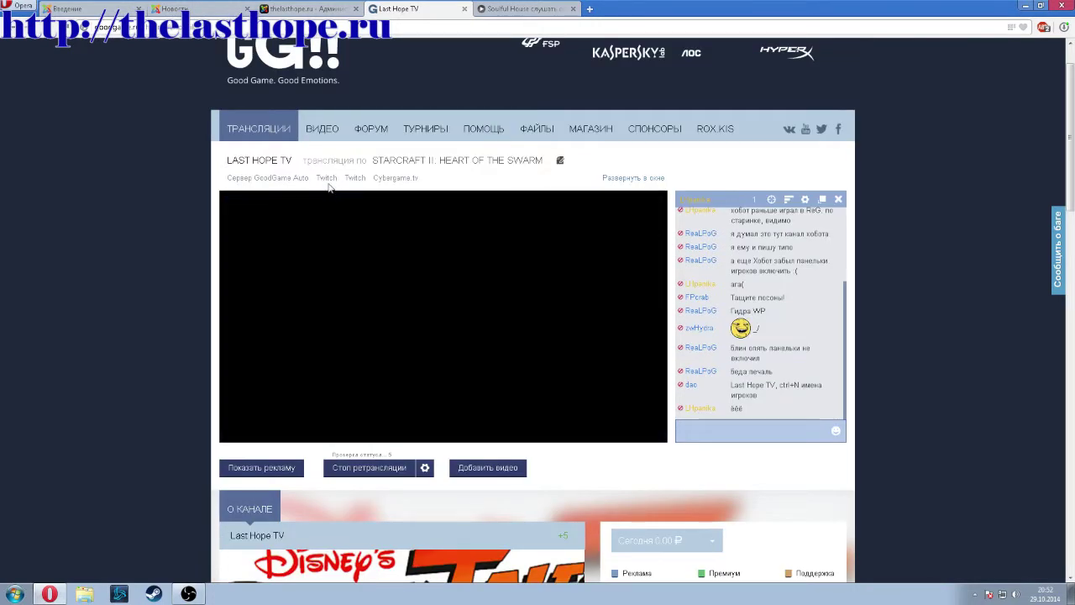
{"action": "scroll", "coordinate": [229, 228], "scroll_direction": "down", "scroll_amount": 1}
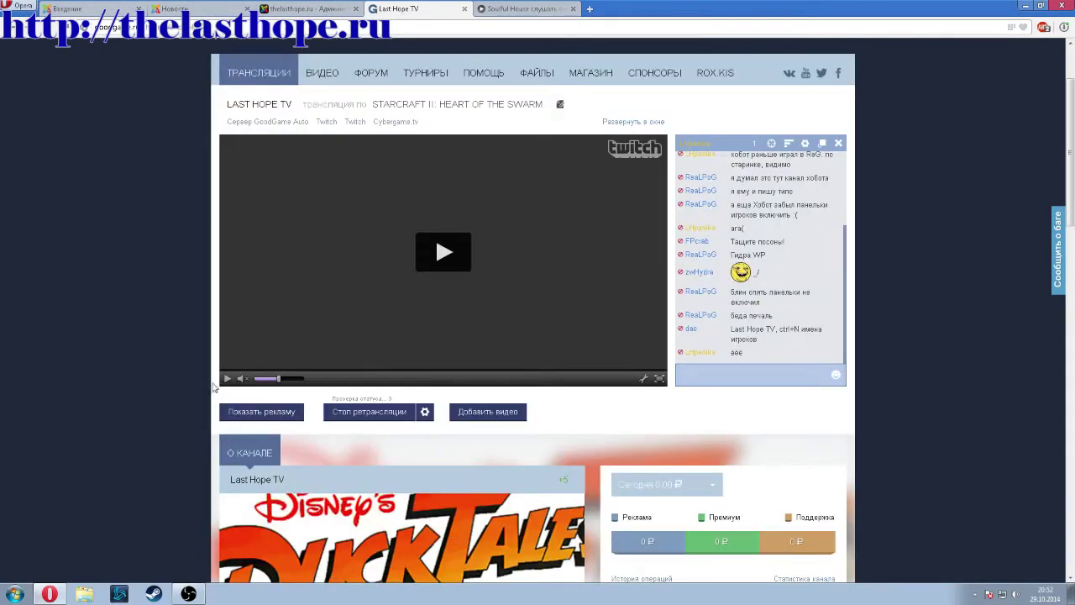
{"action": "scroll", "coordinate": [286, 304], "scroll_direction": "up", "scroll_amount": 1}
{"action": "scroll", "coordinate": [288, 290], "scroll_direction": "down", "scroll_amount": 1}
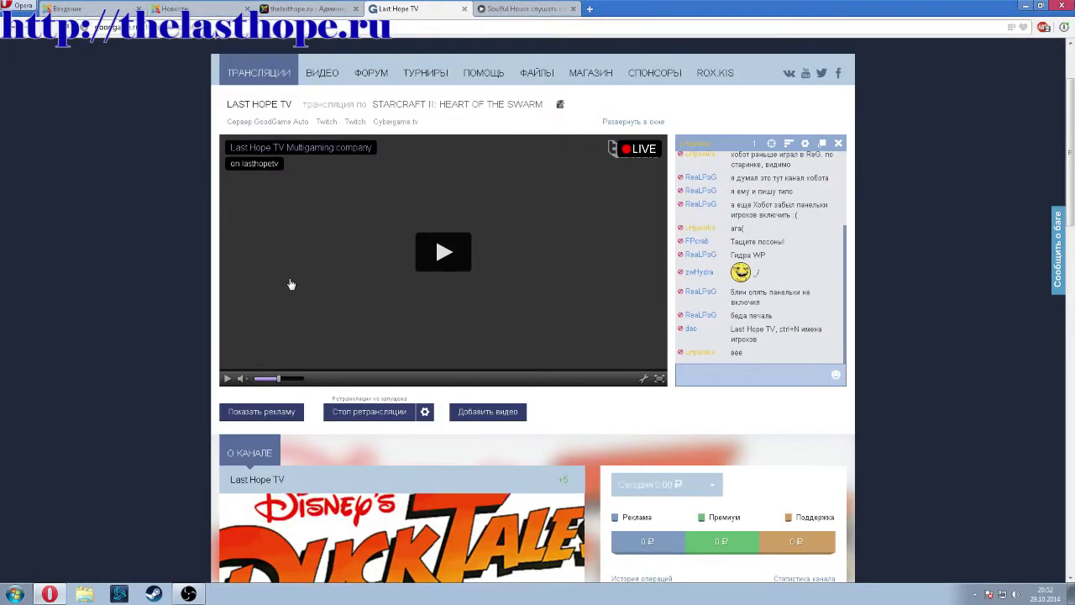
{"action": "scroll", "coordinate": [384, 136], "scroll_direction": "up", "scroll_amount": 1}
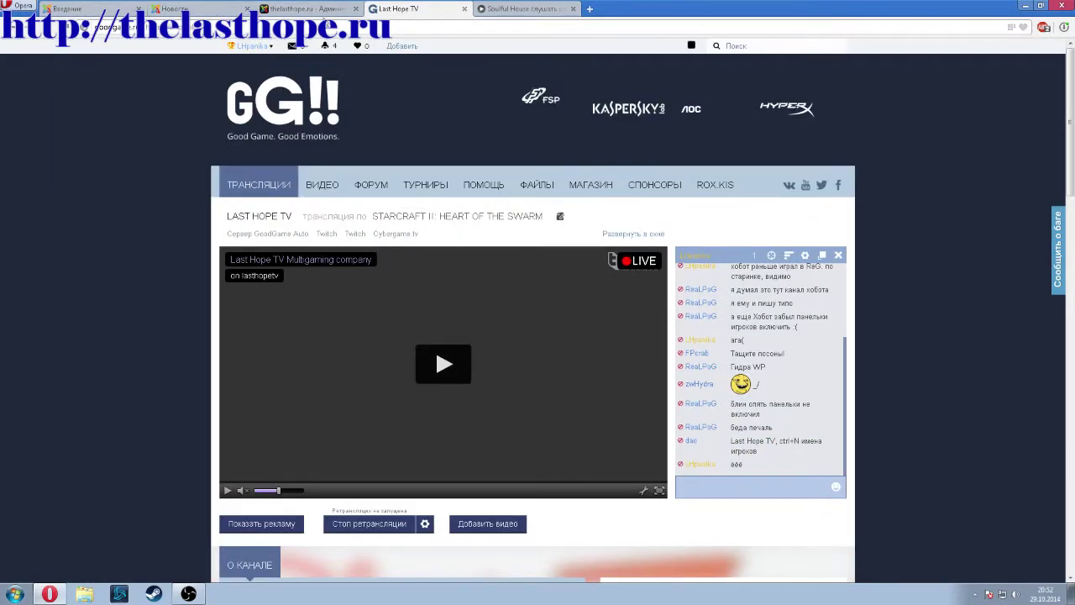
- Return to the Last Hope news page and pause its LastHope stream
{"action": "left_click", "coordinate": [310, 9]}
{"action": "left_click", "coordinate": [158, 7]}
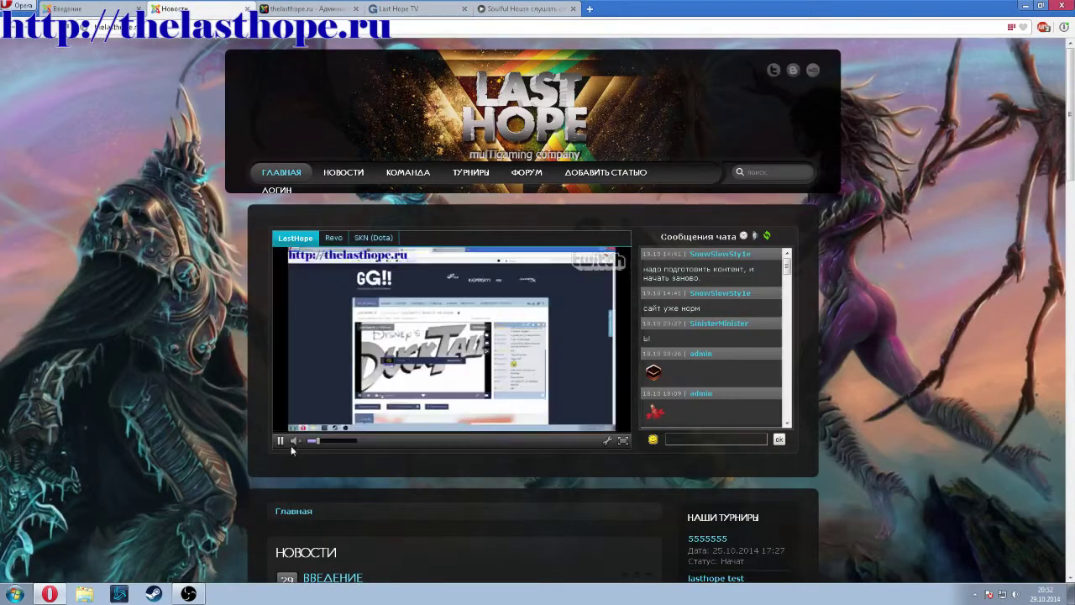
{"action": "left_click", "coordinate": [295, 441]}
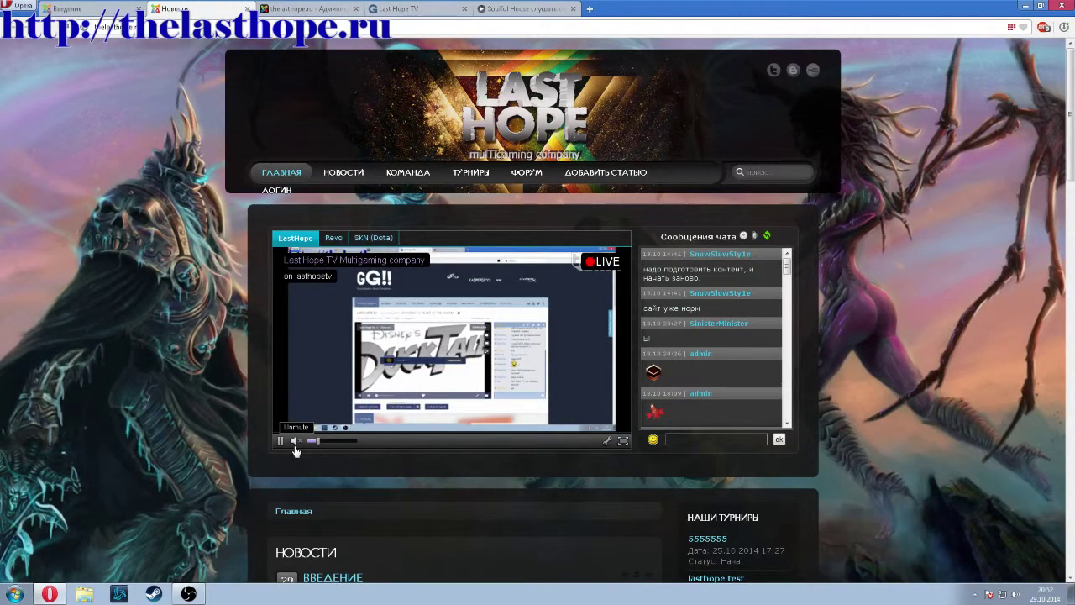
{"action": "left_click", "coordinate": [281, 440]}
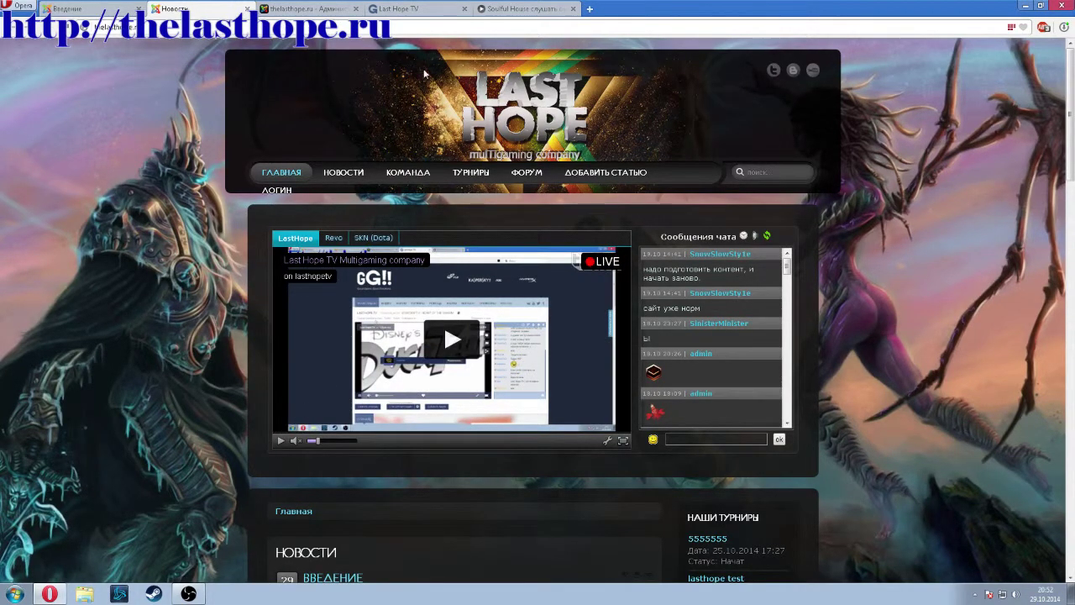
- Move the thelasthope.ru Joomla administration tab to the front of the open browser tabs
{"action": "left_click", "coordinate": [396, 9]}
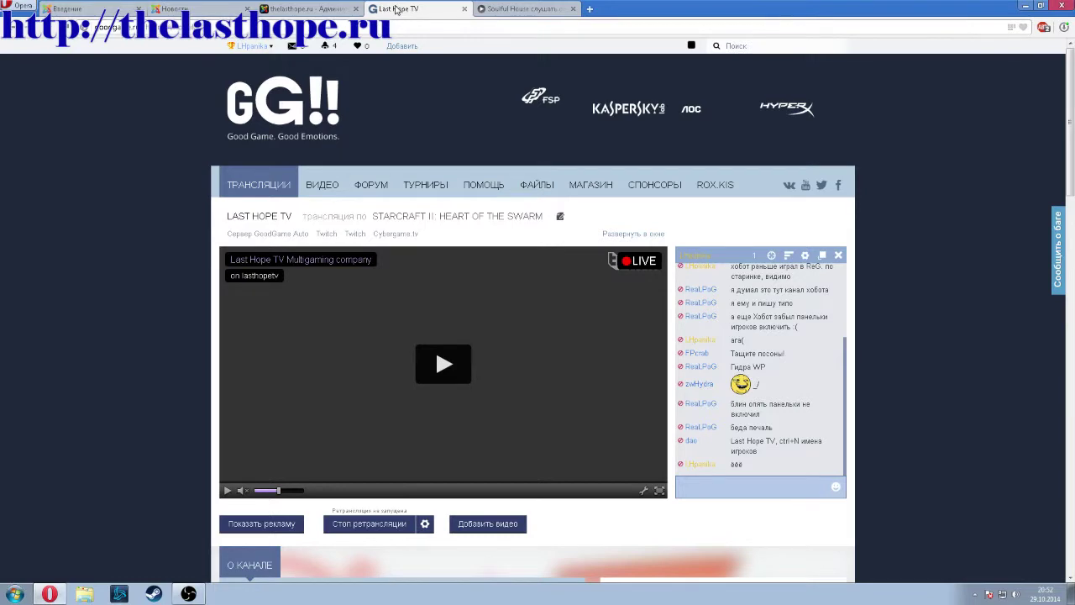
{"action": "left_click", "coordinate": [301, 11]}
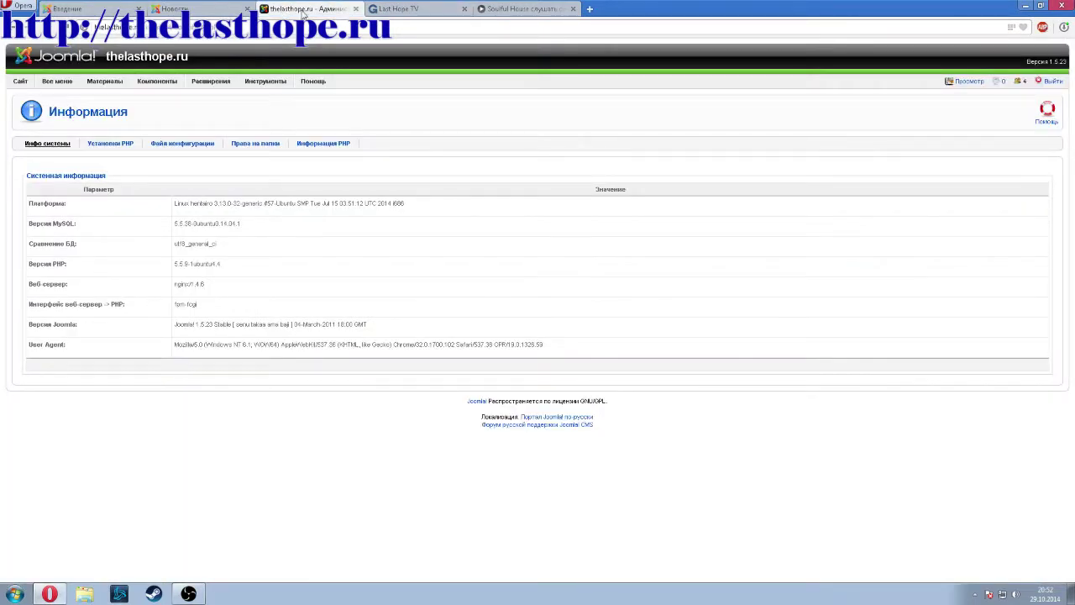
{"action": "left_click_drag", "start_coordinate": [304, 13], "coordinate": [80, 10]}
- Look over the "Введение" article with its comment form and the site's news page
{"action": "left_click", "coordinate": [175, 9]}
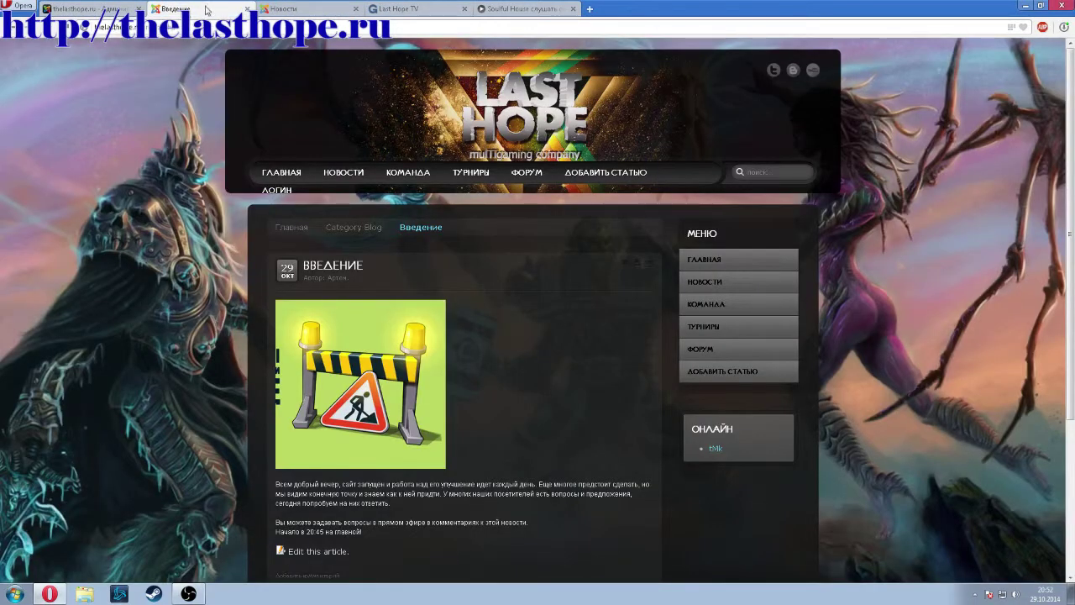
{"action": "scroll", "coordinate": [407, 64], "scroll_direction": "down", "scroll_amount": 2}
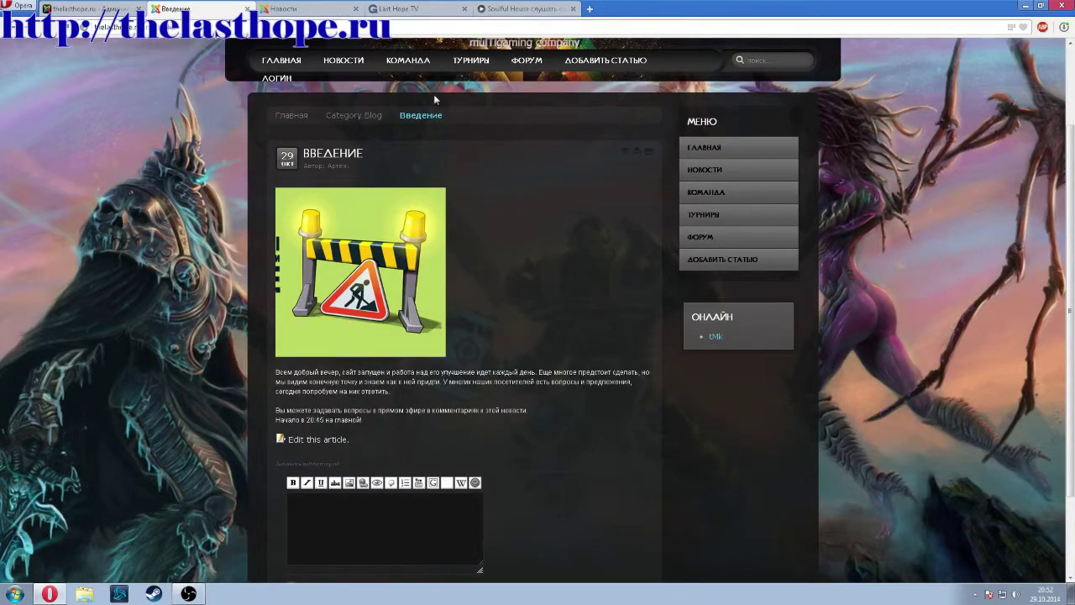
{"action": "left_click", "coordinate": [311, 10]}
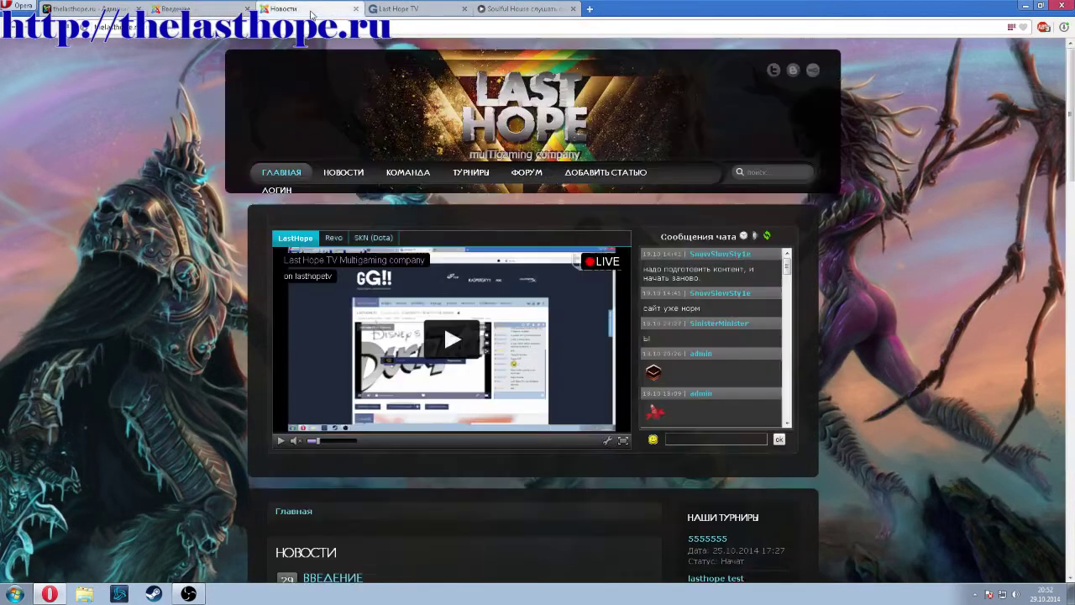
{"action": "left_click", "coordinate": [203, 8]}
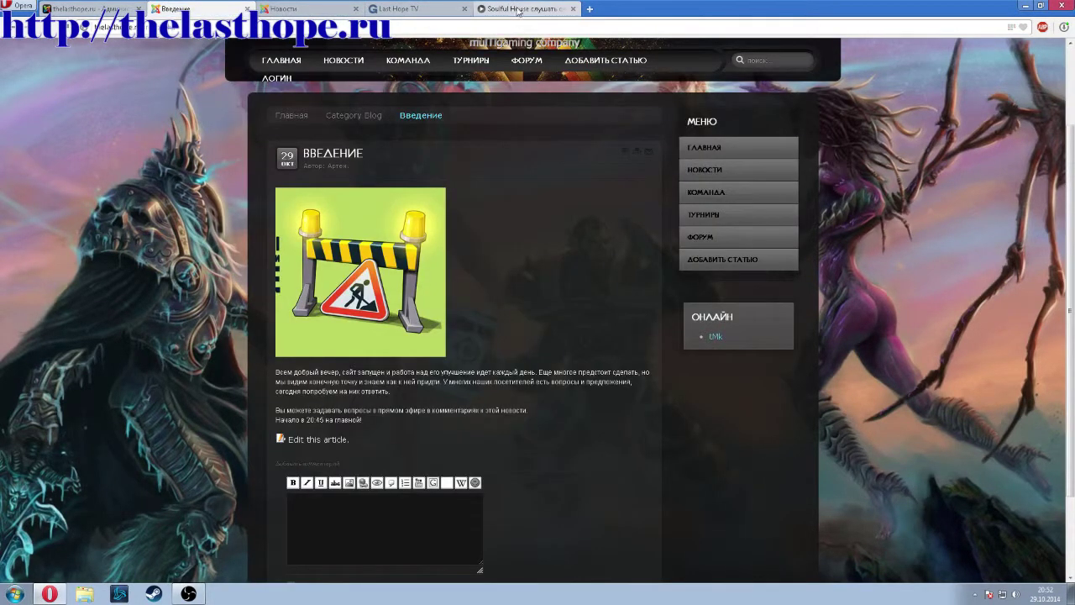
- Minimise the browser, bring up Open Broadcaster Software, and enlarge and reposition its window on the desktop
{"action": "left_click", "coordinate": [1026, 5]}
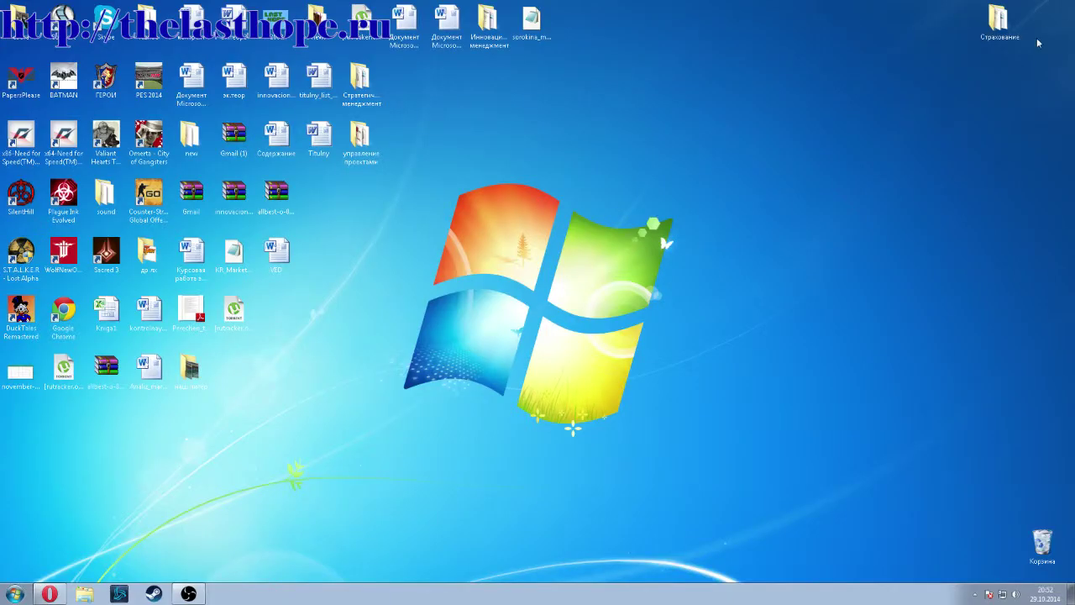
{"action": "left_click", "coordinate": [188, 594]}
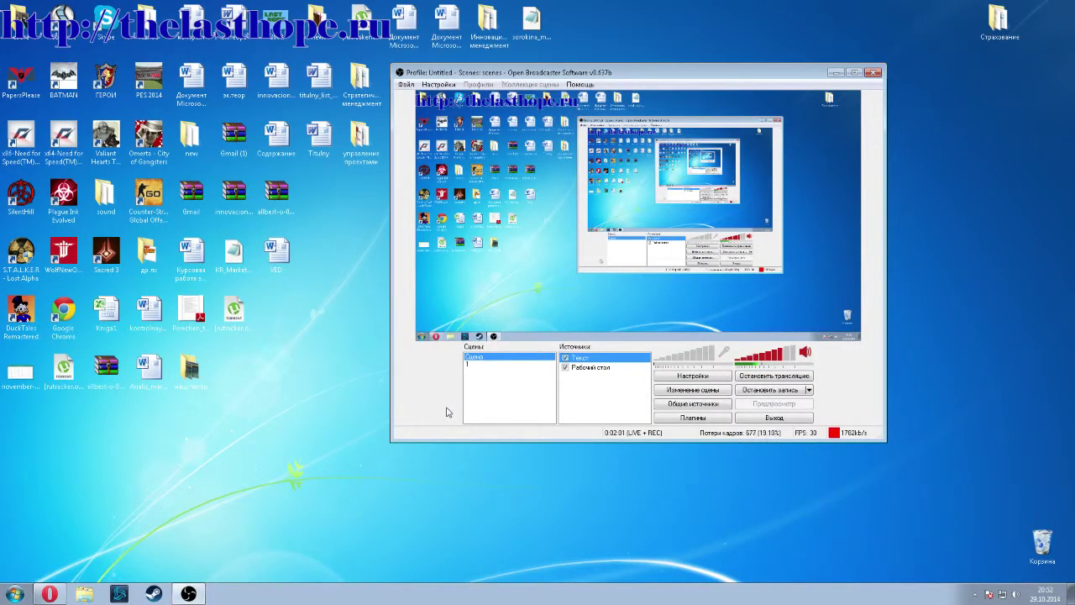
{"action": "left_click_drag", "start_coordinate": [733, 74], "coordinate": [670, 74]}
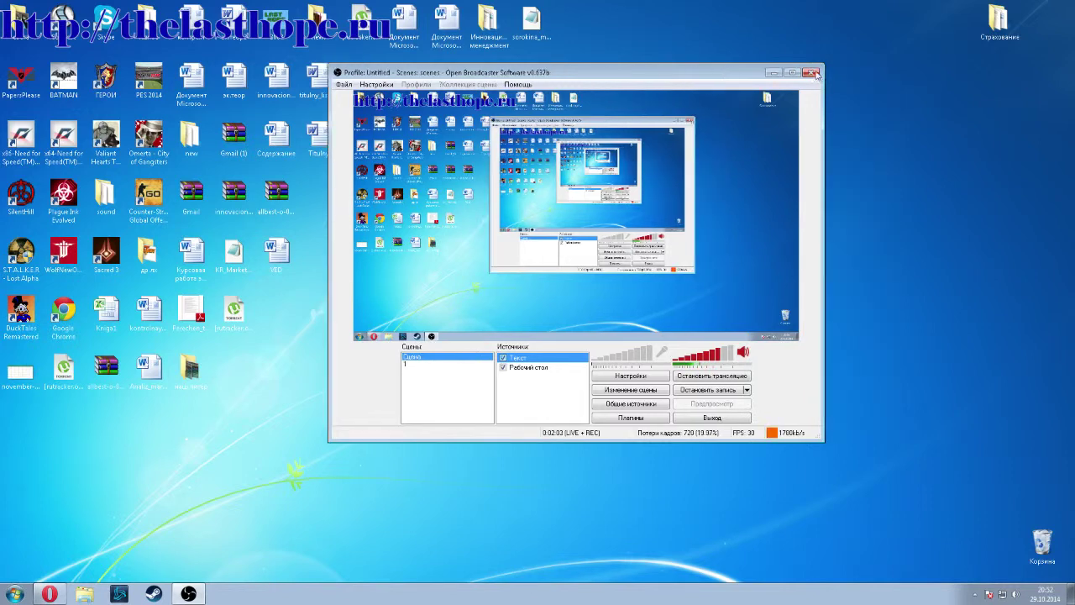
{"action": "left_click_drag", "start_coordinate": [824, 67], "coordinate": [873, 39]}
{"action": "left_click_drag", "start_coordinate": [727, 51], "coordinate": [696, 130]}
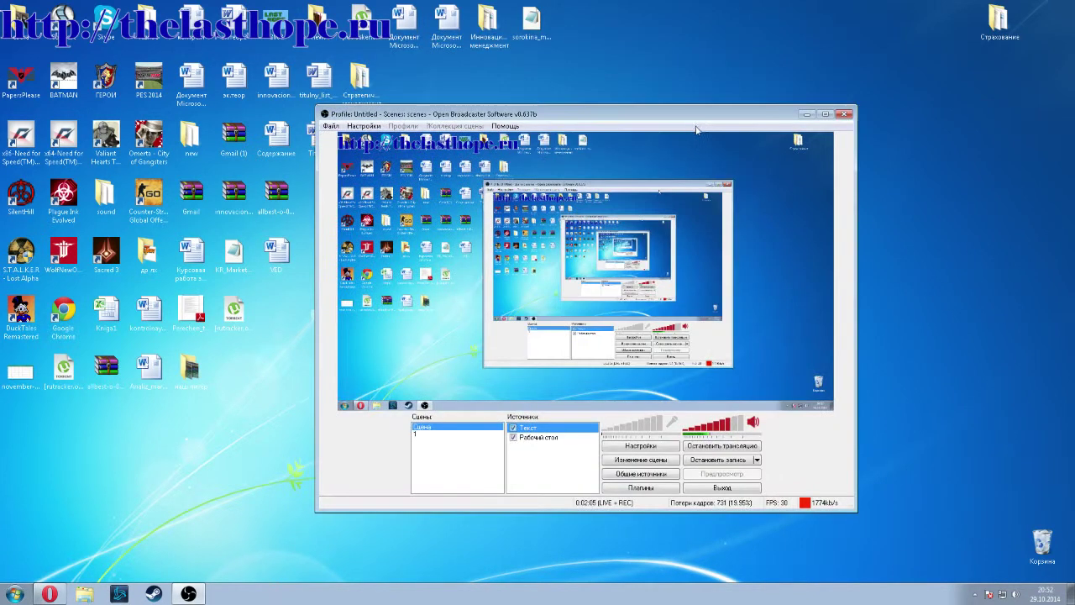
{"action": "left_click_drag", "start_coordinate": [856, 107], "coordinate": [876, 77]}
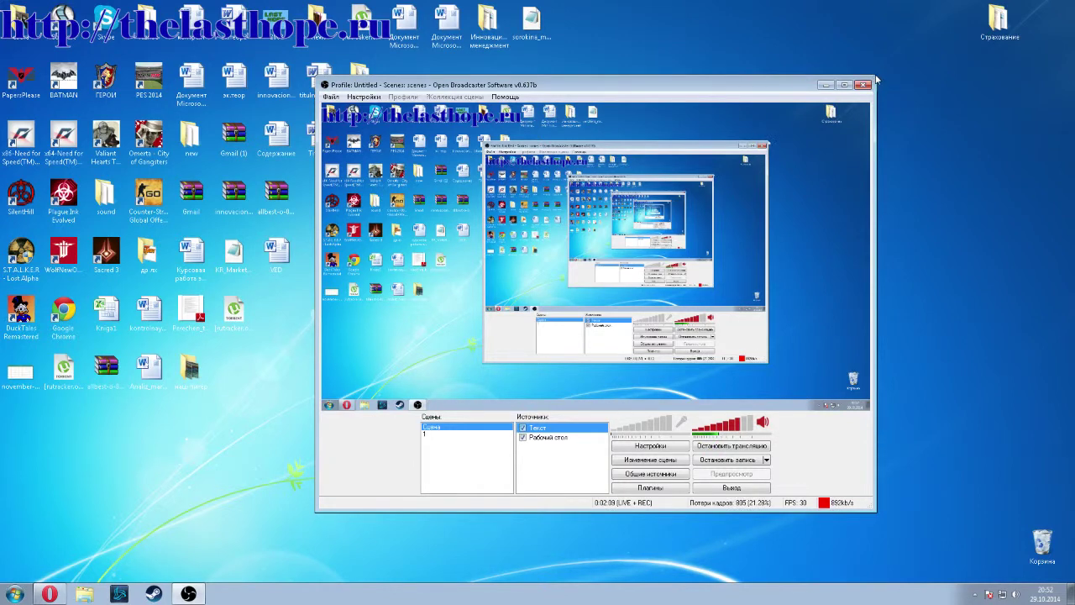
{"action": "left_click_drag", "start_coordinate": [876, 80], "coordinate": [904, 71]}
{"action": "right_click", "coordinate": [660, 36]}
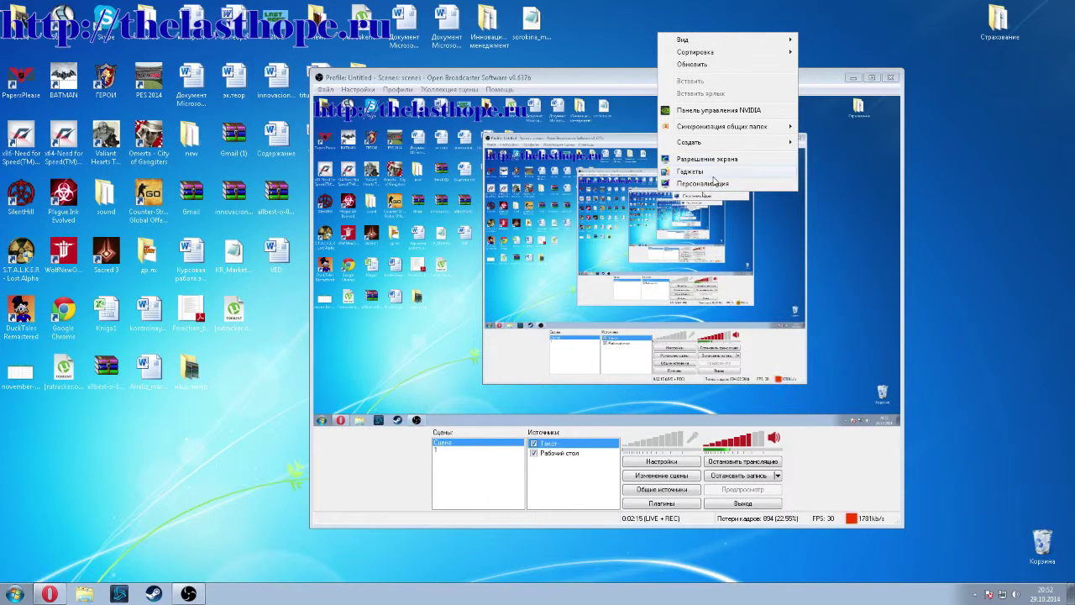
{"action": "right_click", "coordinate": [801, 598]}
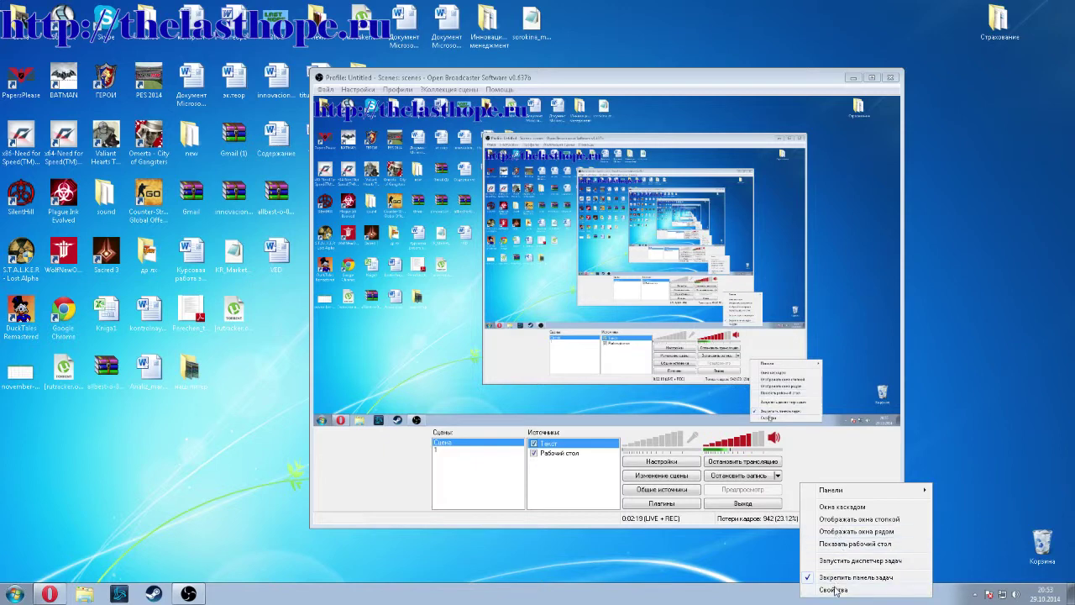
{"action": "left_click", "coordinate": [851, 545]}
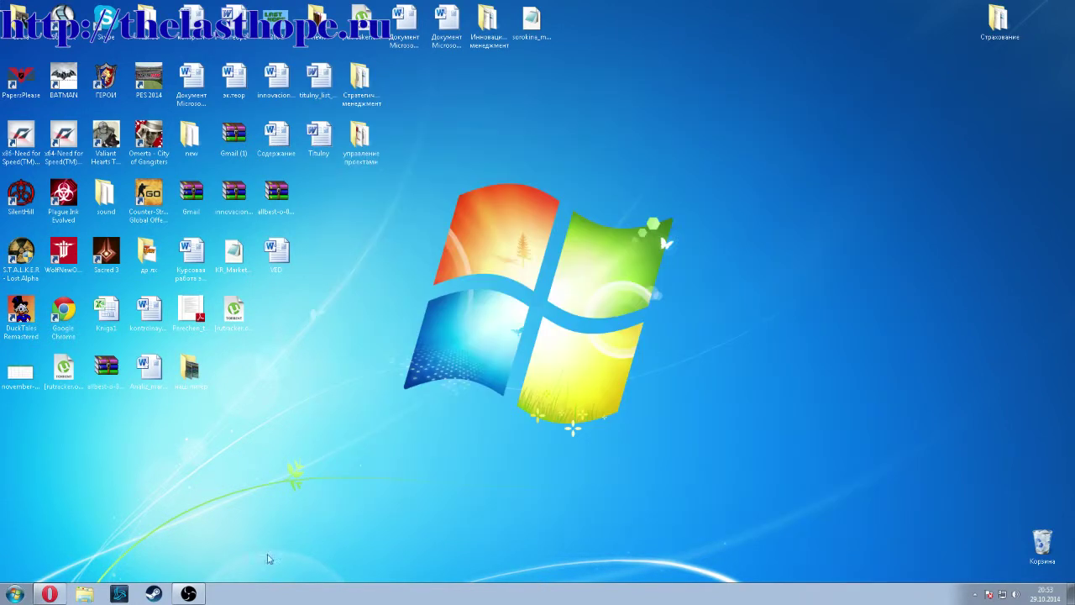
{"action": "left_click", "coordinate": [188, 594]}
{"action": "right_click", "coordinate": [434, 593]}
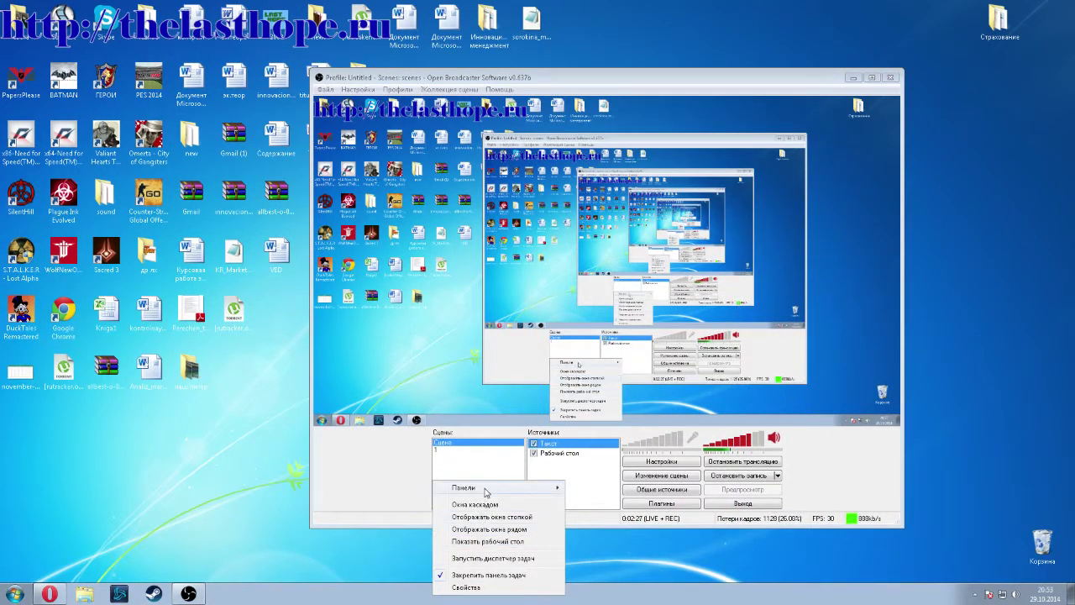
{"action": "mouse_move", "coordinate": [487, 489]}
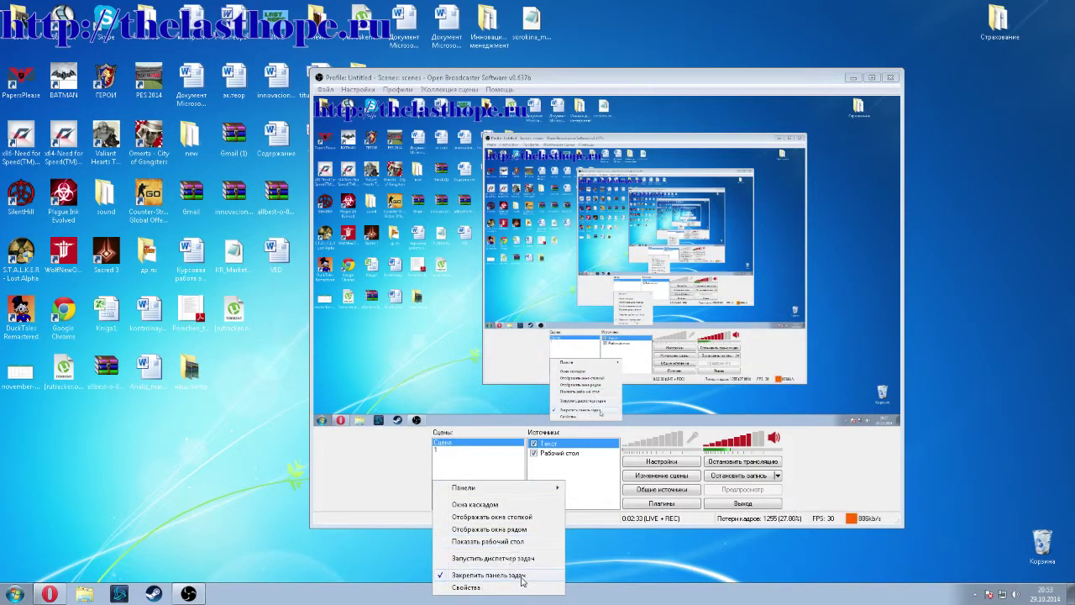
{"action": "right_click", "coordinate": [1039, 598]}
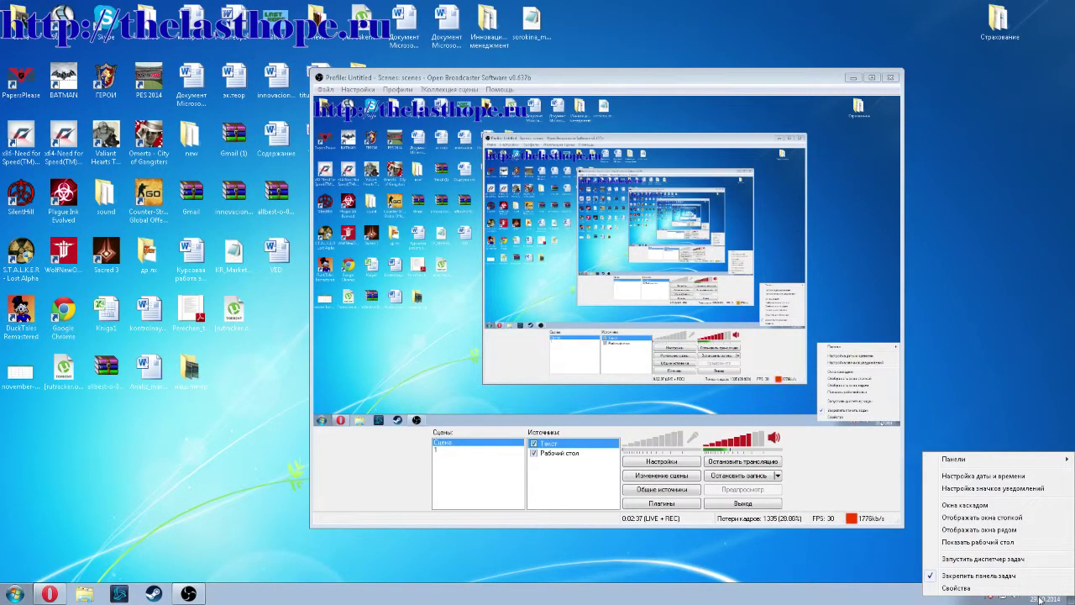
- Check the Windows desktop personalization settings and close them
{"action": "right_click", "coordinate": [983, 348]}
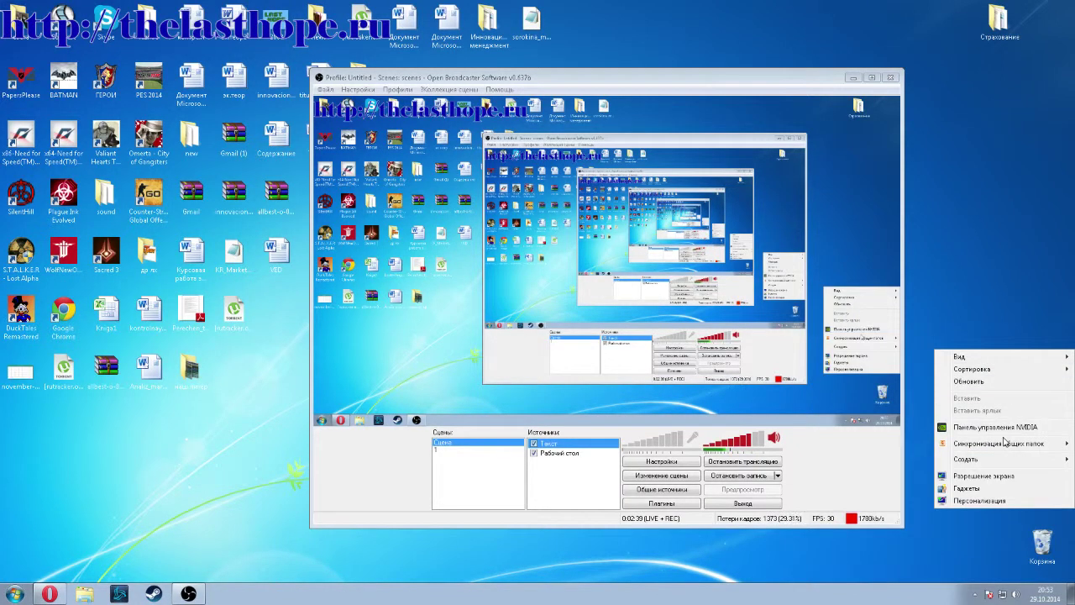
{"action": "mouse_move", "coordinate": [994, 362]}
{"action": "left_click", "coordinate": [987, 502]}
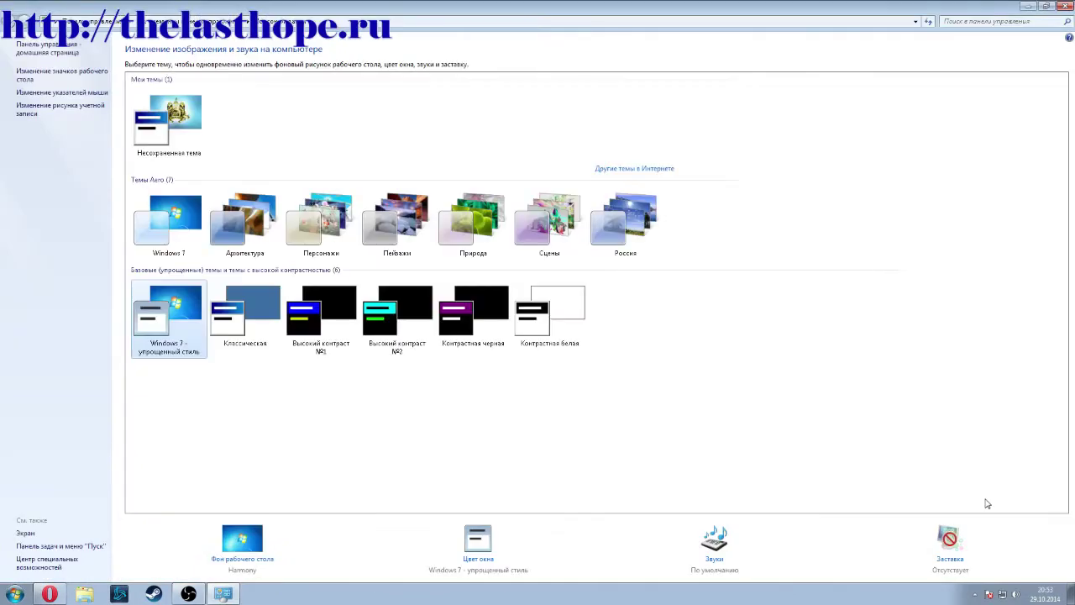
{"action": "left_click", "coordinate": [1064, 6]}
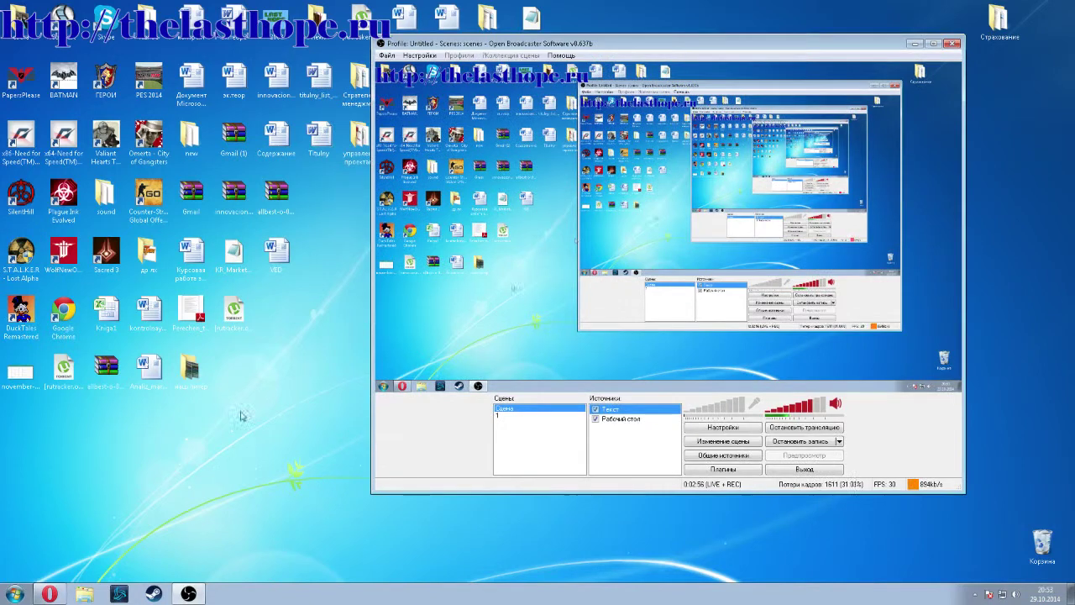
- Hide the desktop icons and move the Open Broadcaster Software window closer to the desktop's upper-right corner
{"action": "right_click", "coordinate": [194, 421]}
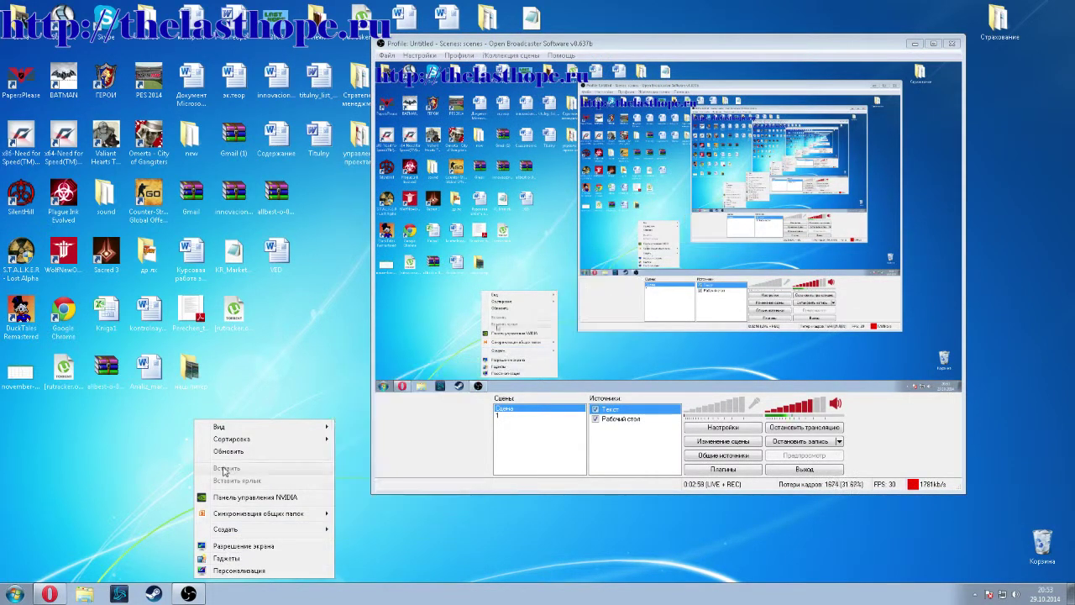
{"action": "mouse_move", "coordinate": [234, 431]}
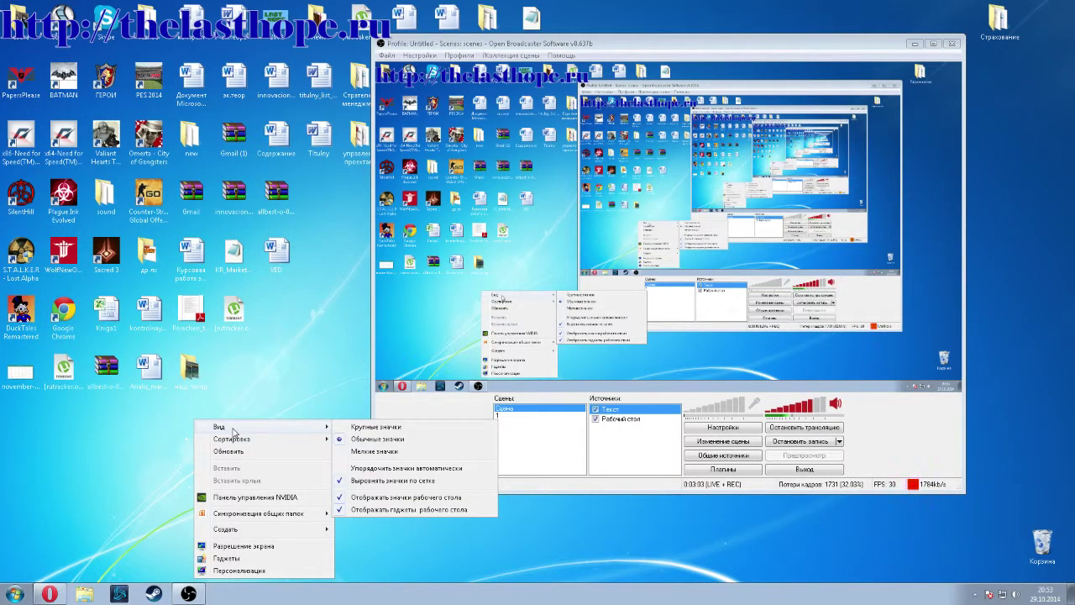
{"action": "left_click", "coordinate": [395, 498]}
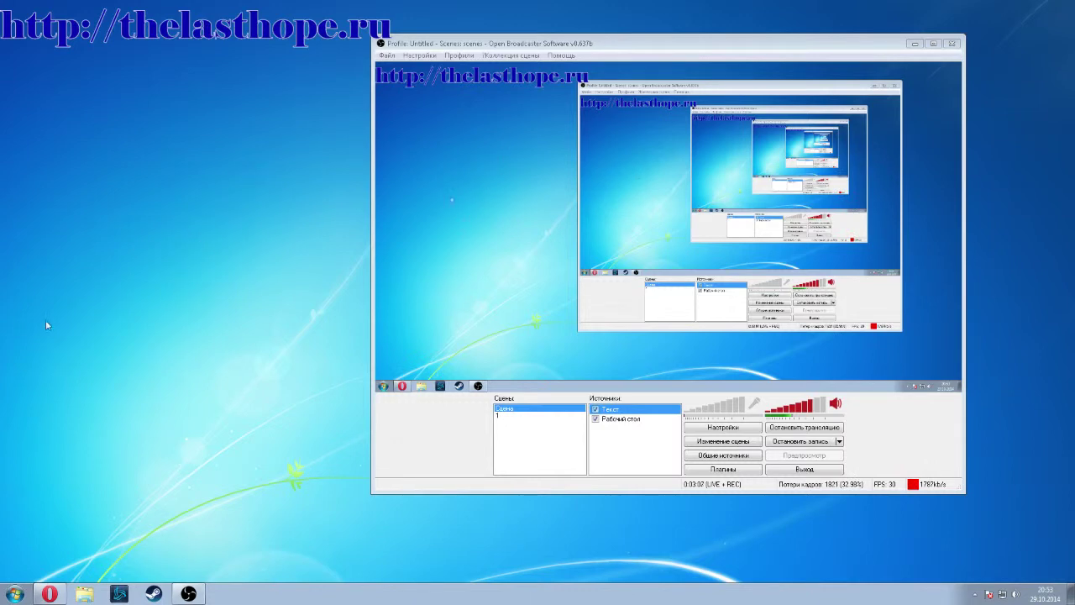
{"action": "left_click", "coordinate": [559, 47]}
{"action": "left_click_drag", "start_coordinate": [560, 47], "coordinate": [613, 46]}
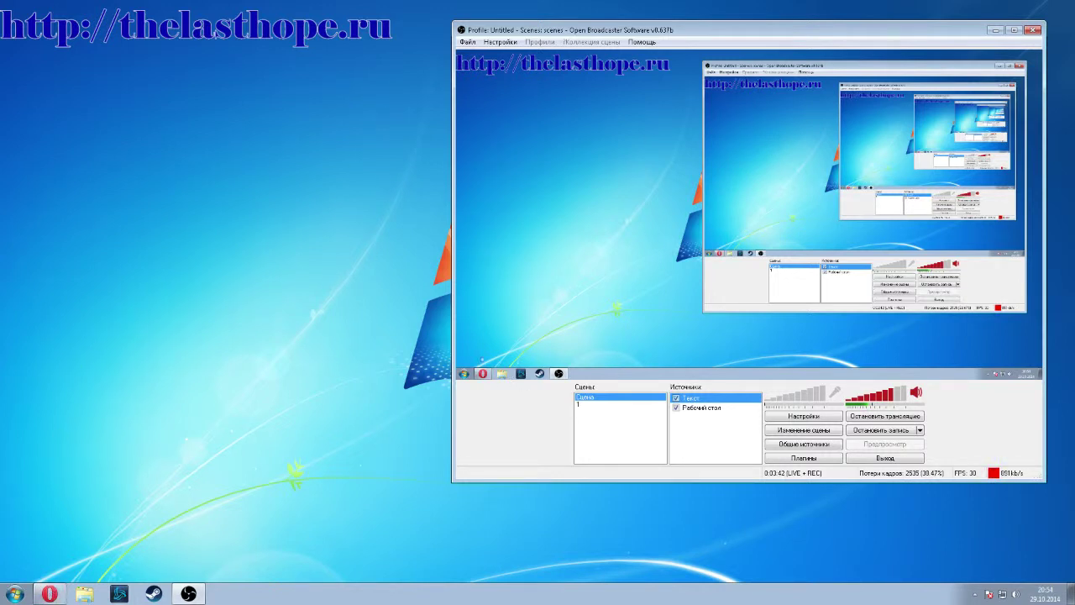
- Review the open GoodGame, news, radio, "Введение" and Joomla administration pages in the browser, and minimise it to return to the broadcasting window
{"action": "left_click", "coordinate": [15, 594]}
{"action": "left_click", "coordinate": [48, 596]}
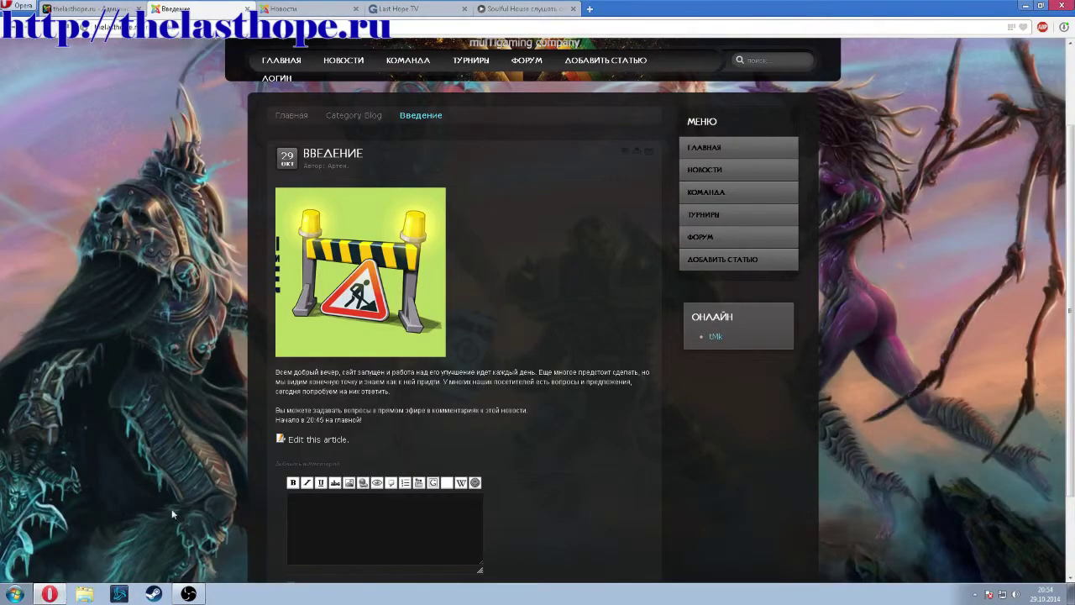
{"action": "left_click", "coordinate": [414, 9]}
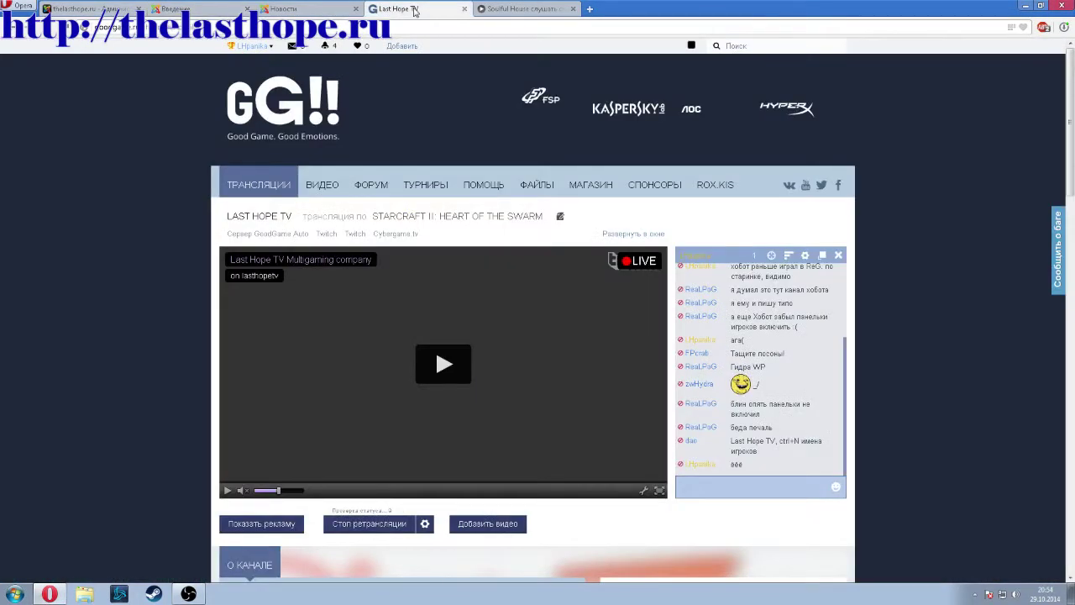
{"action": "left_click", "coordinate": [281, 9]}
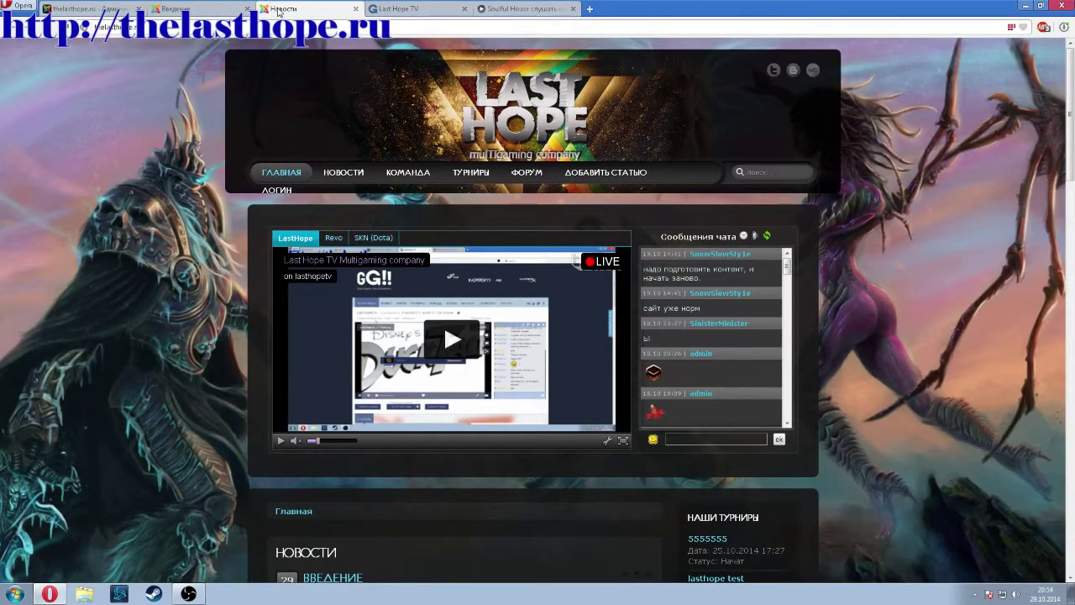
{"action": "left_click", "coordinate": [525, 9]}
{"action": "left_click", "coordinate": [214, 10]}
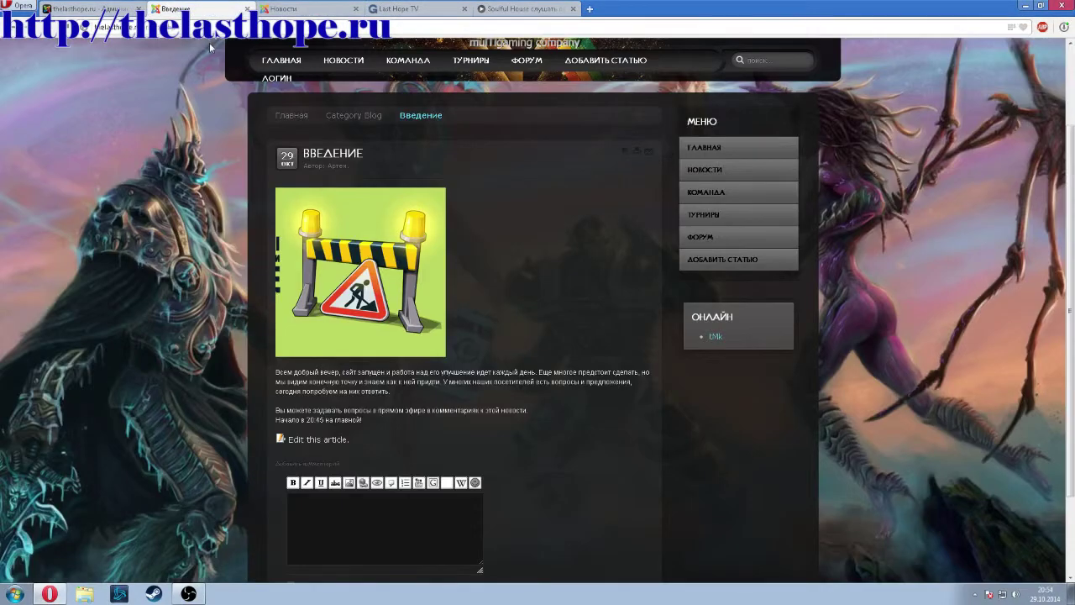
{"action": "left_click", "coordinate": [84, 9]}
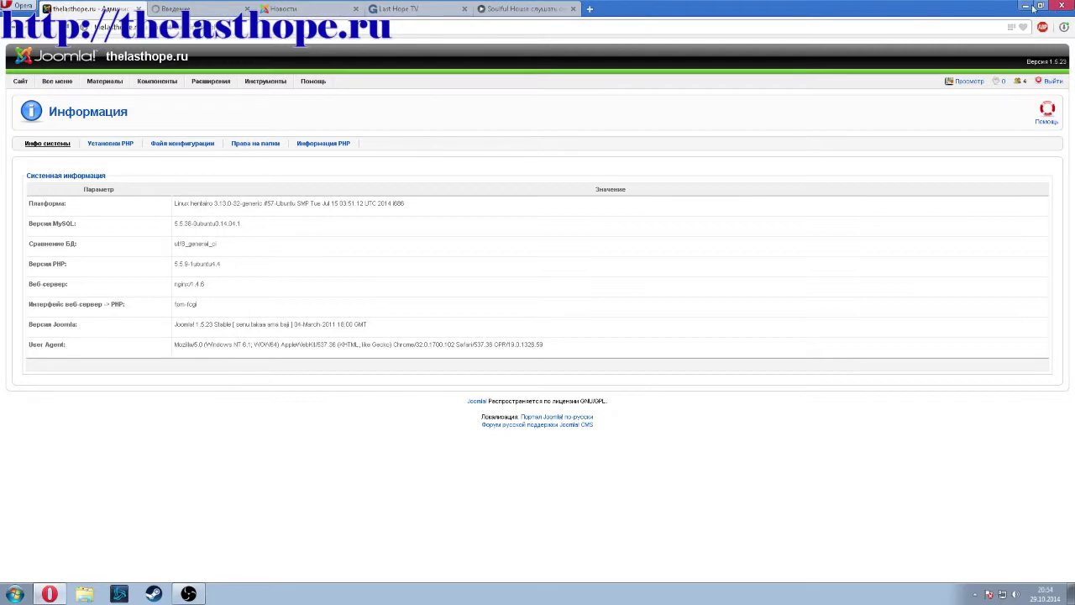
{"action": "left_click", "coordinate": [202, 9]}
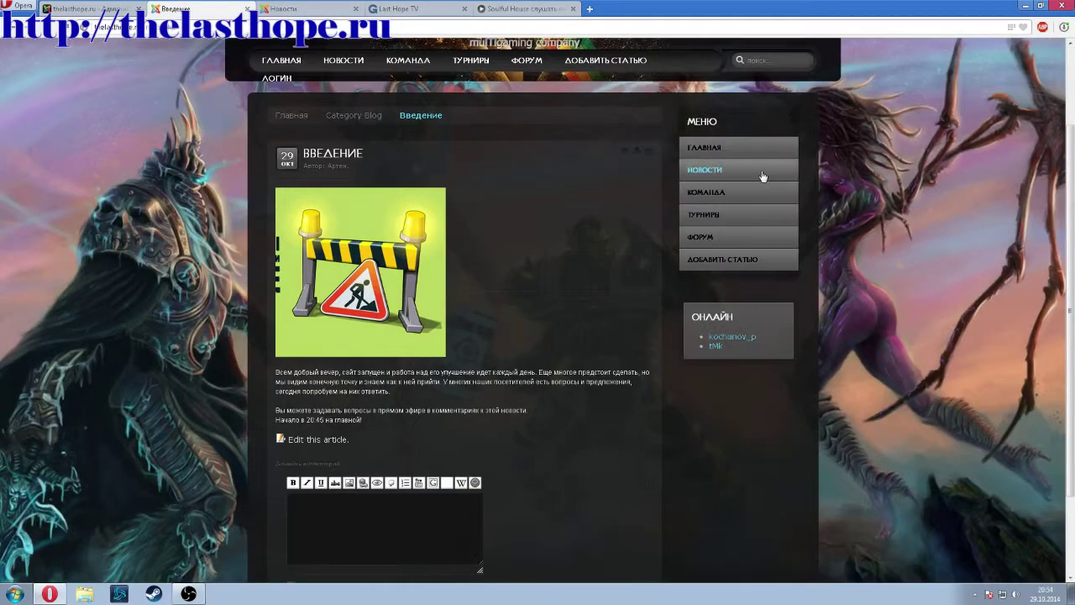
{"action": "left_click", "coordinate": [1026, 5]}
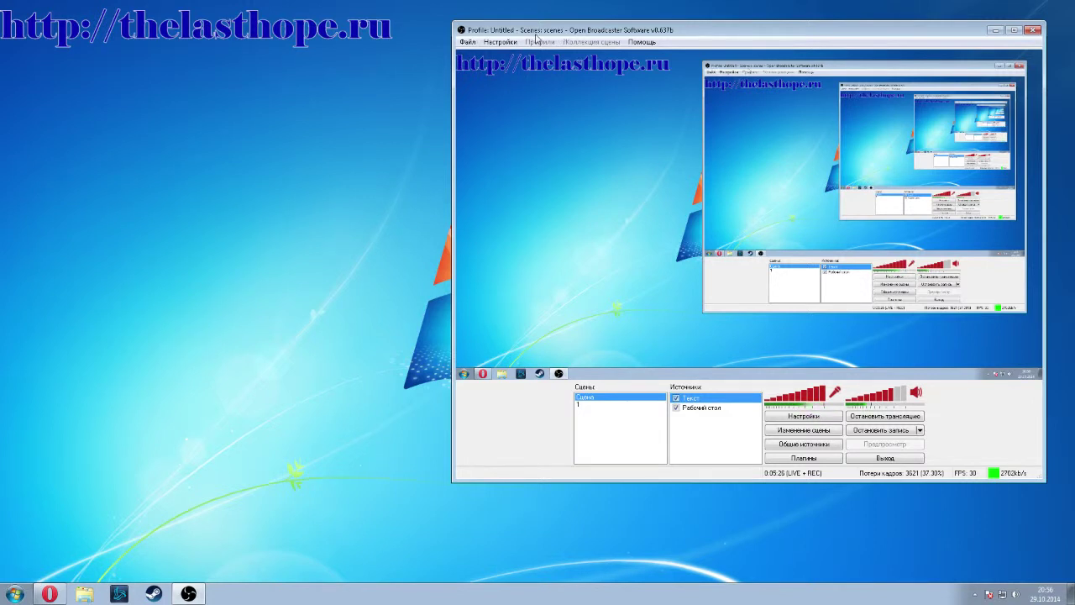
{"action": "left_click_drag", "start_coordinate": [534, 36], "coordinate": [539, 39]}
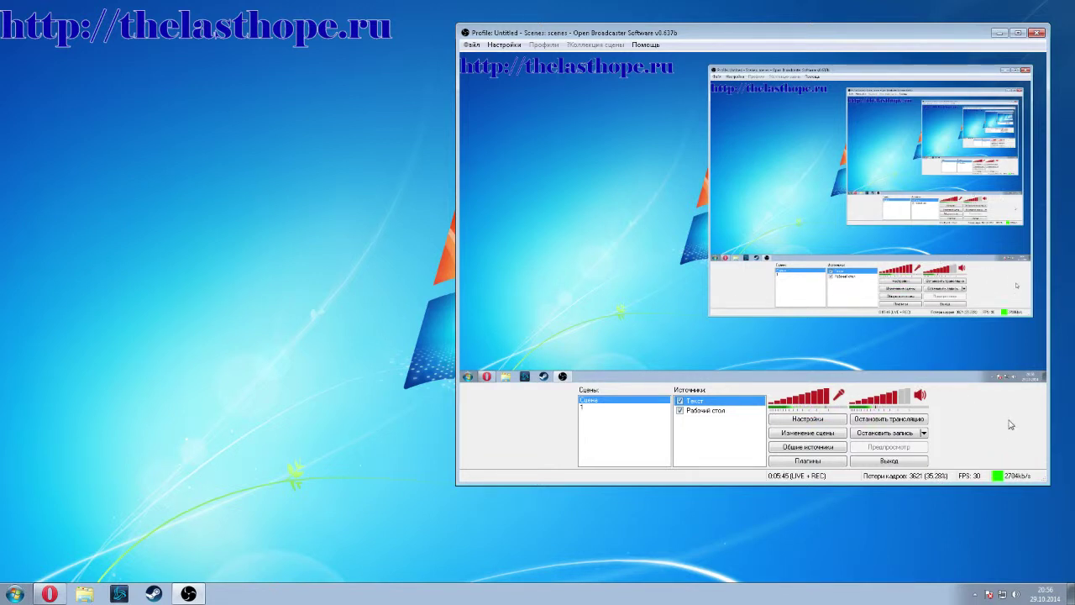
- Switch to the Soulful House radio page in the browser and bring Open Broadcaster Software in front of it, shifting its window slightly
{"action": "left_click", "coordinate": [50, 595]}
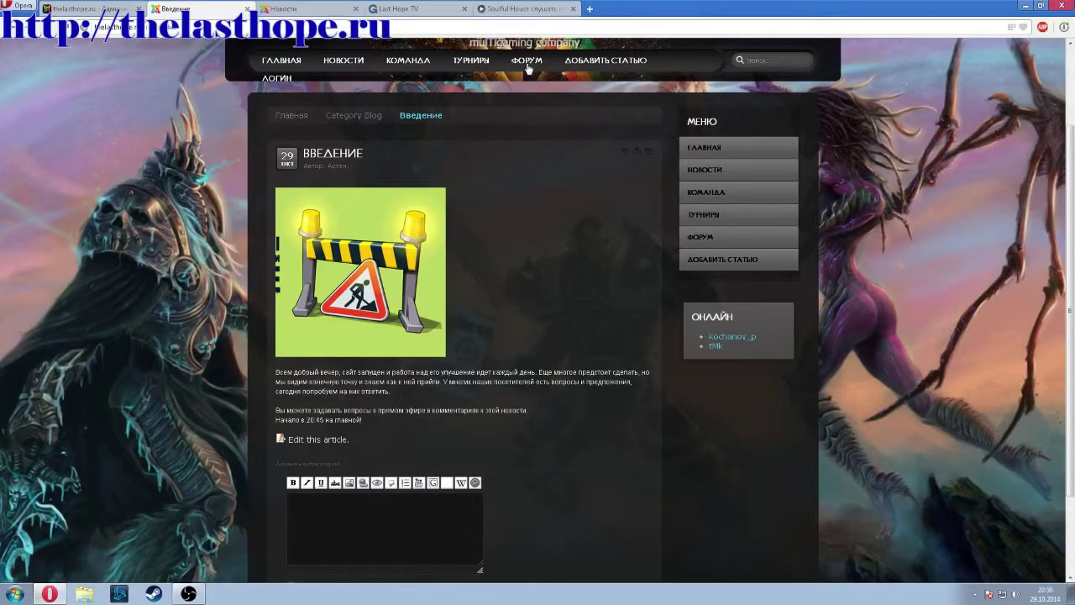
{"action": "left_click", "coordinate": [526, 8]}
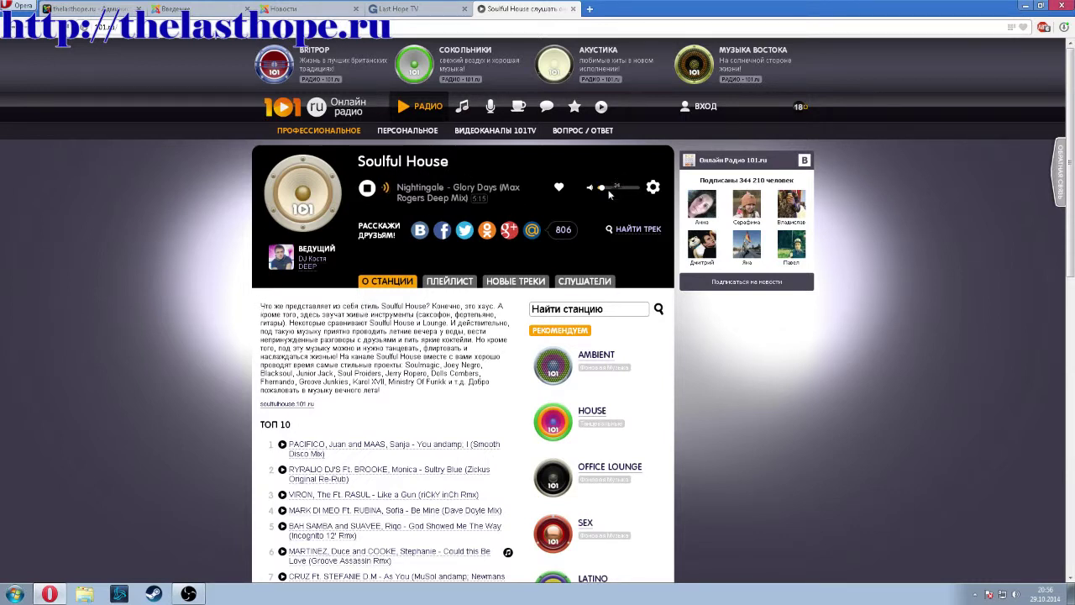
{"action": "key", "text": "alt+Tab"}
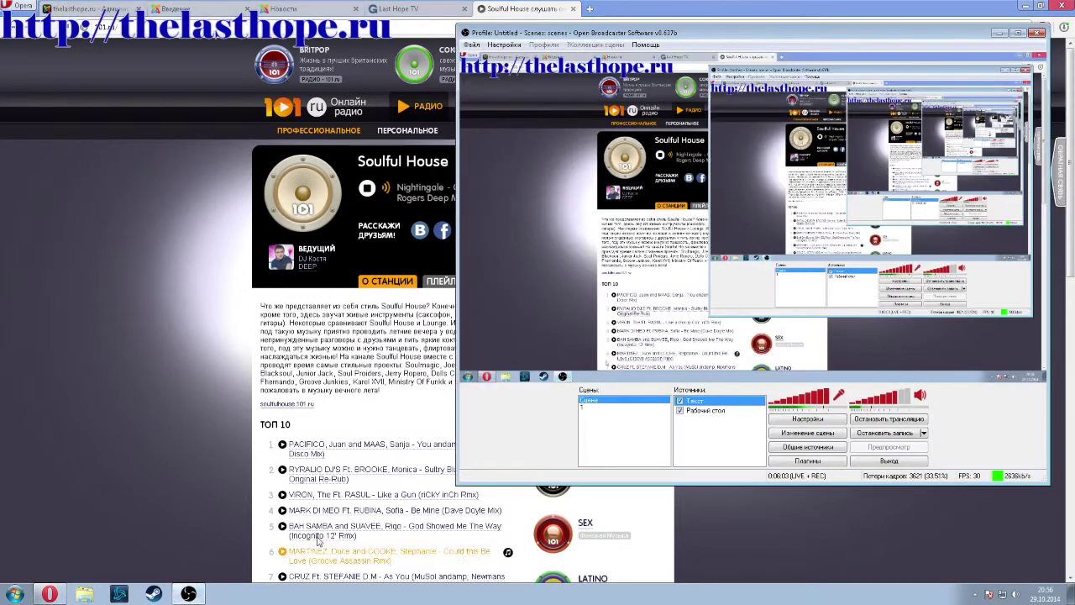
{"action": "left_click", "coordinate": [896, 405]}
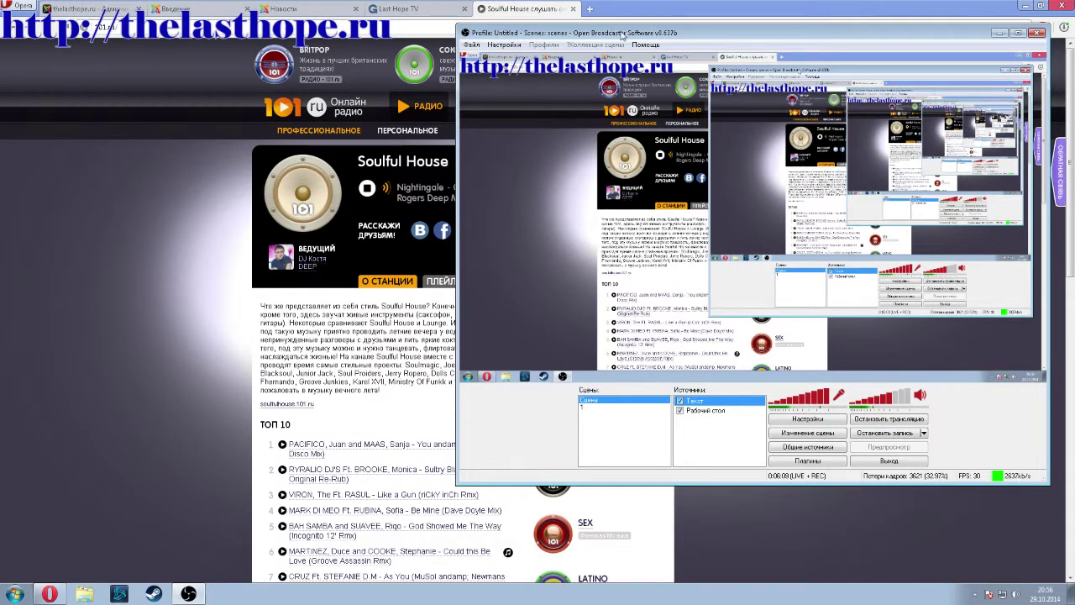
{"action": "left_click_drag", "start_coordinate": [584, 32], "coordinate": [602, 35]}
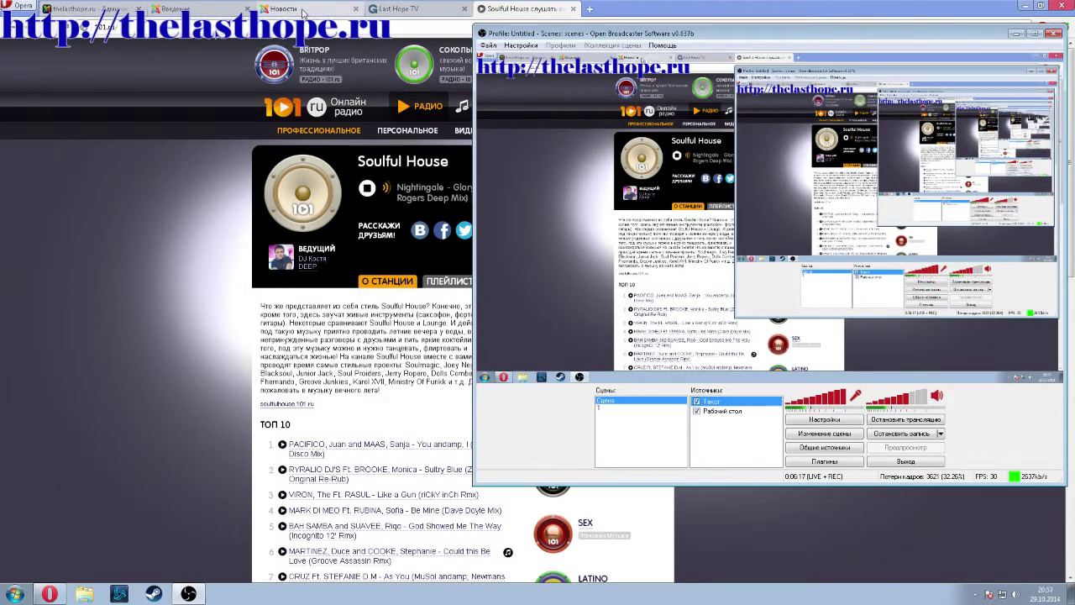
- Look over the site's news home page, including the stream player, chat, menu and the "Введение" article
{"action": "left_click", "coordinate": [330, 10]}
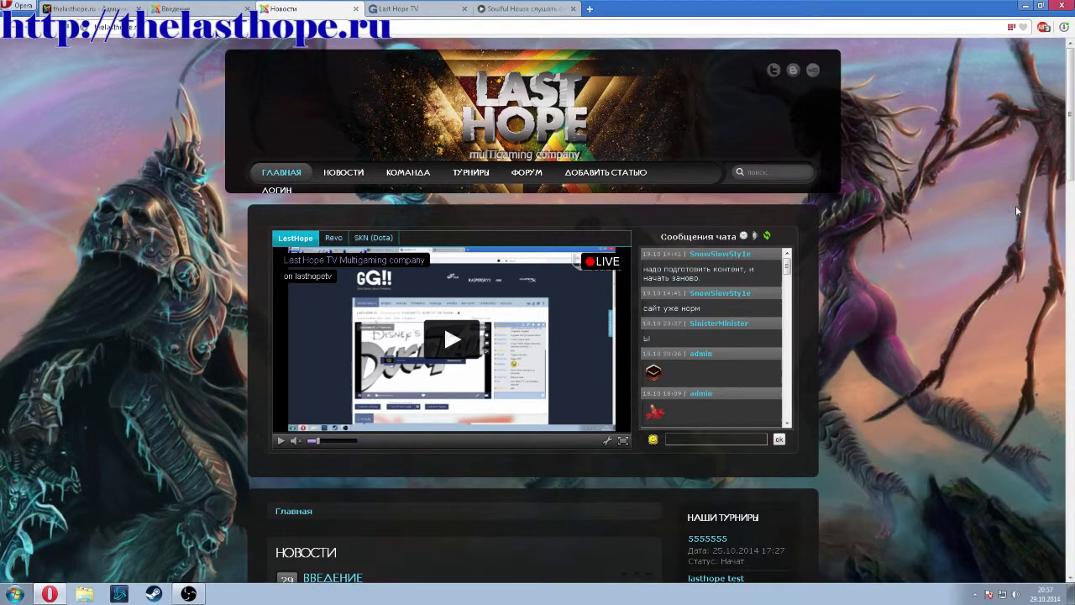
{"action": "scroll", "coordinate": [987, 219], "scroll_direction": "down", "scroll_amount": 2}
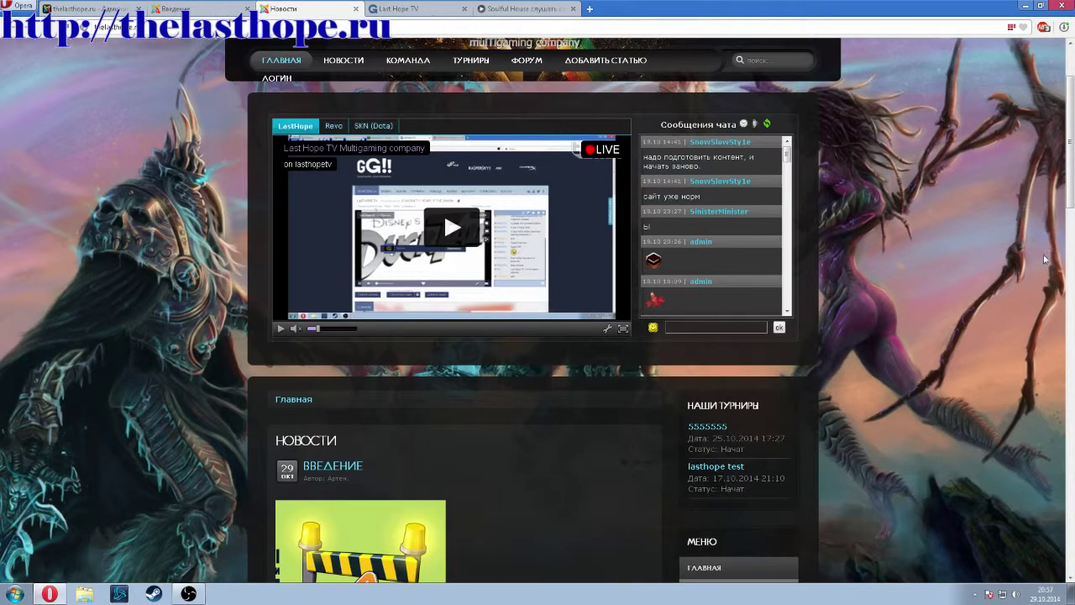
{"action": "scroll", "coordinate": [1016, 277], "scroll_direction": "down", "scroll_amount": 3}
{"action": "scroll", "coordinate": [942, 256], "scroll_direction": "down", "scroll_amount": 4}
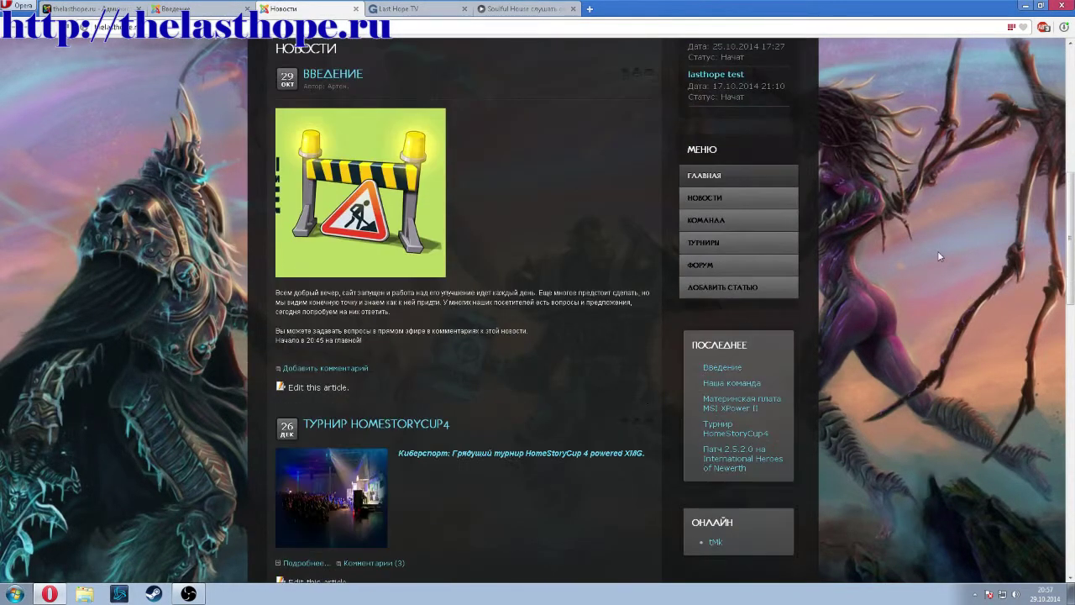
{"action": "scroll", "coordinate": [1056, 378], "scroll_direction": "up", "scroll_amount": 9}
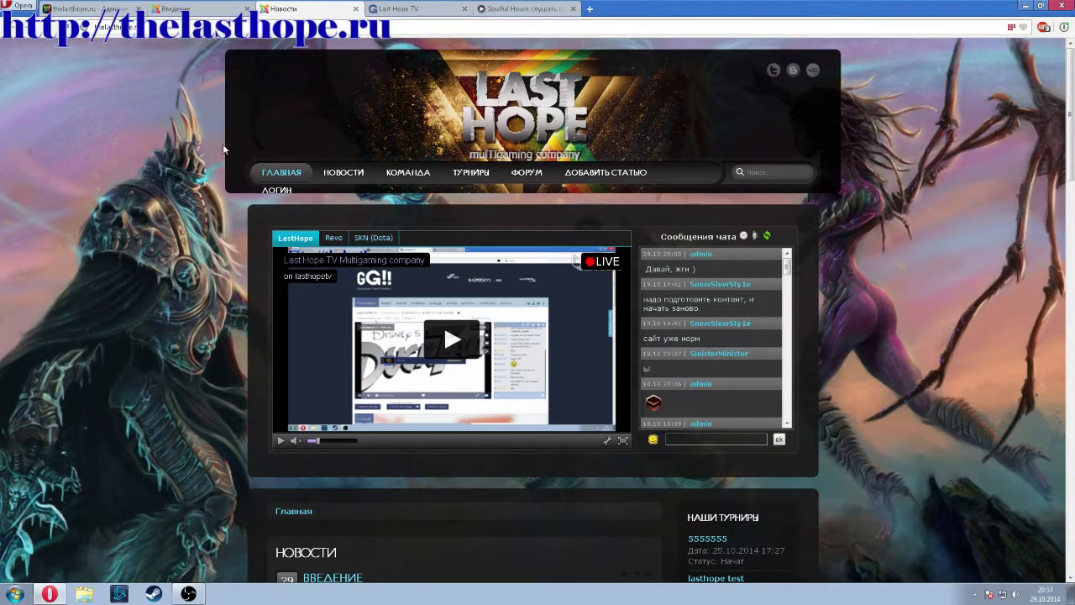
{"action": "scroll", "coordinate": [129, 147], "scroll_direction": "down", "scroll_amount": 3}
{"action": "scroll", "coordinate": [55, 170], "scroll_direction": "down", "scroll_amount": 6}
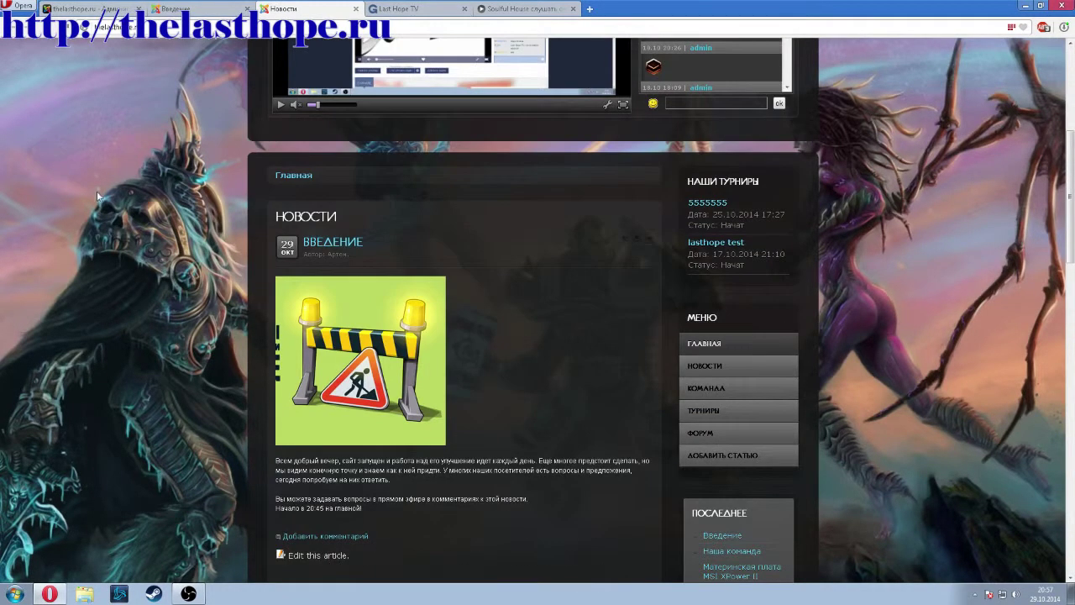
{"action": "scroll", "coordinate": [126, 193], "scroll_direction": "up", "scroll_amount": 4}
{"action": "scroll", "coordinate": [138, 221], "scroll_direction": "up", "scroll_amount": 5}
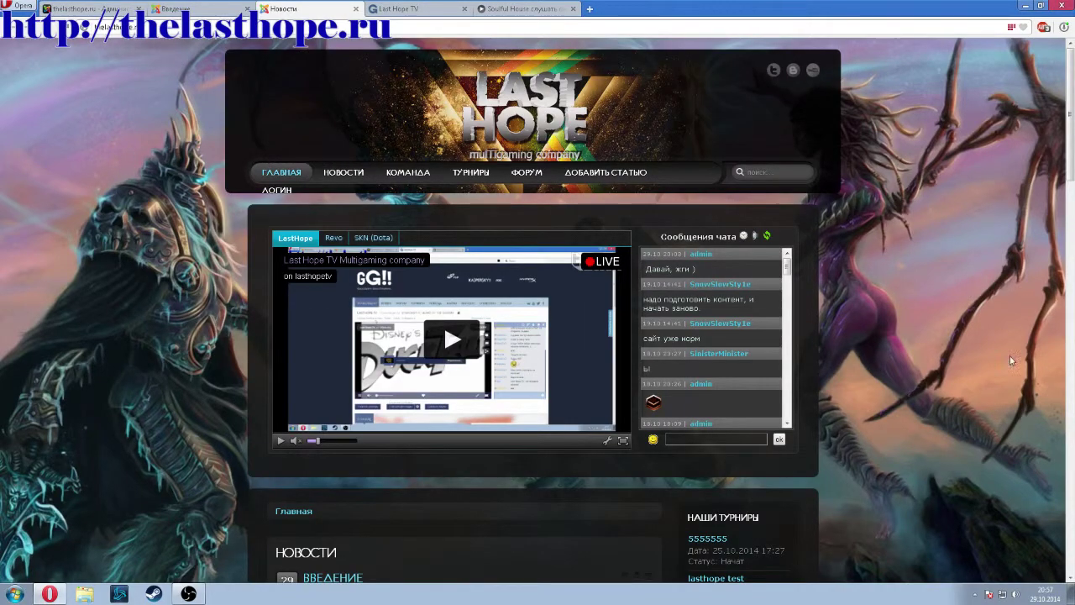
{"action": "scroll", "coordinate": [1021, 287], "scroll_direction": "down", "scroll_amount": 3}
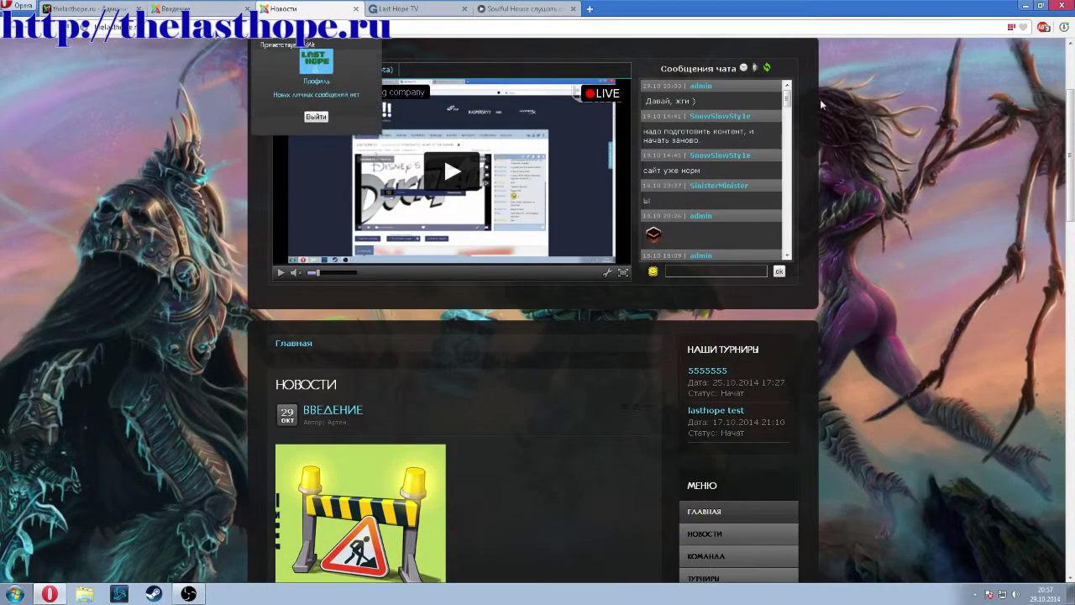
{"action": "scroll", "coordinate": [975, 437], "scroll_direction": "up", "scroll_amount": 1}
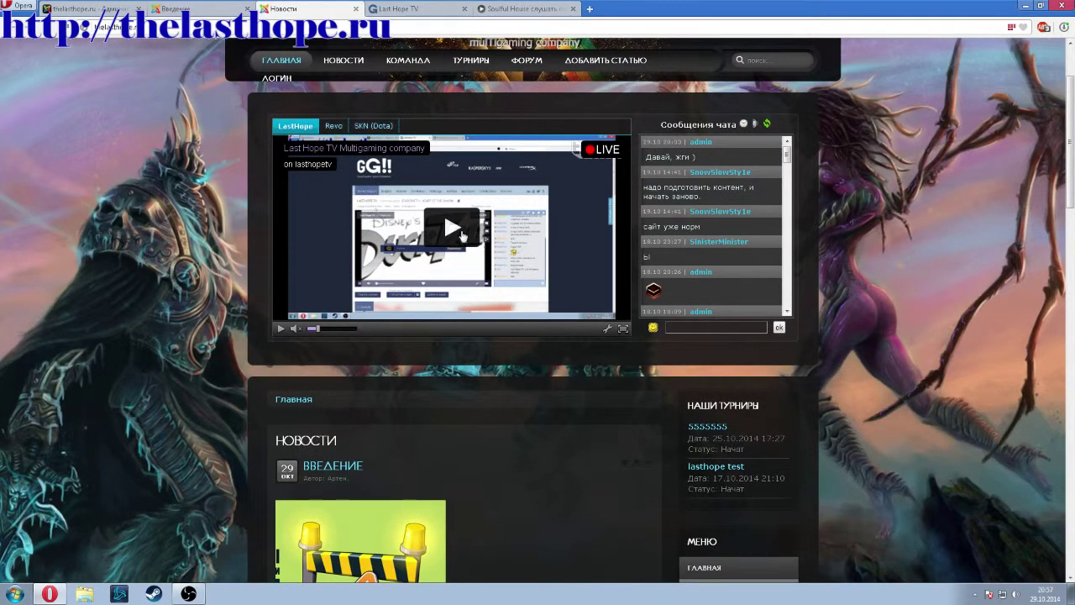
- Try playing the LastHope stream in the home page player and pause it
{"action": "left_click", "coordinate": [462, 237]}
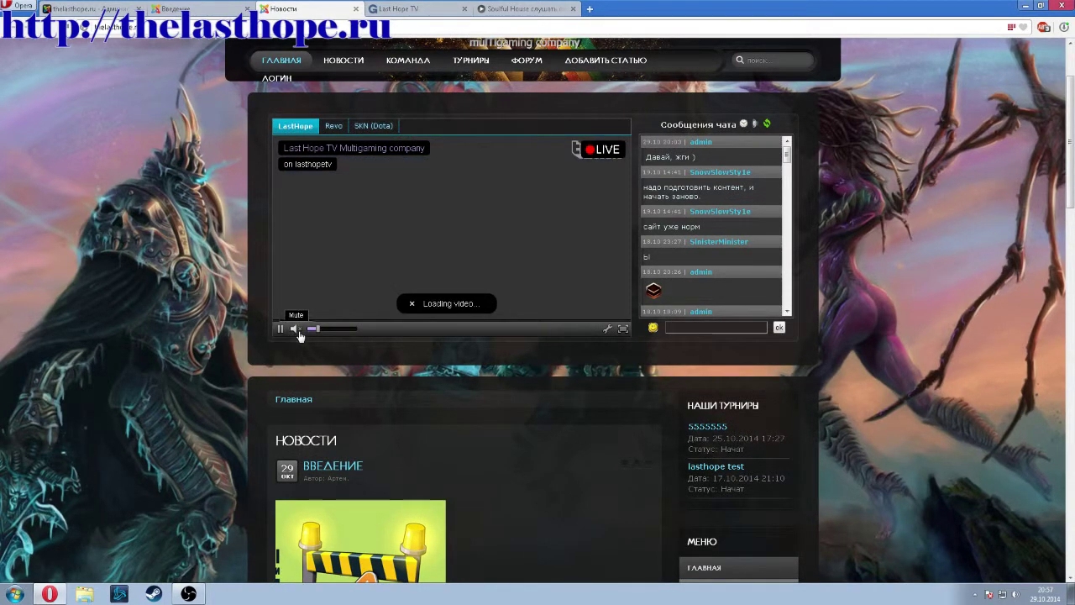
{"action": "left_click", "coordinate": [281, 328]}
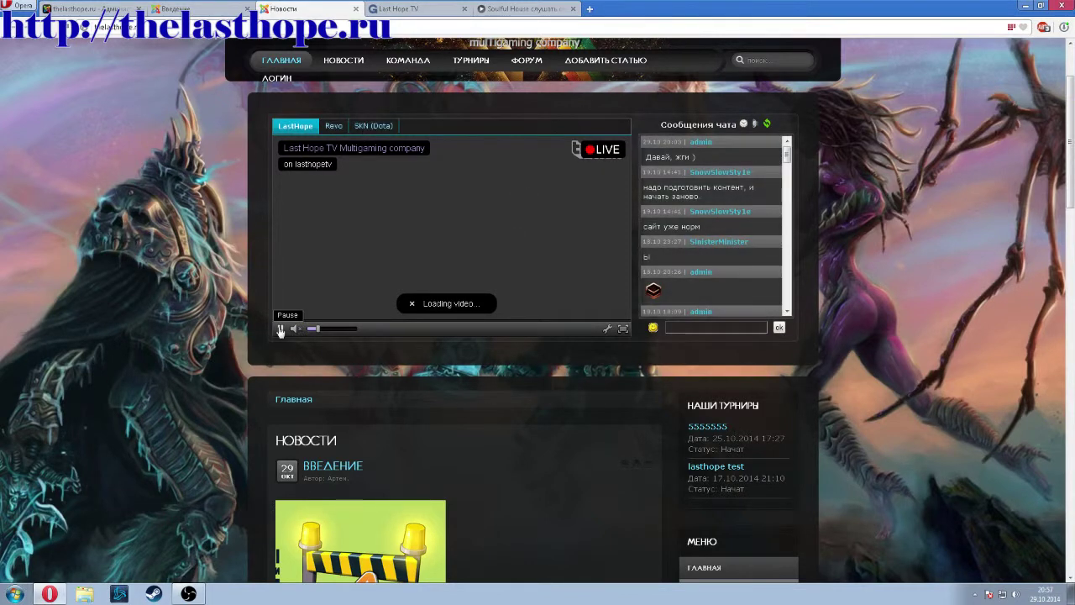
{"action": "scroll", "coordinate": [579, 226], "scroll_direction": "up", "scroll_amount": 3}
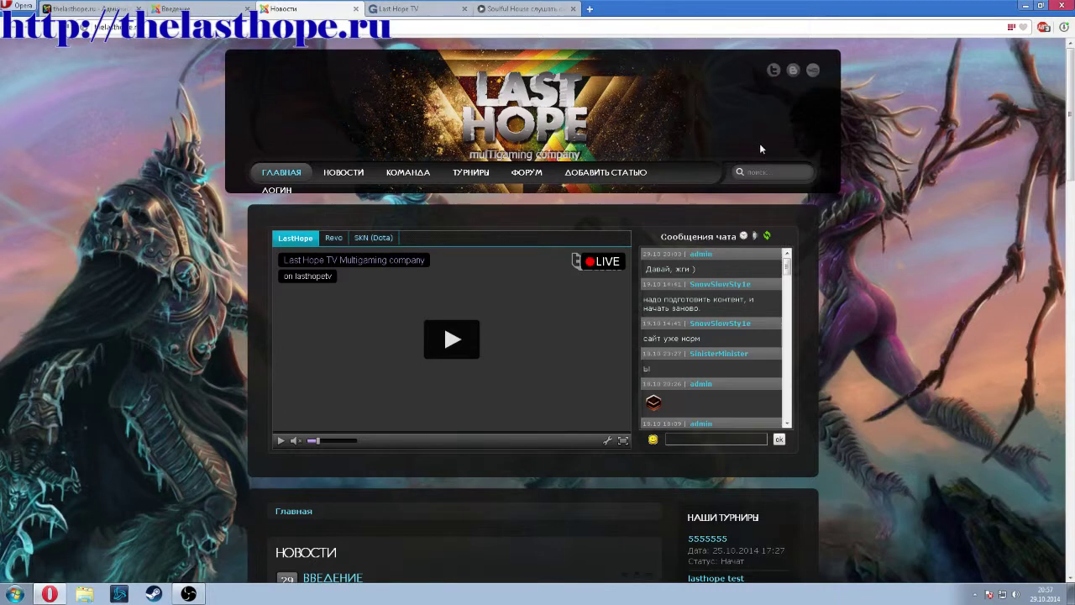
- Look between the GoodGame channel page, the Joomla administration and the site's news home page, and minimise the browser
{"action": "left_click", "coordinate": [406, 10]}
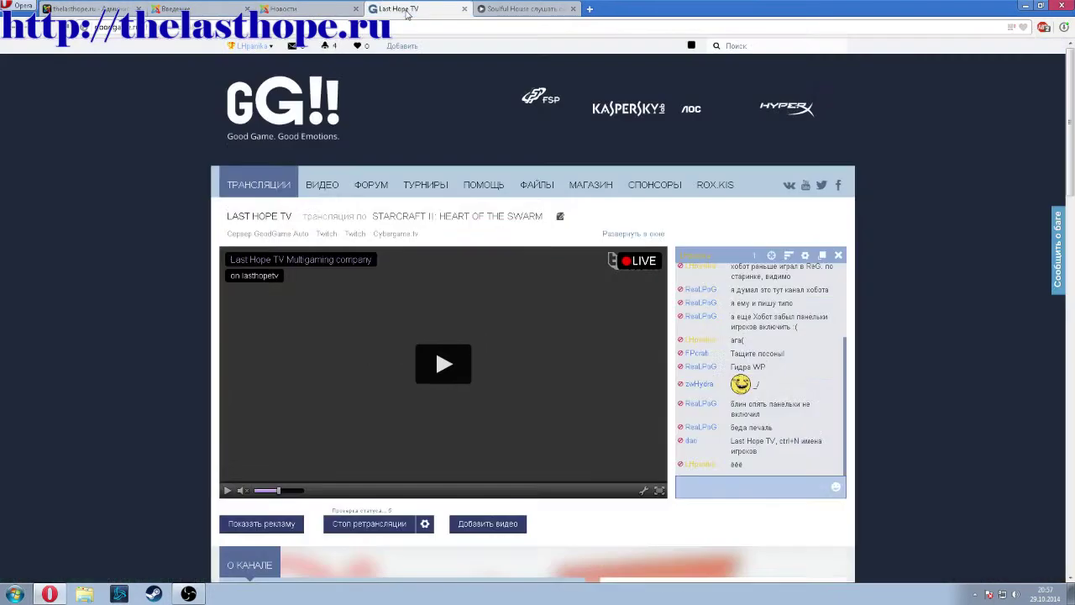
{"action": "left_click", "coordinate": [88, 8]}
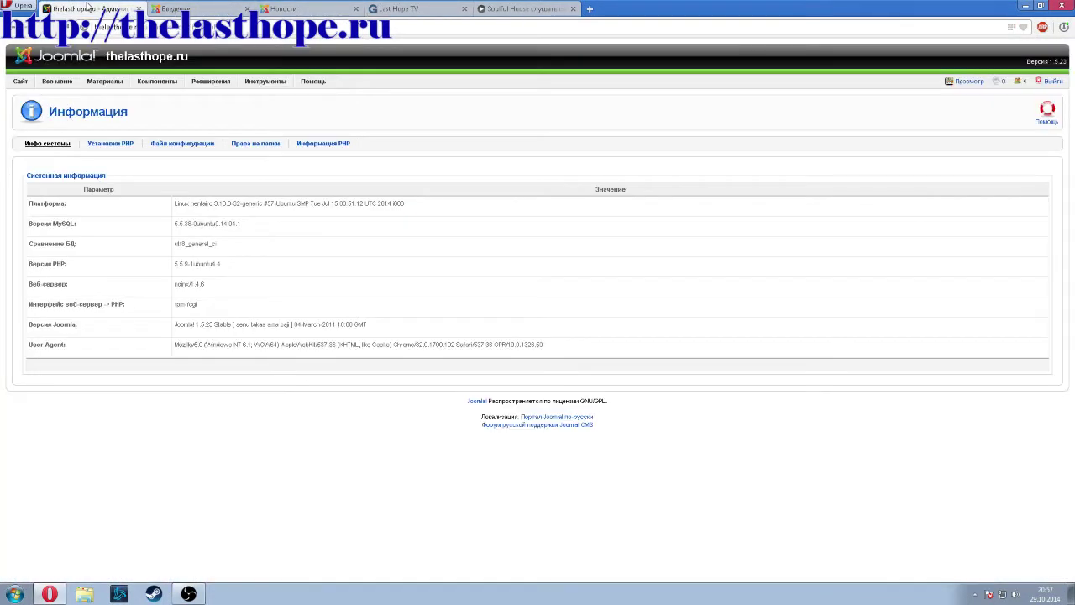
{"action": "left_click", "coordinate": [285, 9]}
{"action": "left_click", "coordinate": [399, 9]}
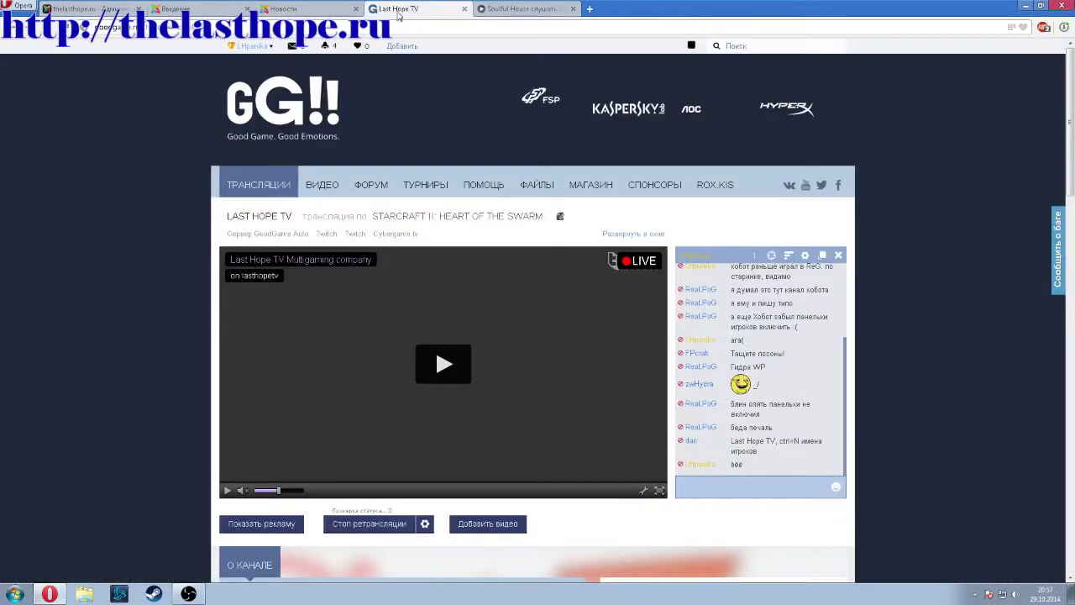
{"action": "left_click", "coordinate": [286, 9]}
{"action": "left_click", "coordinate": [401, 9]}
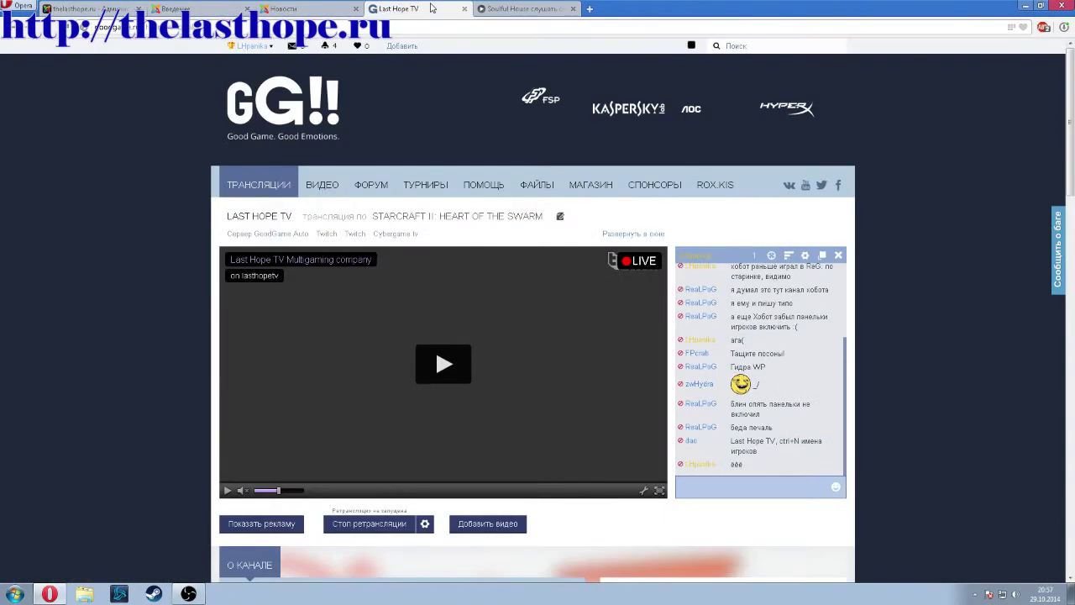
{"action": "left_click", "coordinate": [294, 11]}
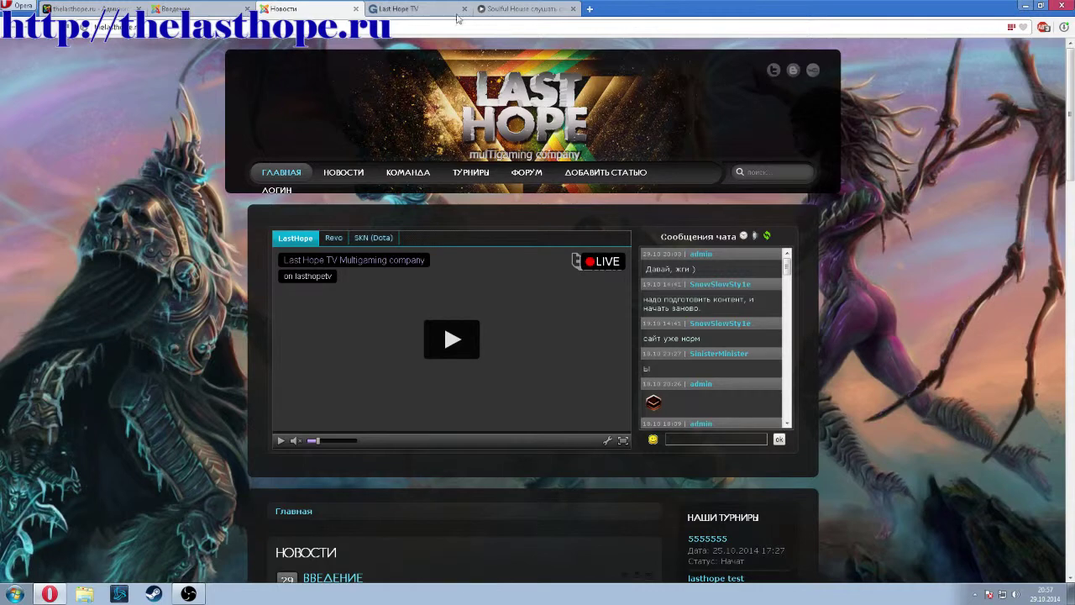
{"action": "left_click", "coordinate": [401, 9]}
{"action": "left_click", "coordinate": [294, 10]}
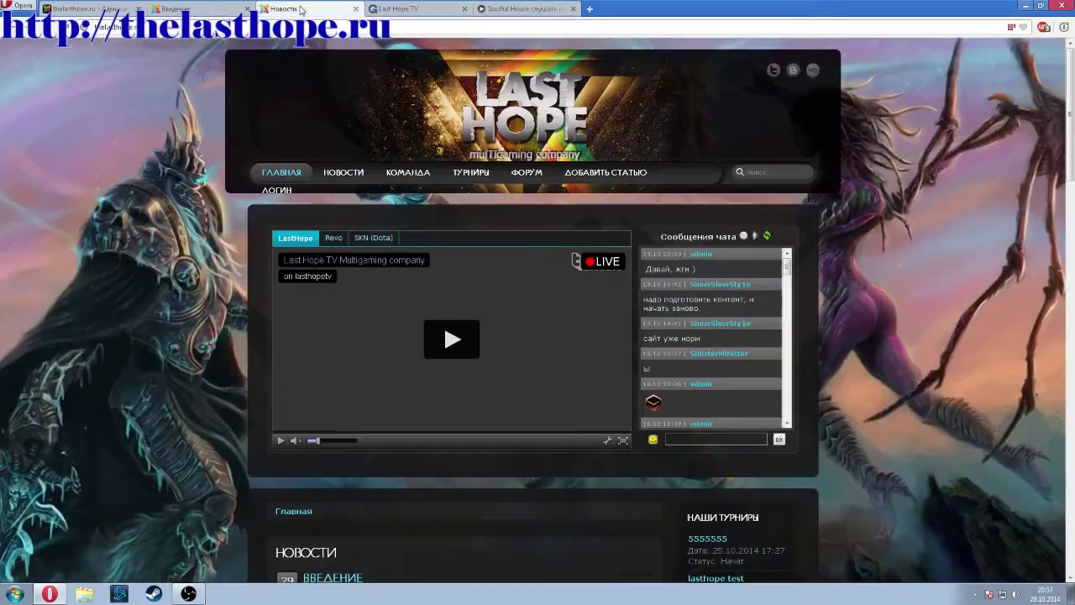
{"action": "left_click", "coordinate": [1026, 5]}
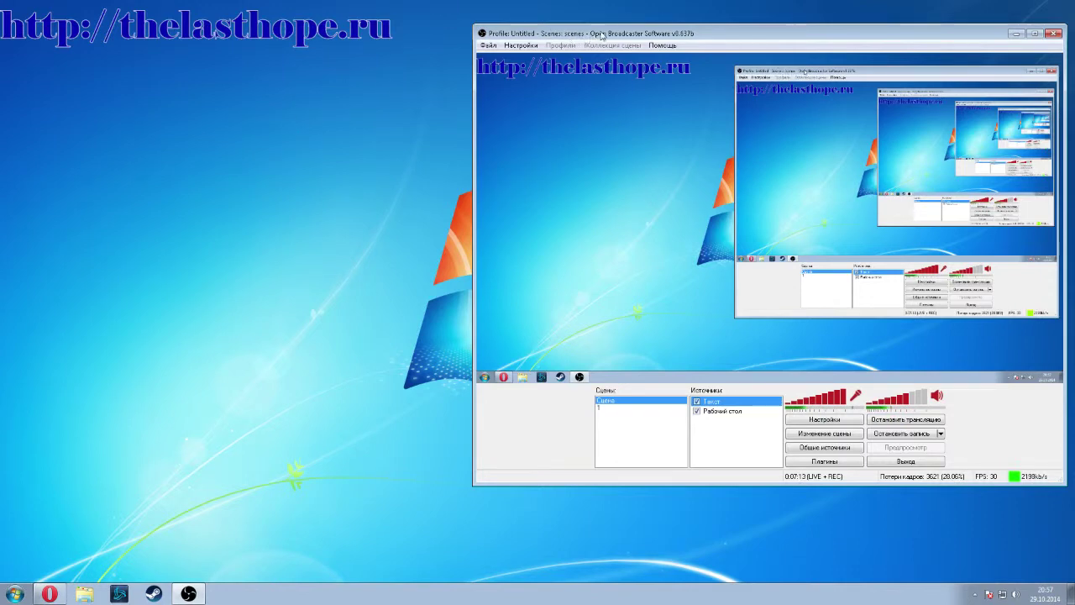
- Shift the Open Broadcaster Software window slightly, view it maximised, and restore it to its smaller size
{"action": "left_click_drag", "start_coordinate": [603, 34], "coordinate": [581, 31]}
{"action": "double_click", "coordinate": [580, 31]}
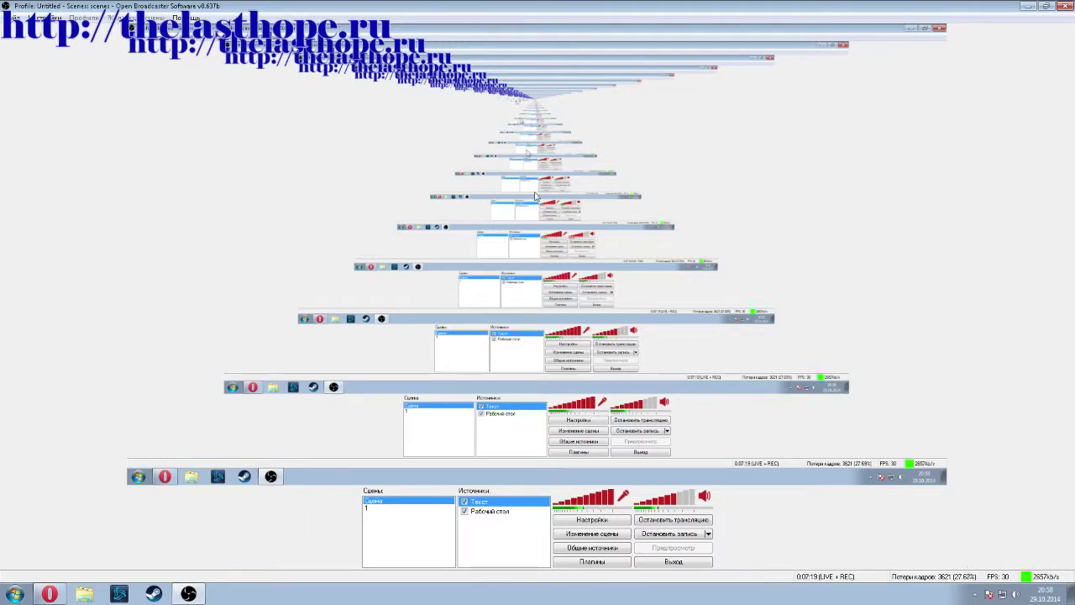
{"action": "left_click", "coordinate": [1046, 6]}
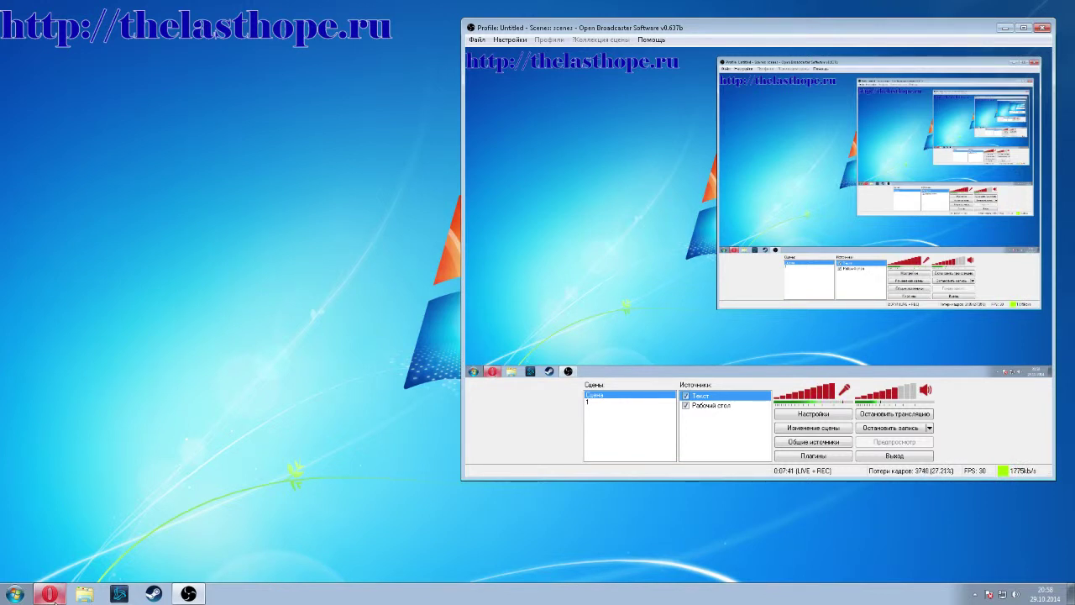
- Launch Skype and move its sign-in and update windows away from the centre of the desktop
{"action": "left_click", "coordinate": [15, 594]}
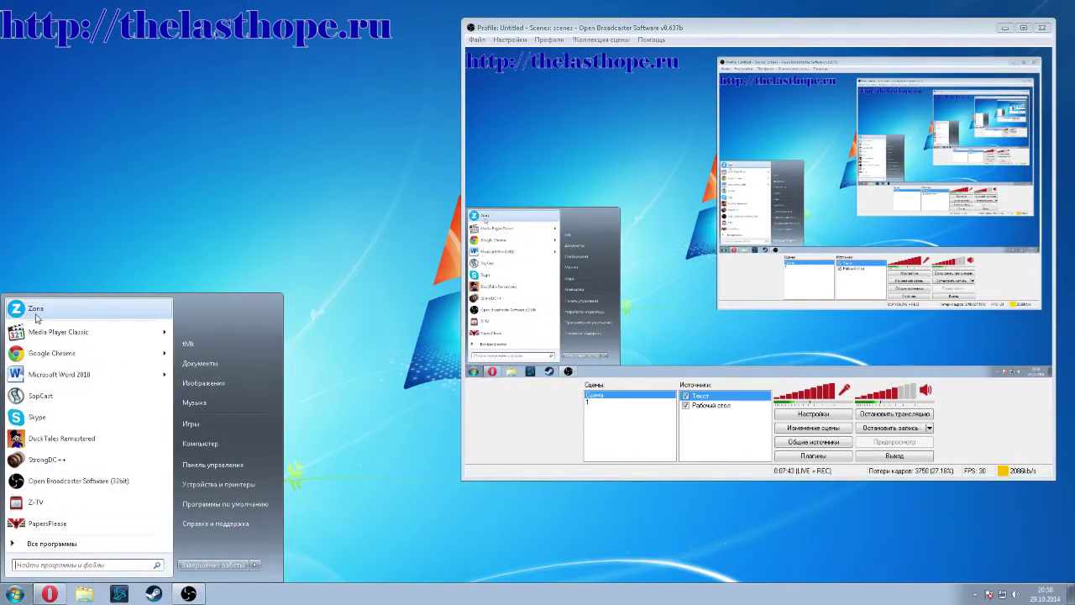
{"action": "left_click", "coordinate": [38, 418]}
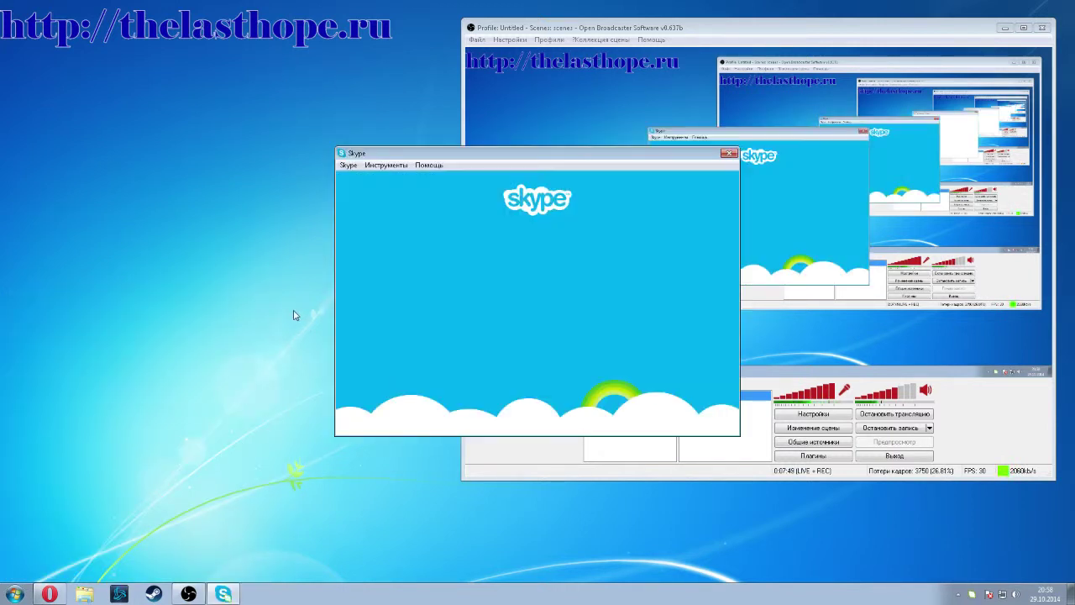
{"action": "left_click_drag", "start_coordinate": [478, 152], "coordinate": [174, 42]}
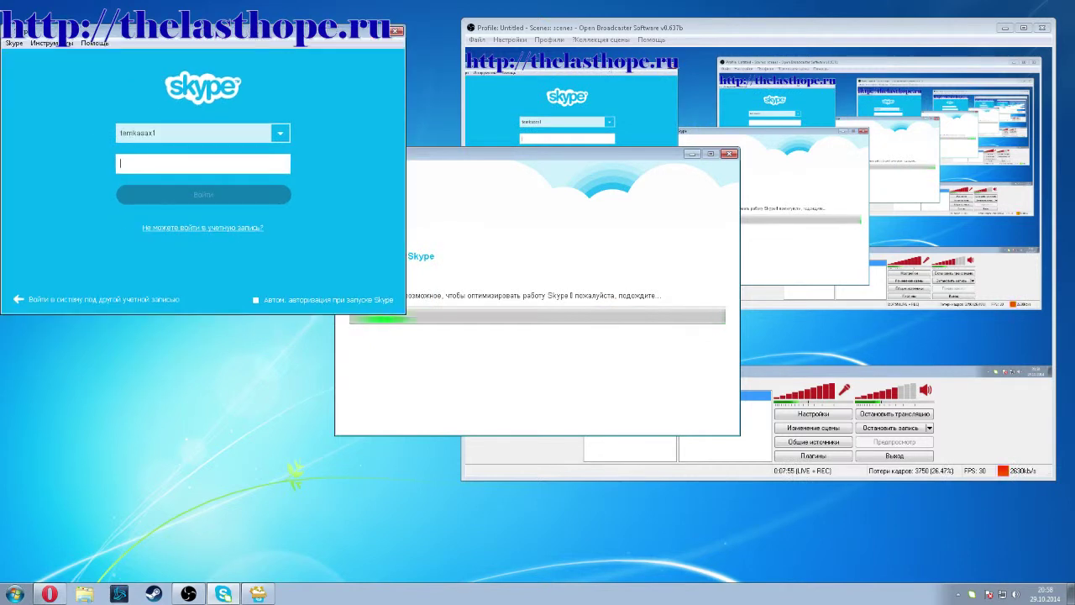
{"action": "left_click_drag", "start_coordinate": [264, 41], "coordinate": [287, 25]}
{"action": "left_click", "coordinate": [553, 187]}
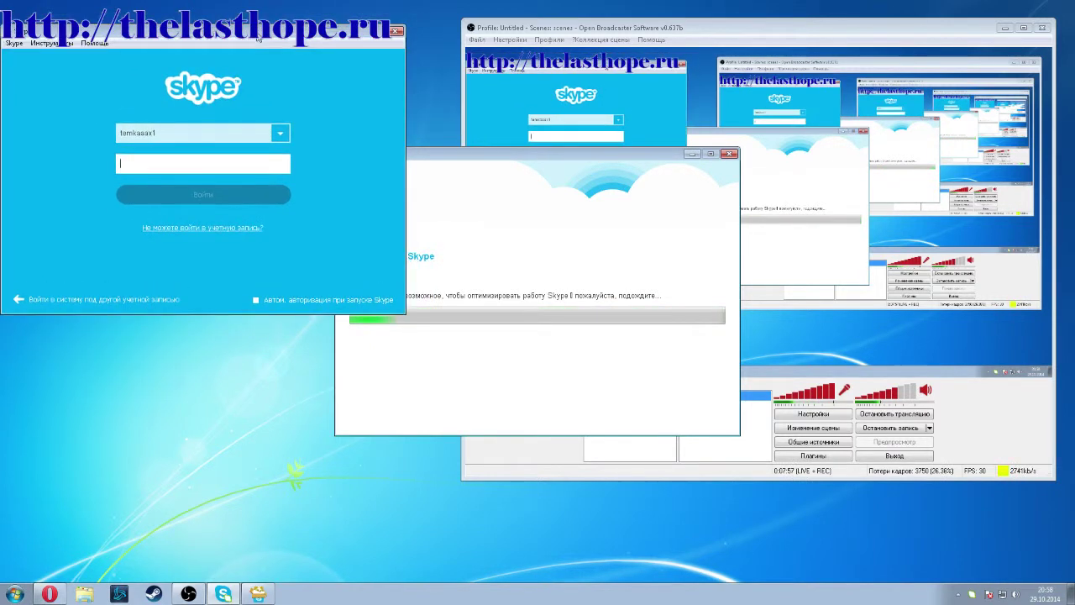
{"action": "left_click_drag", "start_coordinate": [553, 187], "coordinate": [640, 215]}
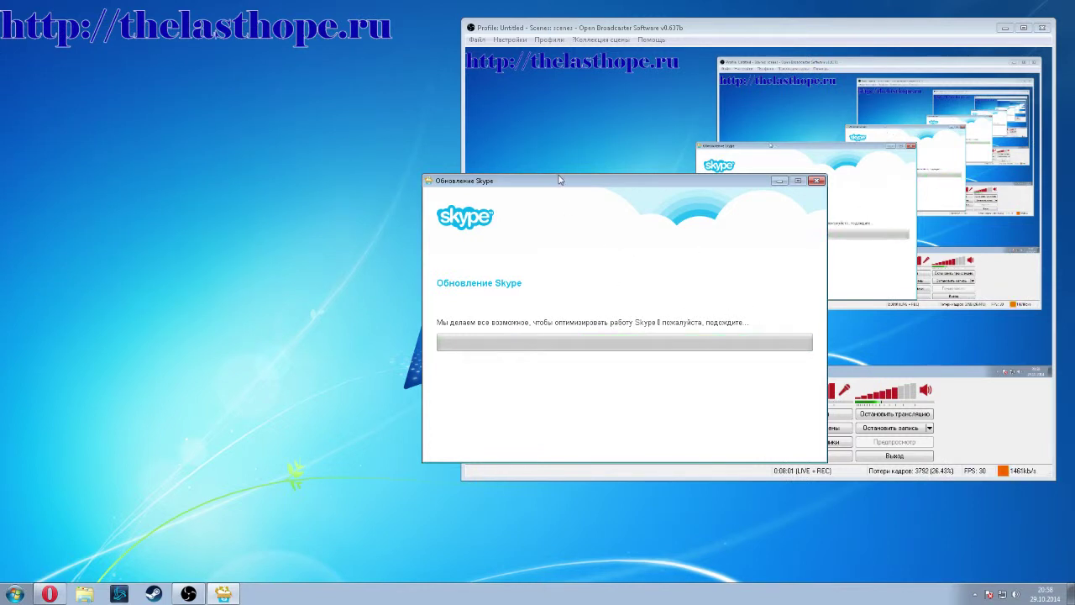
{"action": "left_click_drag", "start_coordinate": [602, 182], "coordinate": [353, 147]}
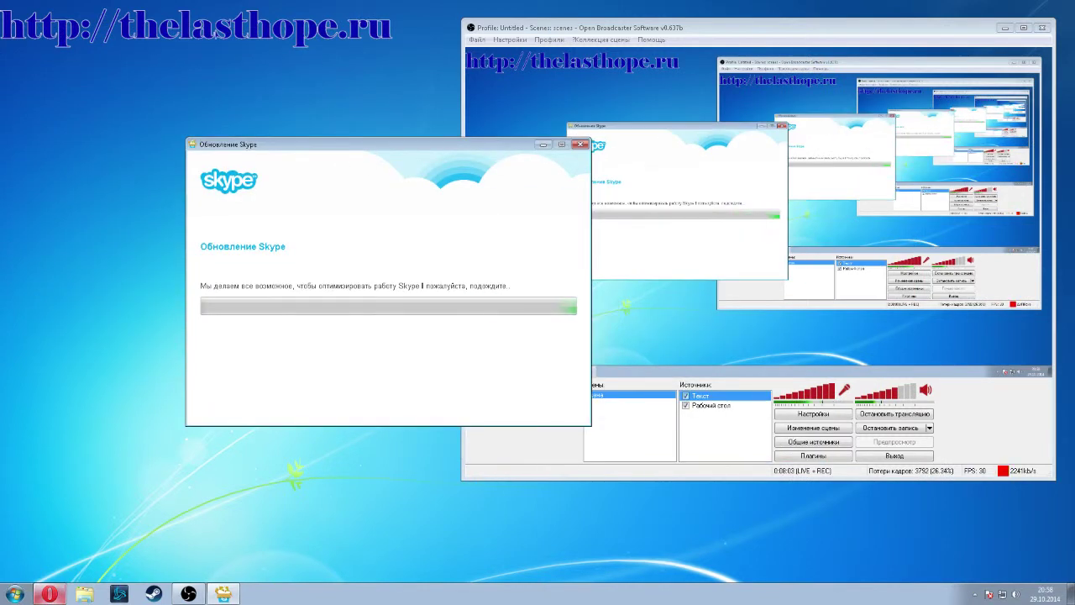
- Switch to the Opera browser, search the web for "скорость интернета", open Speedtest.net and start a connection speed test
{"action": "left_click", "coordinate": [49, 594]}
{"action": "left_click", "coordinate": [589, 10]}
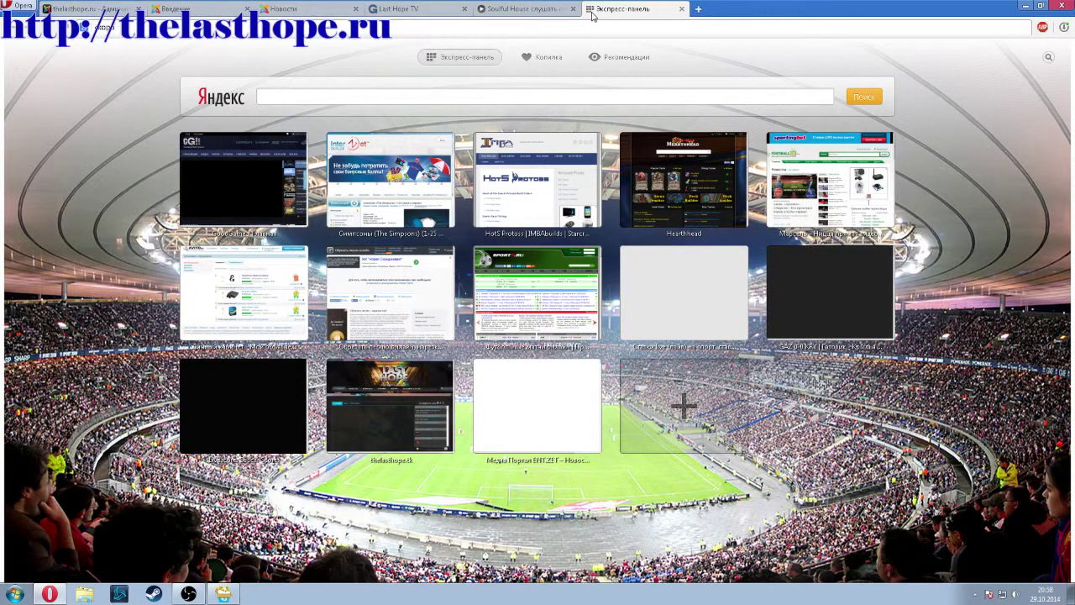
{"action": "key", "text": "Return"}
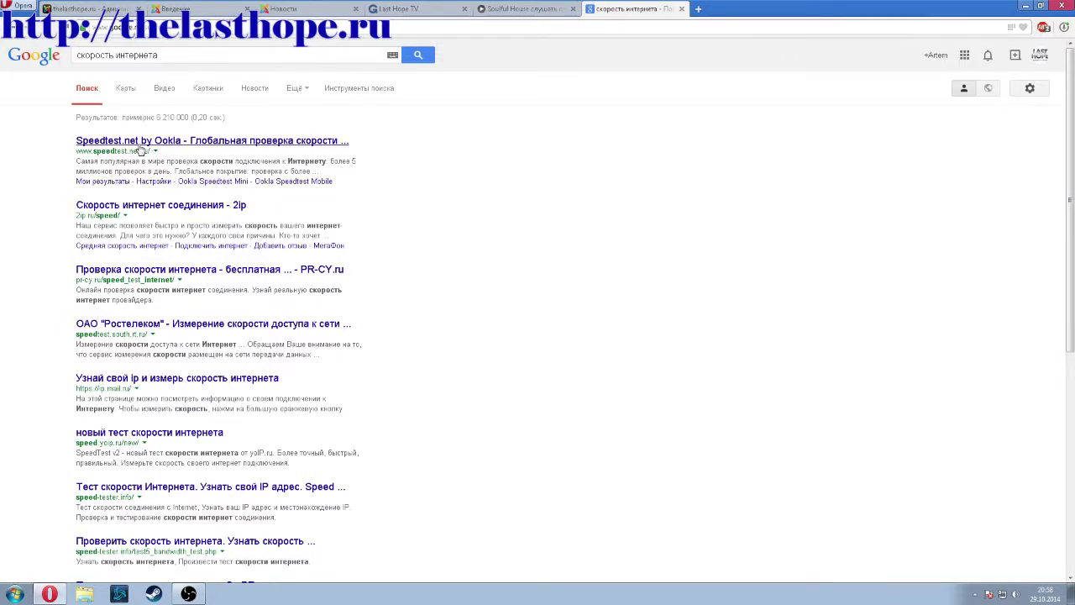
{"action": "left_click", "coordinate": [139, 143]}
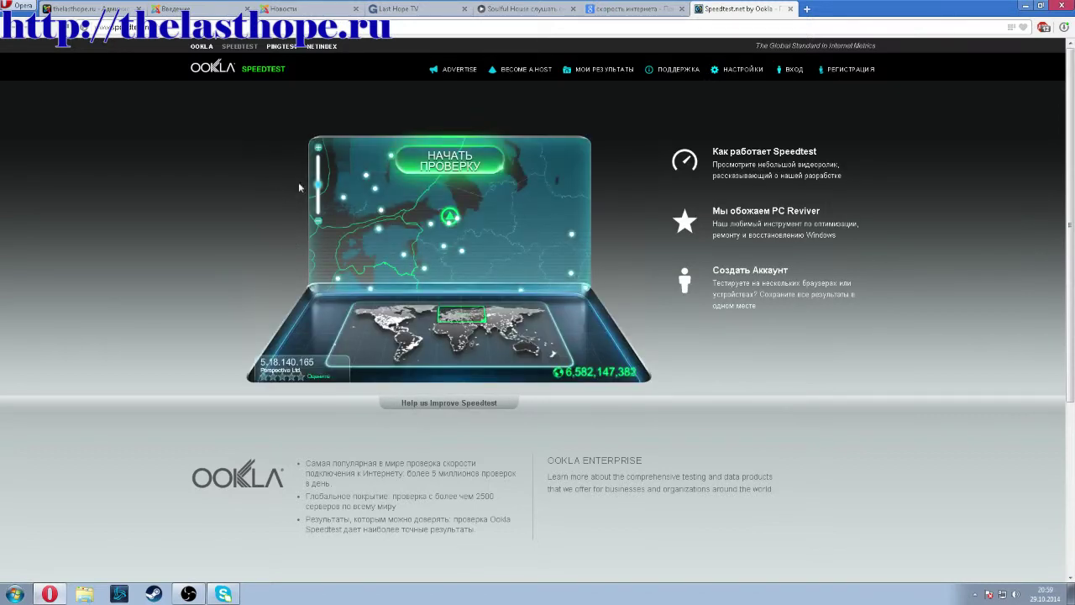
{"action": "left_click", "coordinate": [427, 166]}
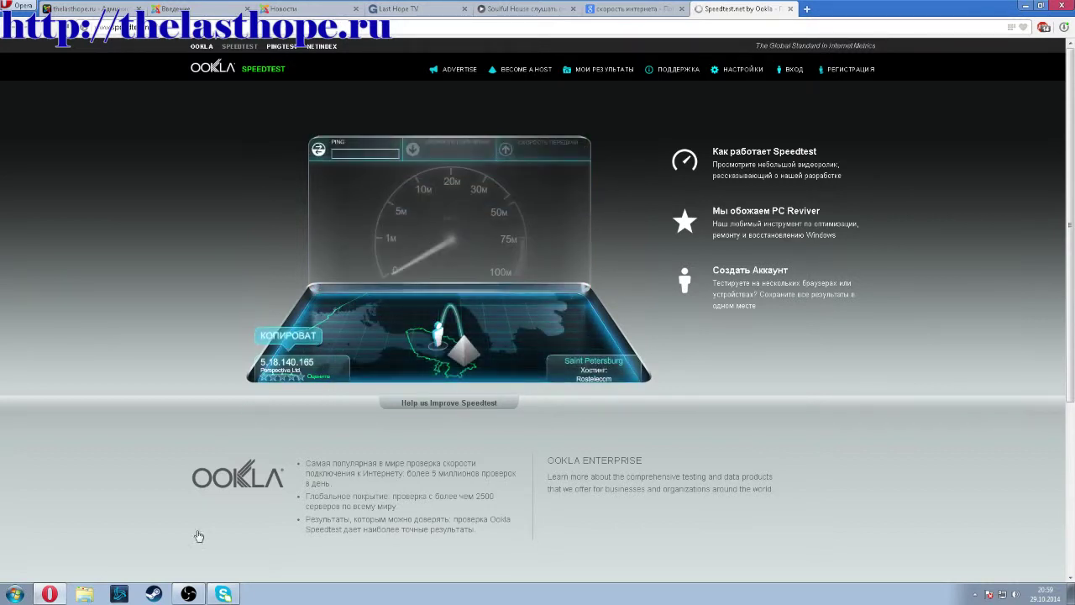
- Switch to Skype and sign in with the account password
{"action": "left_click", "coordinate": [232, 586]}
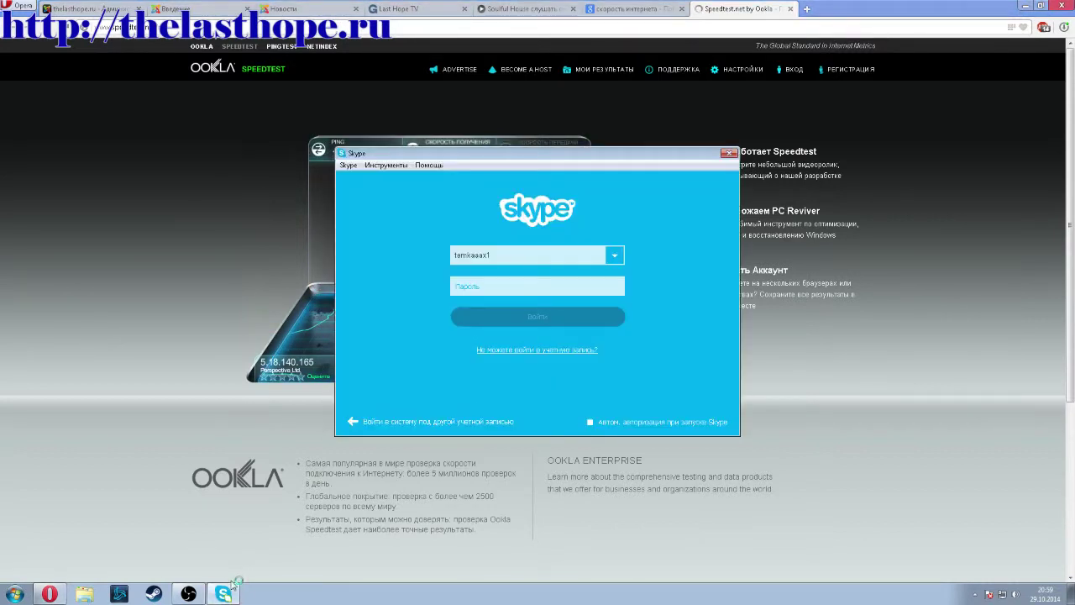
{"action": "left_click", "coordinate": [475, 284]}
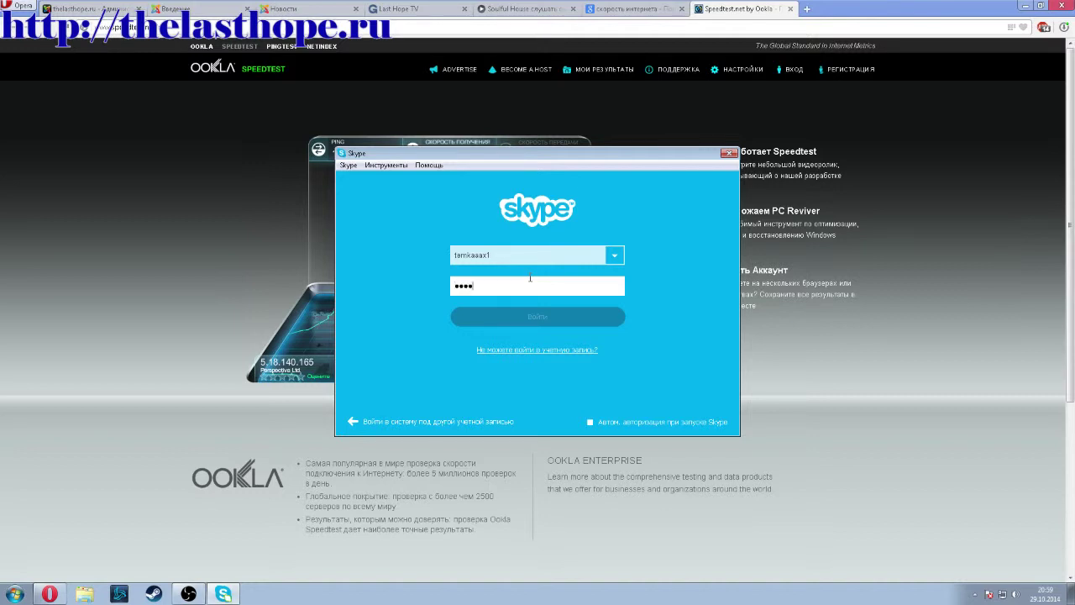
{"action": "key", "text": "Return"}
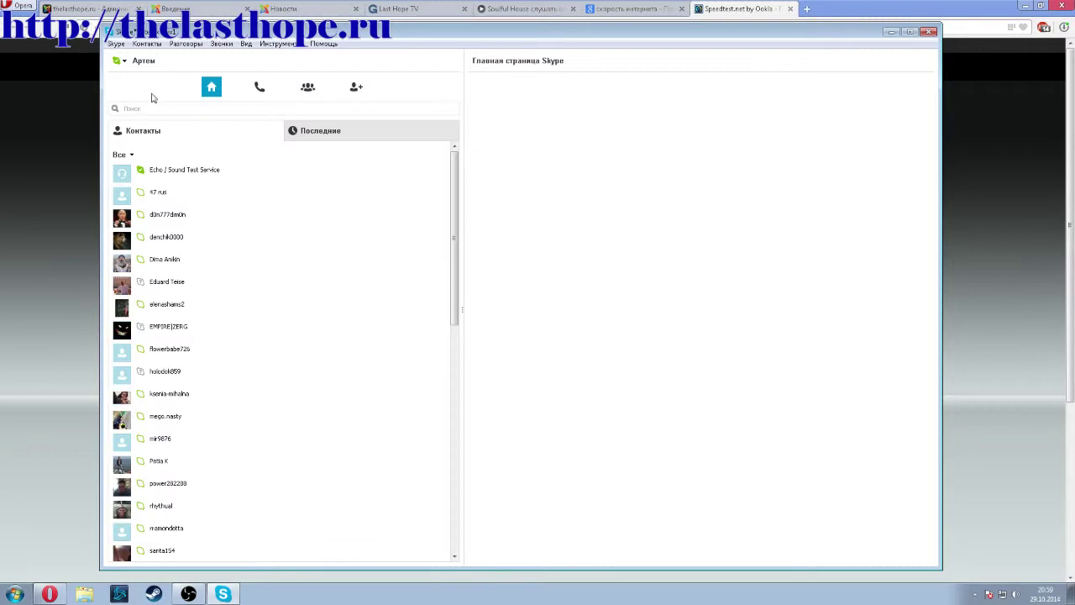
- Set the Skype status to "Невидимый", then shrink the window and place it over the speed test page
{"action": "left_click", "coordinate": [119, 60]}
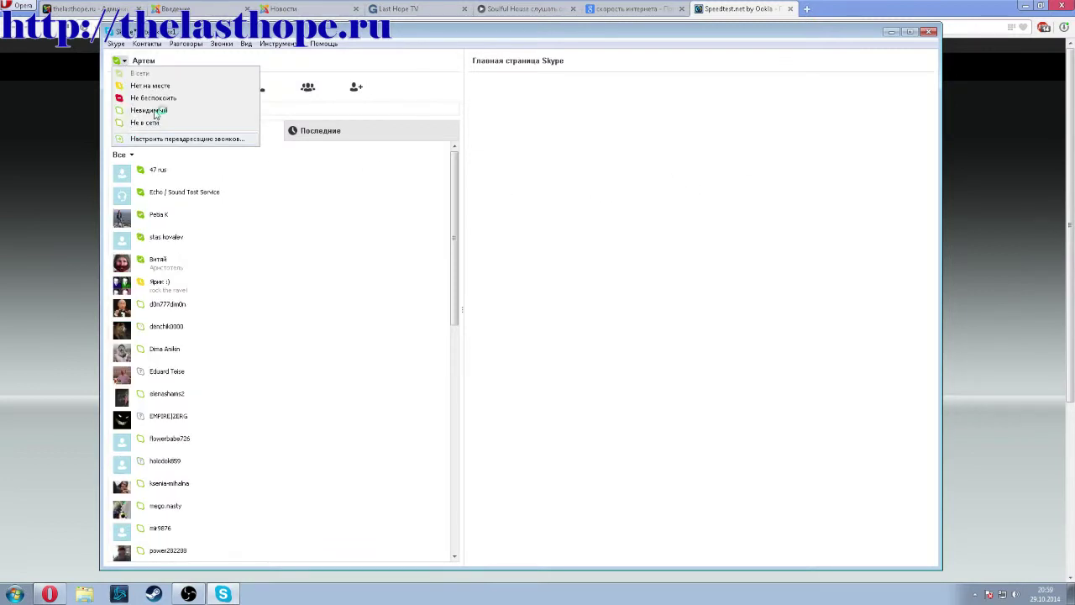
{"action": "left_click", "coordinate": [147, 110]}
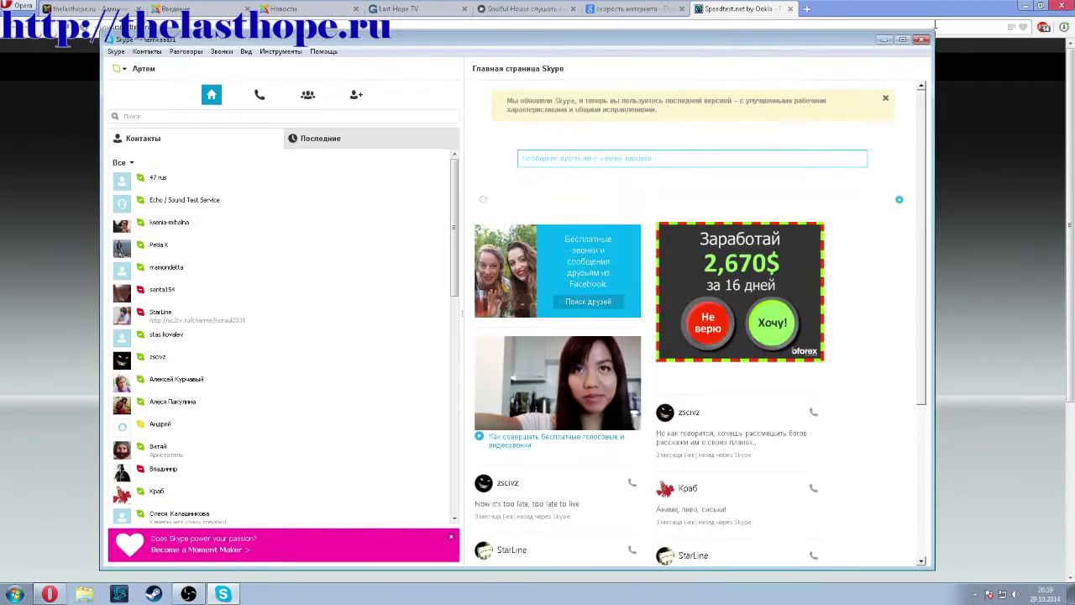
{"action": "left_click_drag", "start_coordinate": [940, 25], "coordinate": [636, 277]}
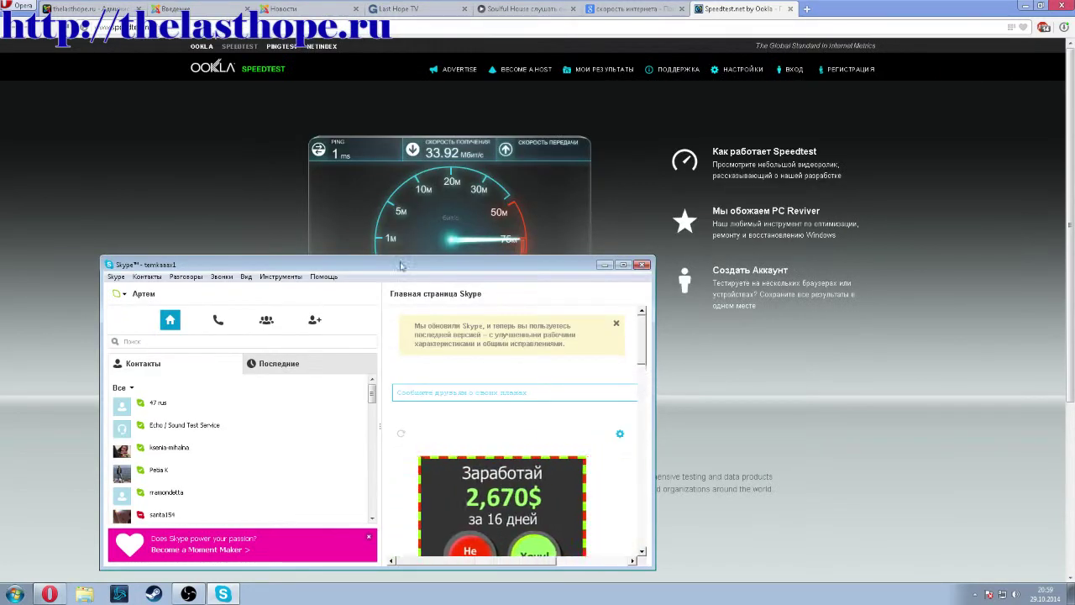
{"action": "left_click_drag", "start_coordinate": [407, 264], "coordinate": [446, 132]}
- Look at the conversations of two online contacts and dismiss the promotional banner below the contact list
{"action": "left_click", "coordinate": [260, 296]}
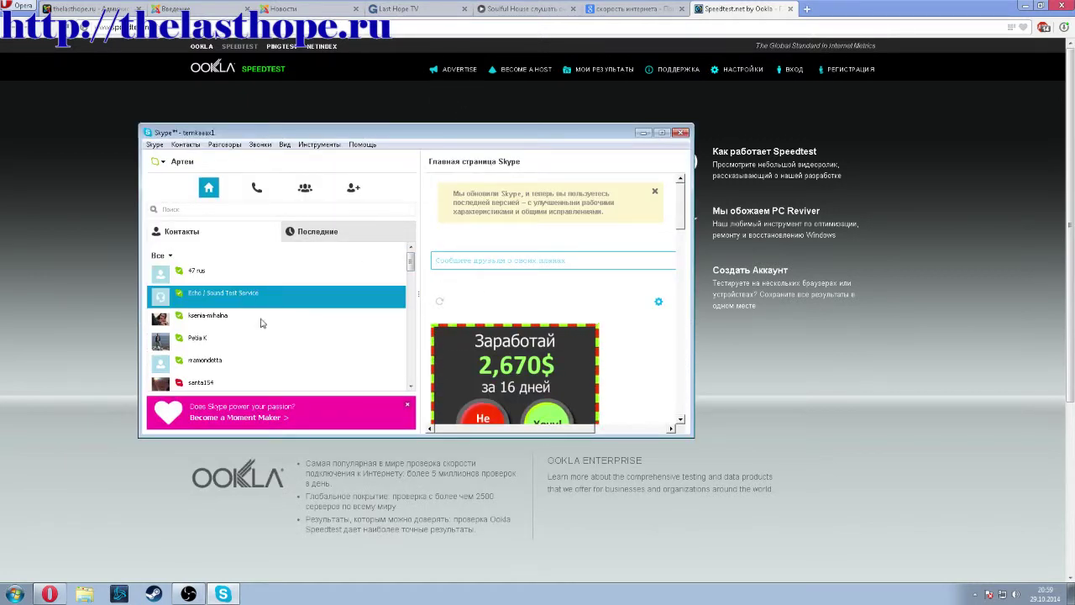
{"action": "left_click", "coordinate": [225, 318]}
{"action": "scroll", "coordinate": [331, 360], "scroll_direction": "down", "scroll_amount": 1}
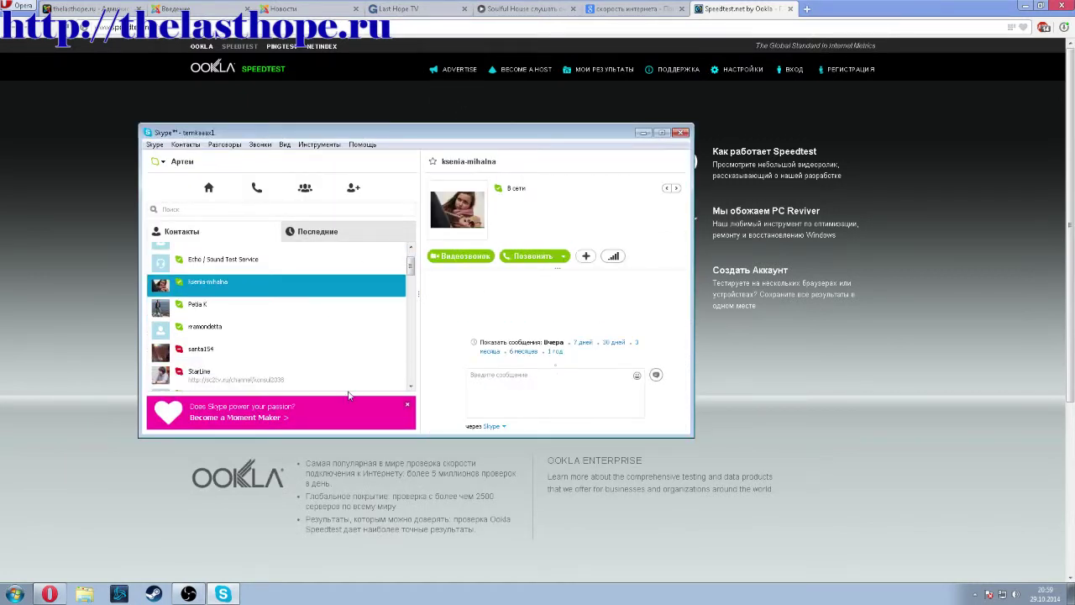
{"action": "left_click", "coordinate": [206, 310]}
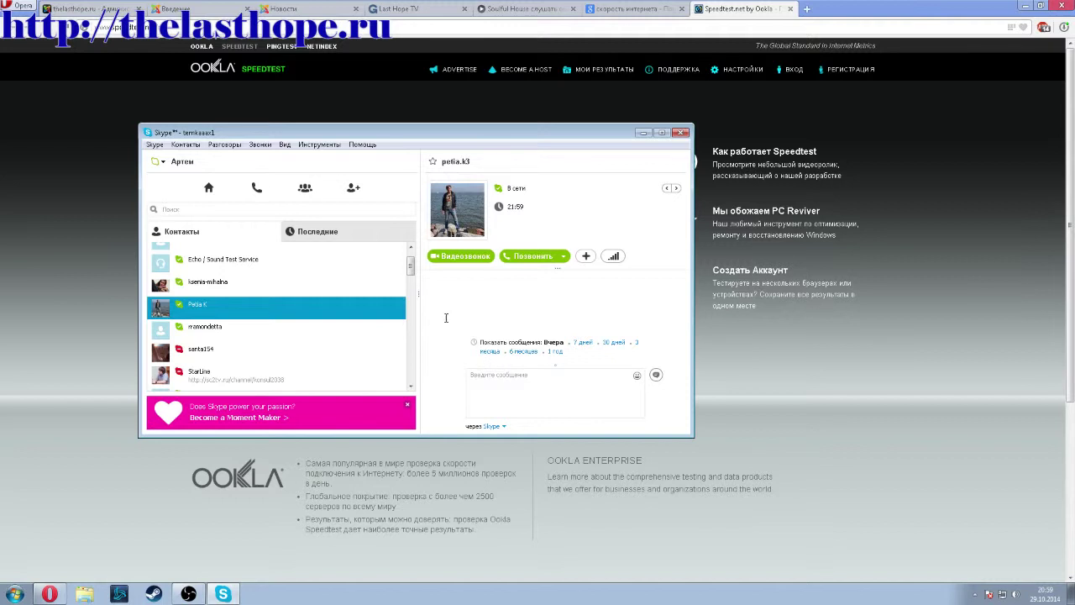
{"action": "left_click", "coordinate": [408, 407]}
- Look through the rest of the contact list, opening three more contacts' conversations, and minimise Skype
{"action": "scroll", "coordinate": [412, 423], "scroll_direction": "down", "scroll_amount": 5}
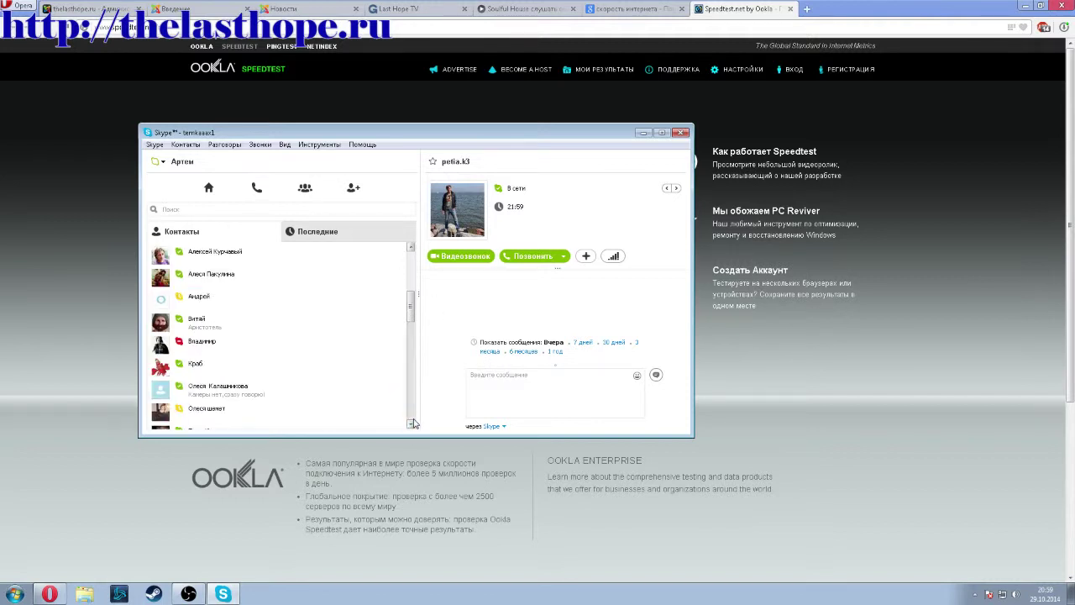
{"action": "left_click", "coordinate": [311, 327]}
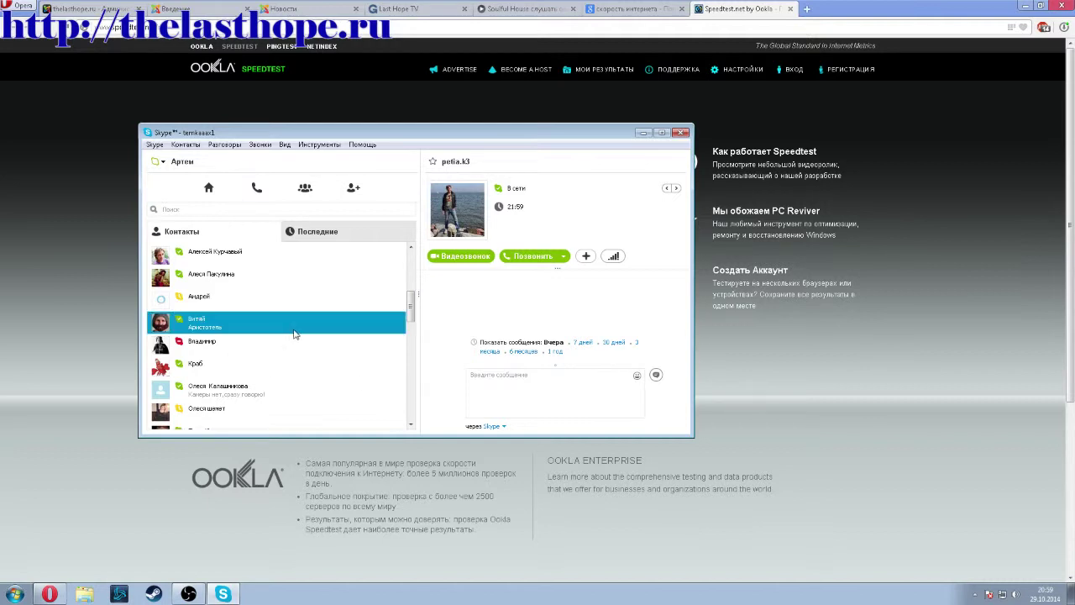
{"action": "scroll", "coordinate": [413, 308], "scroll_direction": "down", "scroll_amount": 1}
{"action": "scroll", "coordinate": [413, 311], "scroll_direction": "down", "scroll_amount": 2}
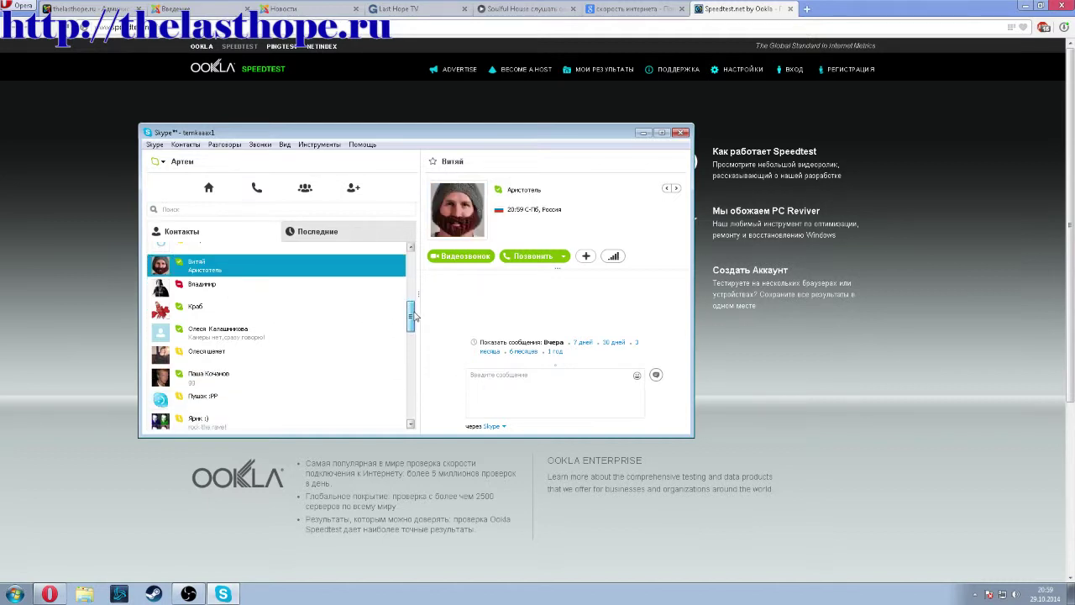
{"action": "left_click", "coordinate": [378, 311]}
{"action": "scroll", "coordinate": [391, 370], "scroll_direction": "down", "scroll_amount": 1}
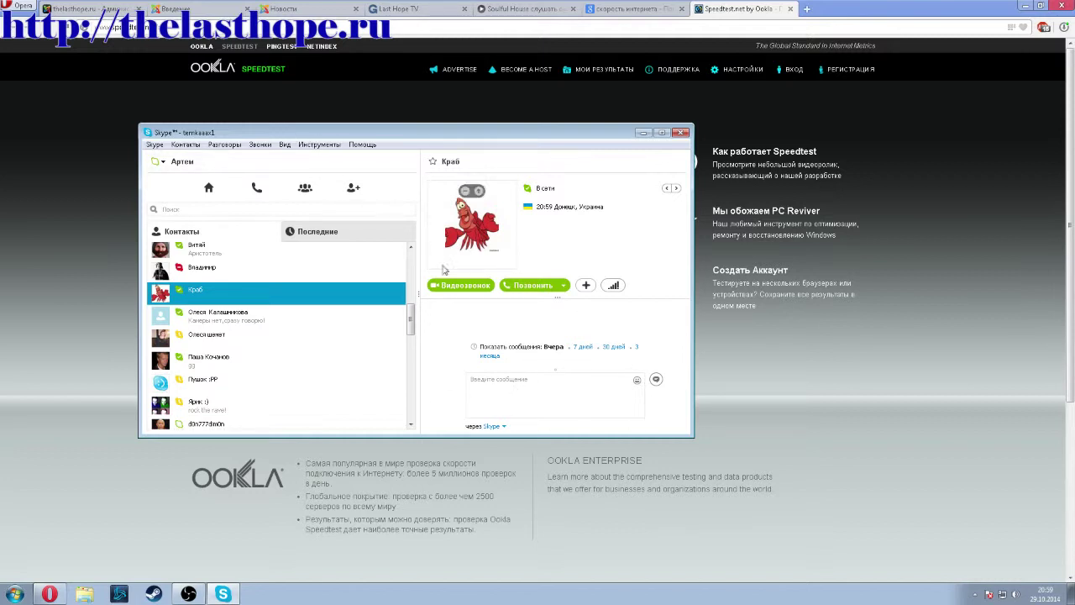
{"action": "left_click", "coordinate": [267, 359]}
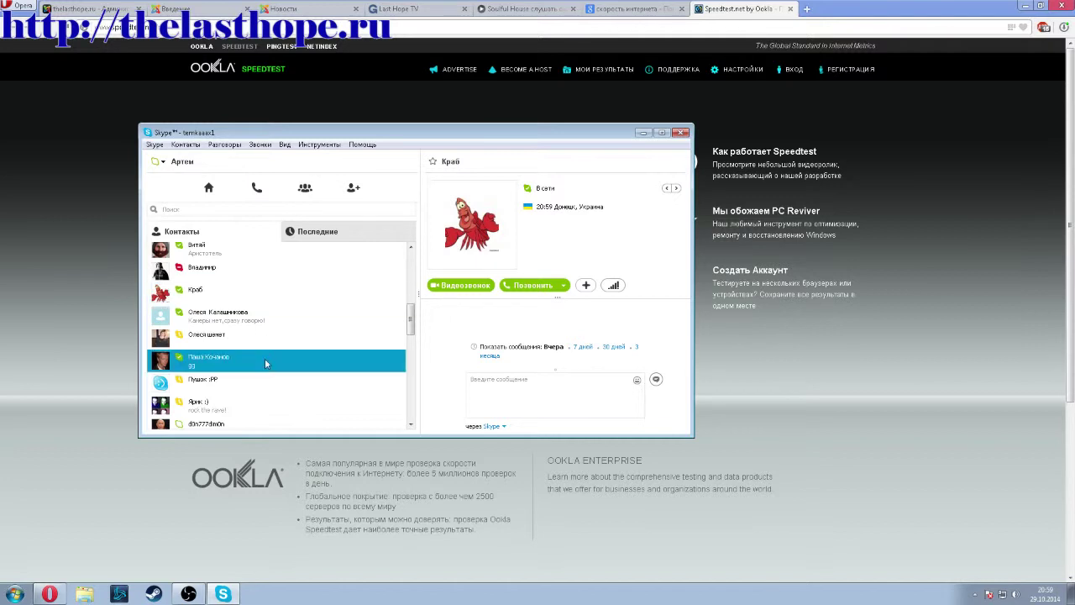
{"action": "mouse_move", "coordinate": [412, 317]}
{"action": "left_mouse_down"}
{"action": "mouse_move", "coordinate": [410, 349]}
{"action": "mouse_move", "coordinate": [410, 277]}
{"action": "mouse_move", "coordinate": [406, 329]}
{"action": "left_mouse_up"}
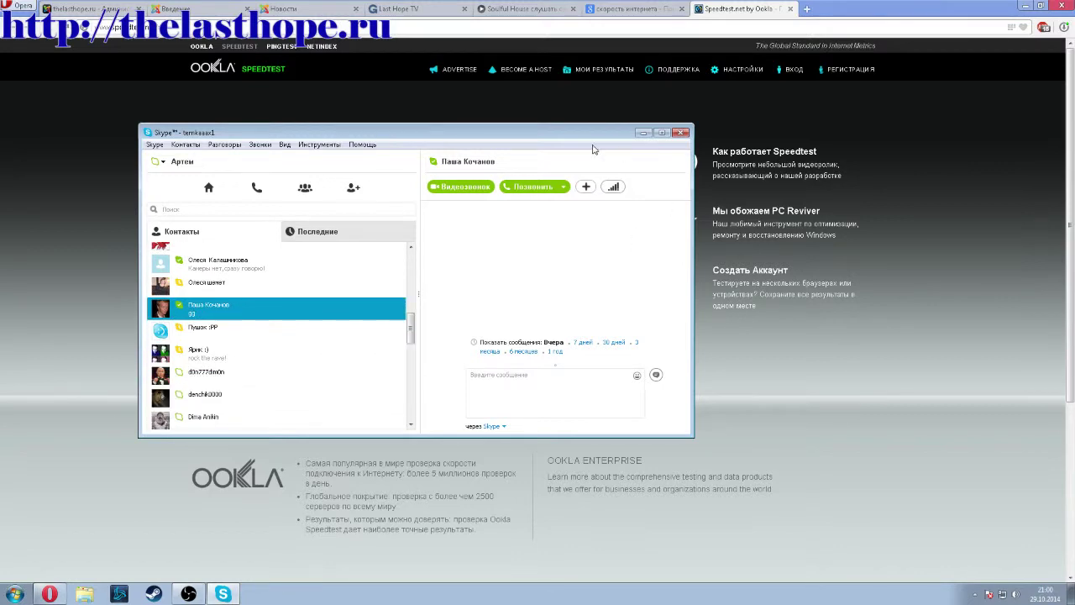
{"action": "left_click", "coordinate": [641, 132]}
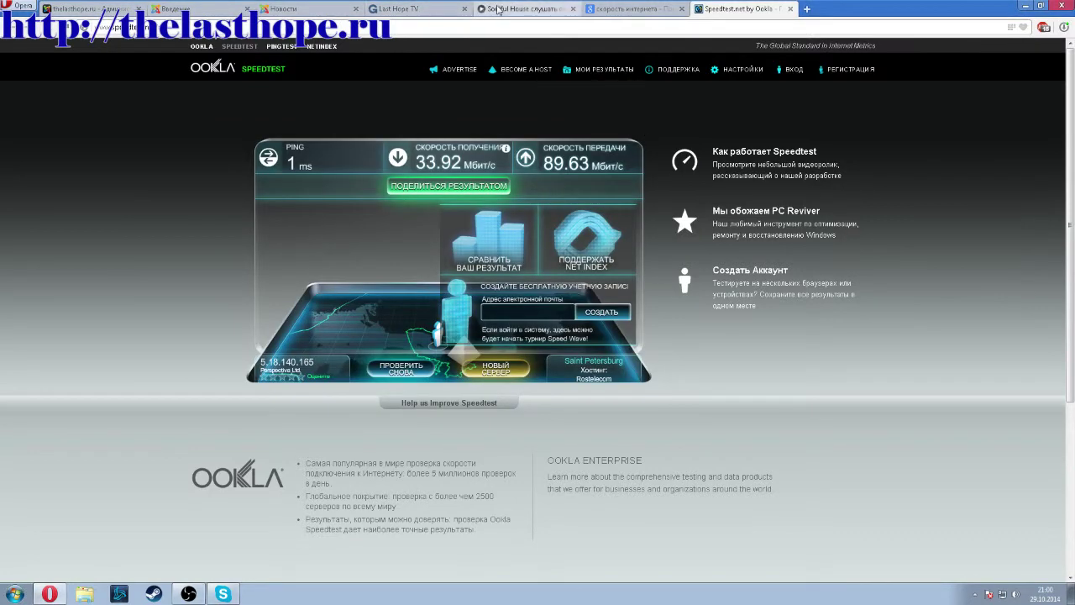
- Check the Soulful House radio page and the speed test results, and close the Speedtest and Google search pages
{"action": "left_click", "coordinate": [527, 8]}
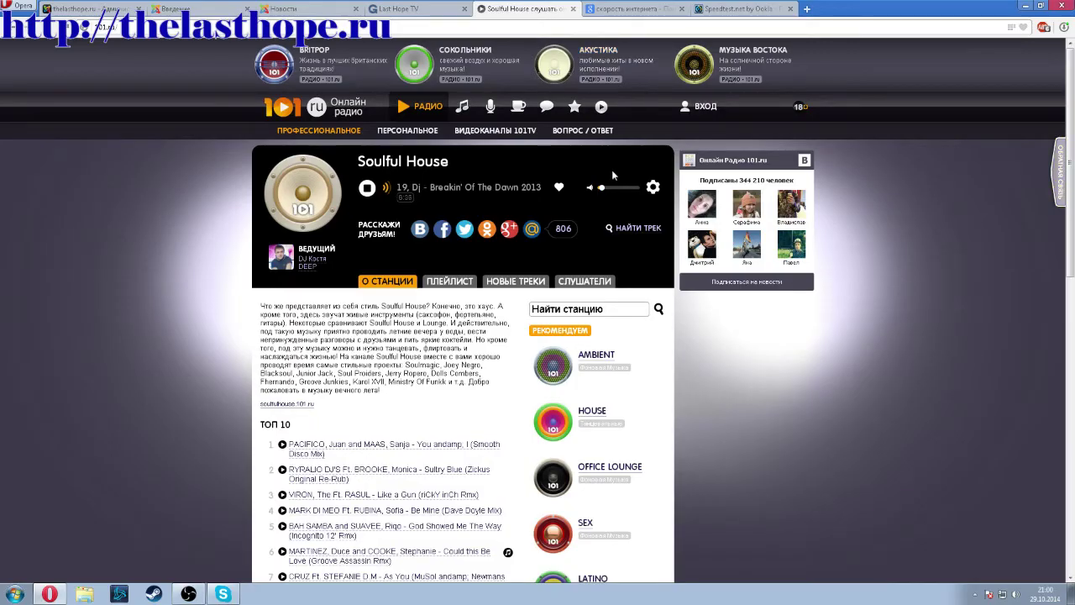
{"action": "left_click", "coordinate": [735, 8]}
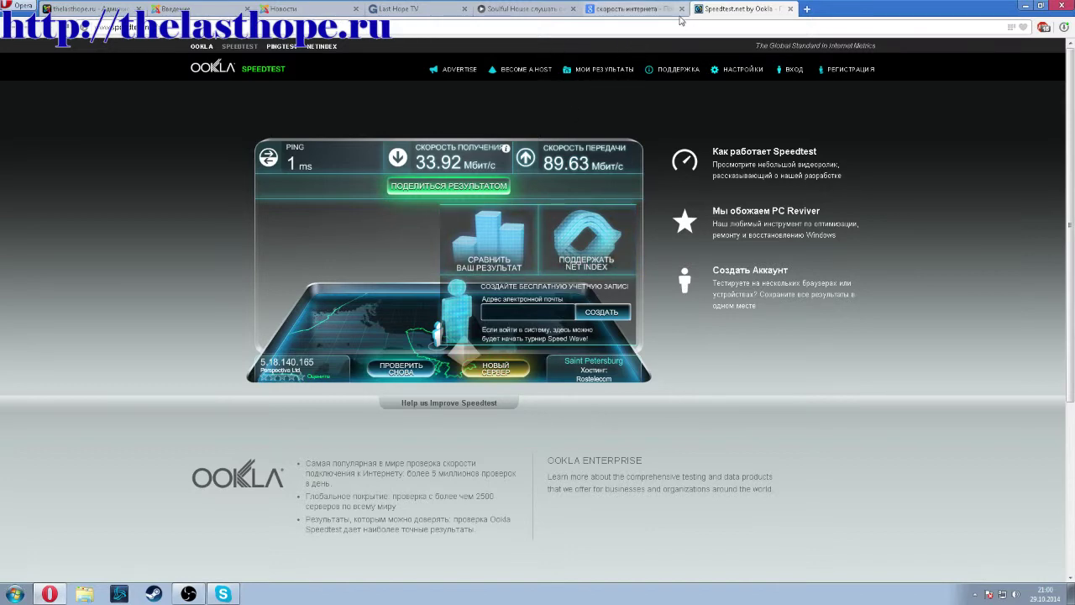
{"action": "left_click", "coordinate": [790, 8]}
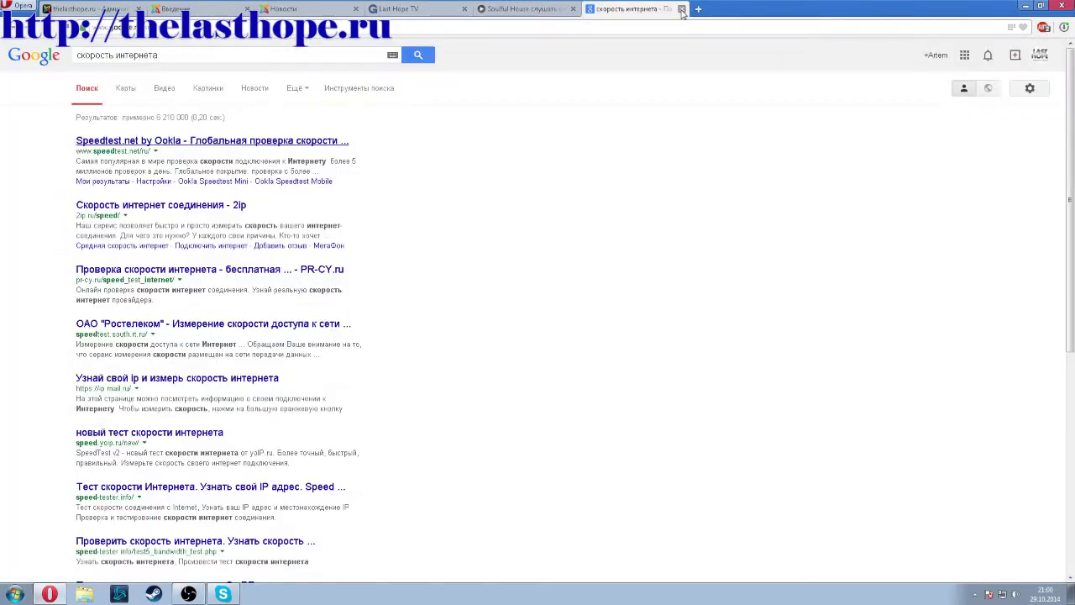
{"action": "left_click", "coordinate": [680, 9]}
- Switch to the Last Hope news home page and look through the older messages in the site chat
{"action": "left_click", "coordinate": [288, 9]}
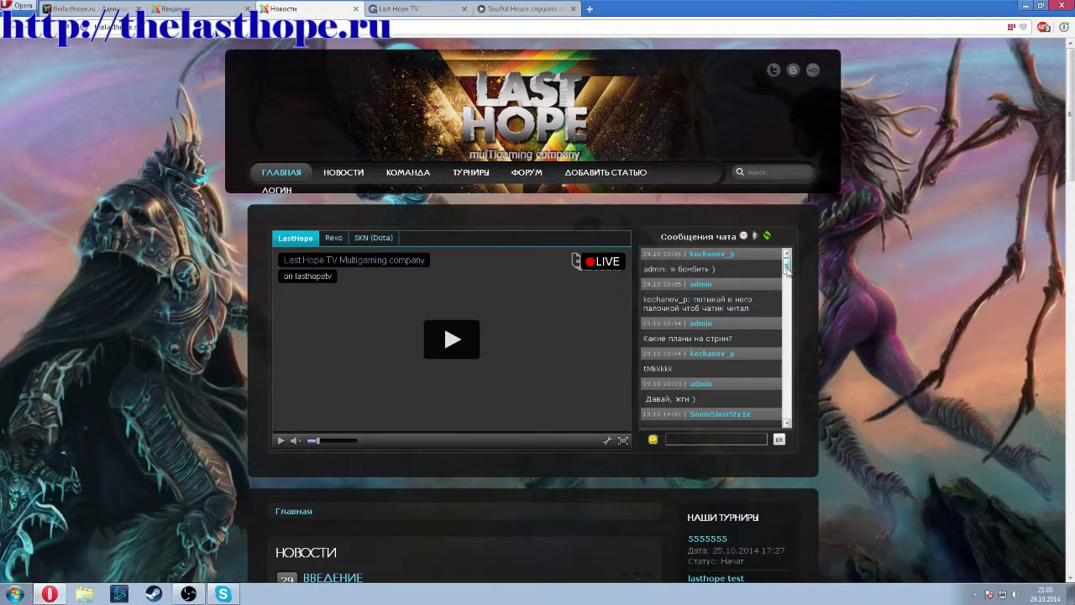
{"action": "left_click_drag", "start_coordinate": [787, 267], "coordinate": [787, 424]}
{"action": "scroll", "coordinate": [773, 344], "scroll_direction": "down", "scroll_amount": 2}
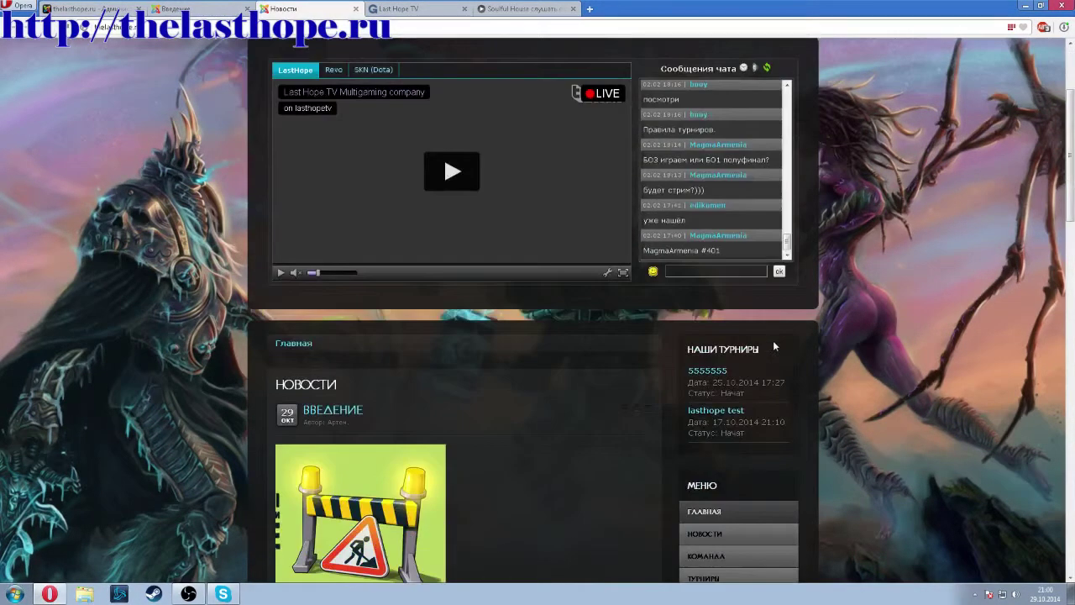
{"action": "scroll", "coordinate": [773, 340], "scroll_direction": "up", "scroll_amount": 2}
{"action": "scroll", "coordinate": [775, 319], "scroll_direction": "up", "scroll_amount": 5}
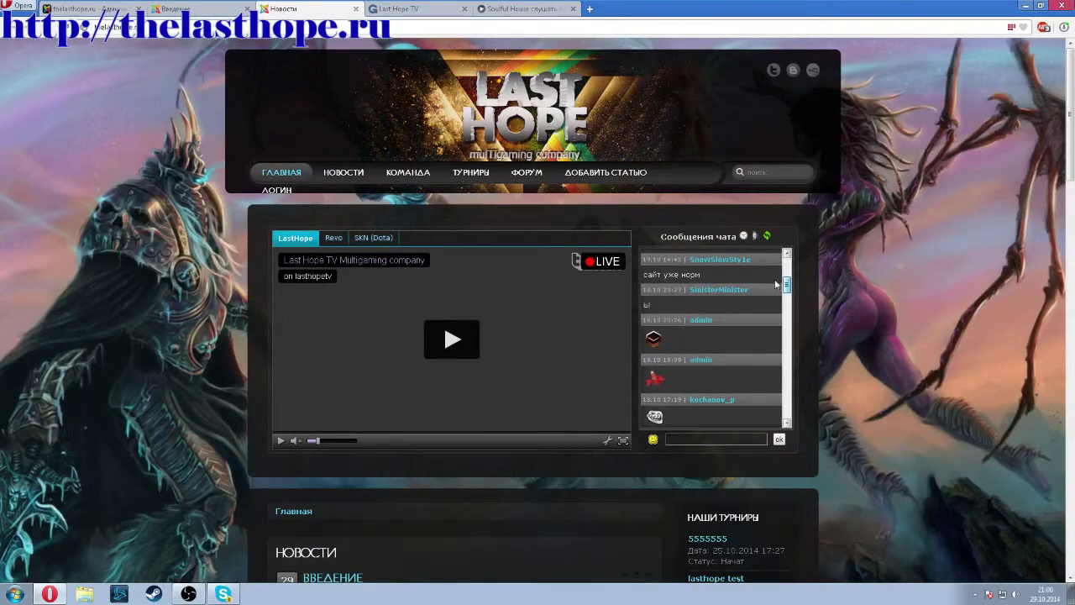
{"action": "scroll", "coordinate": [776, 286], "scroll_direction": "down", "scroll_amount": 3}
{"action": "scroll", "coordinate": [780, 300], "scroll_direction": "up", "scroll_amount": 1}
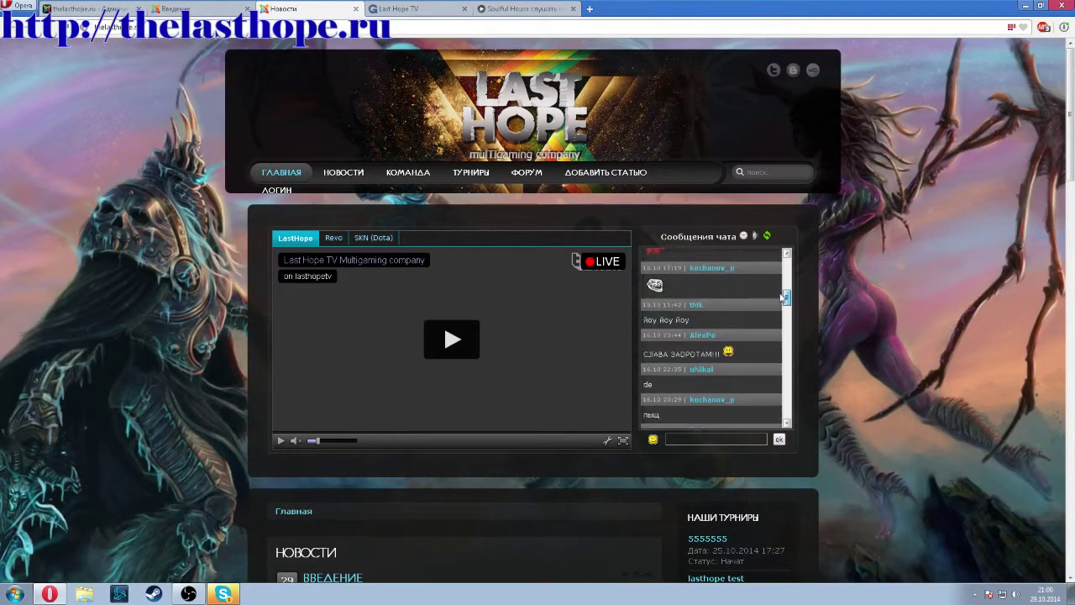
- Read on through the older messages in the Last Hope site chat down to the oldest ones
{"action": "scroll", "coordinate": [756, 318], "scroll_direction": "down", "scroll_amount": 1}
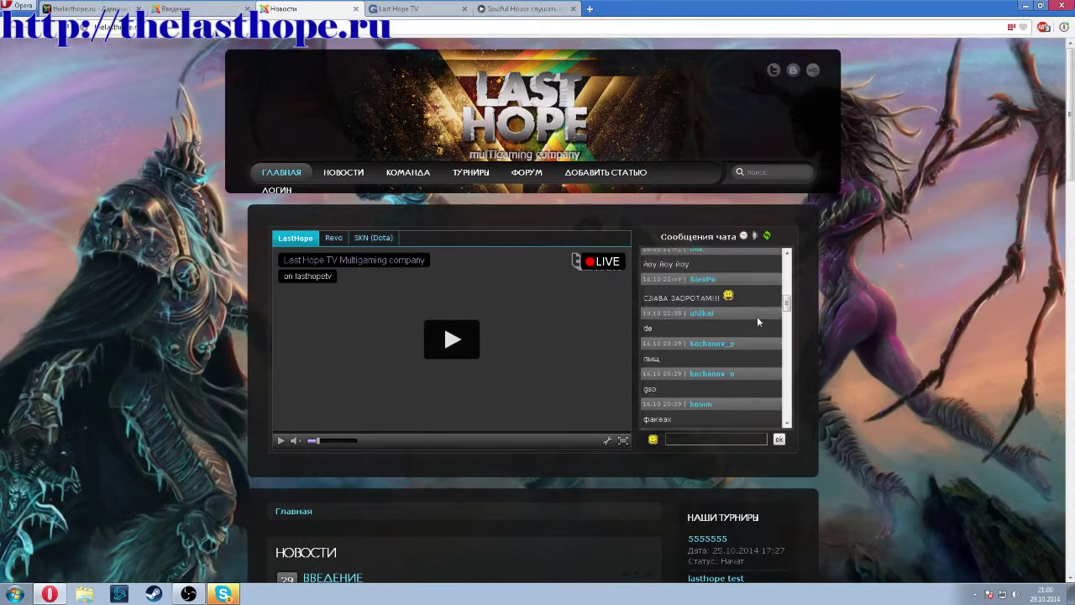
{"action": "scroll", "coordinate": [814, 354], "scroll_direction": "down", "scroll_amount": 1}
{"action": "scroll", "coordinate": [734, 224], "scroll_direction": "down", "scroll_amount": 4}
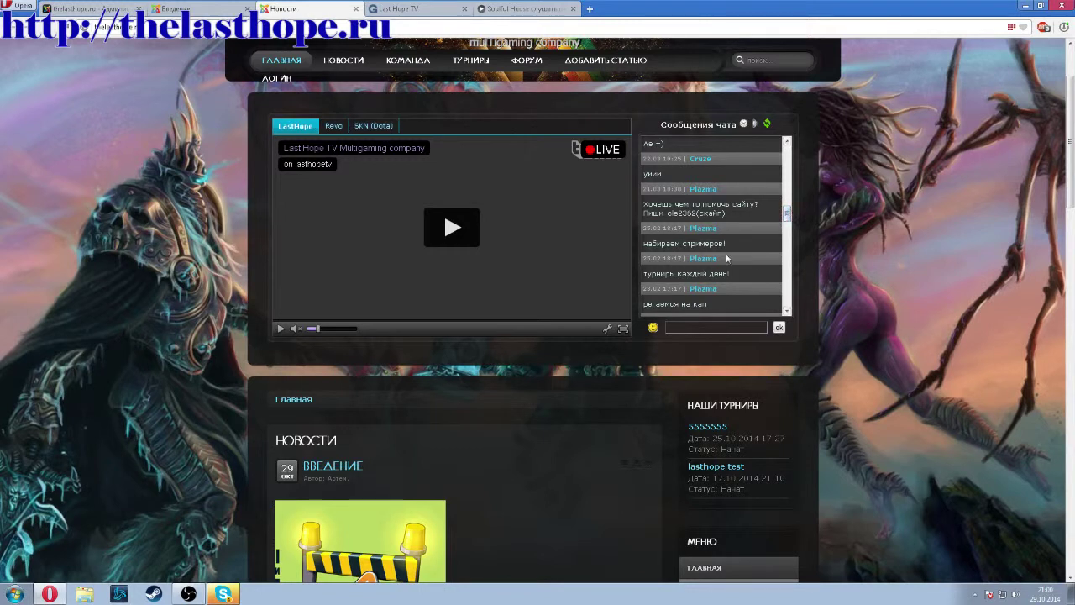
{"action": "left_click", "coordinate": [1045, 593]}
{"action": "left_click", "coordinate": [853, 319]}
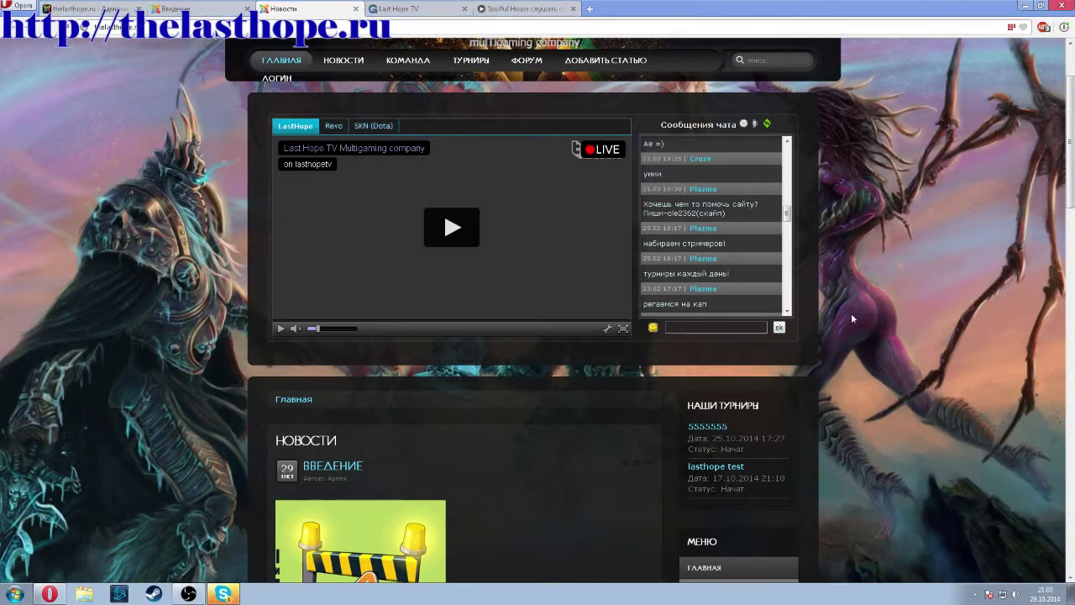
{"action": "scroll", "coordinate": [786, 225], "scroll_direction": "down", "scroll_amount": 3}
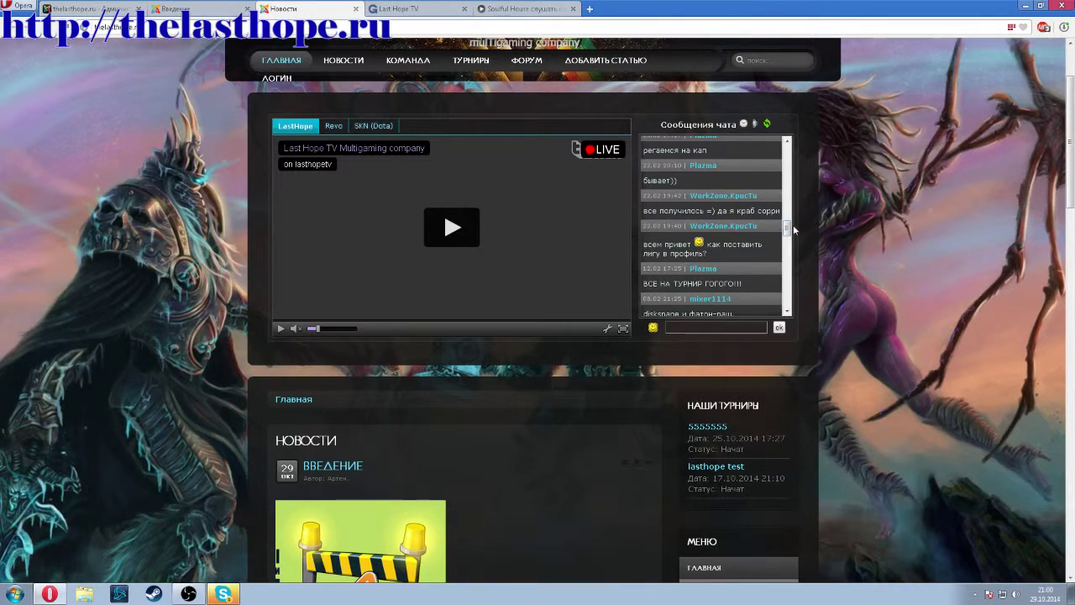
{"action": "scroll", "coordinate": [786, 233], "scroll_direction": "down", "scroll_amount": 1}
{"action": "scroll", "coordinate": [786, 232], "scroll_direction": "down", "scroll_amount": 3}
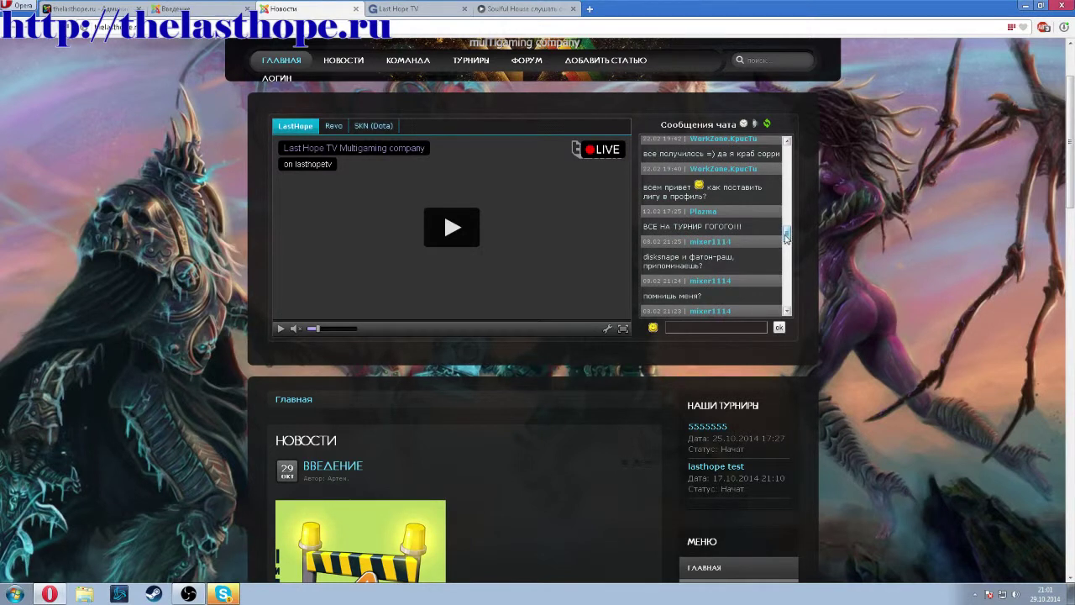
{"action": "left_click", "coordinate": [788, 310]}
{"action": "left_click", "coordinate": [787, 311]}
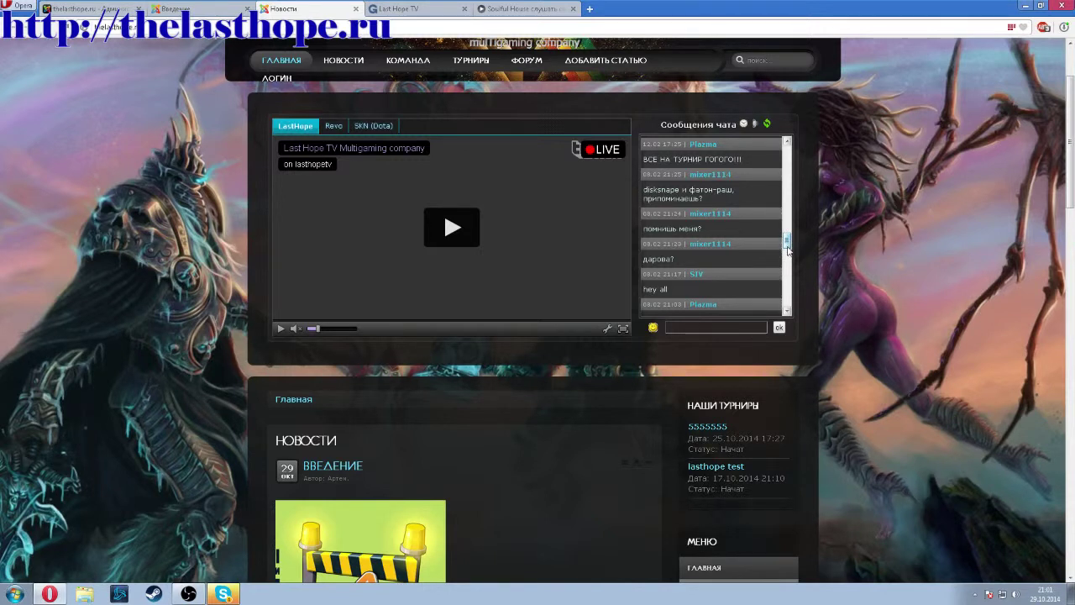
{"action": "left_click_drag", "start_coordinate": [787, 242], "coordinate": [801, 316]}
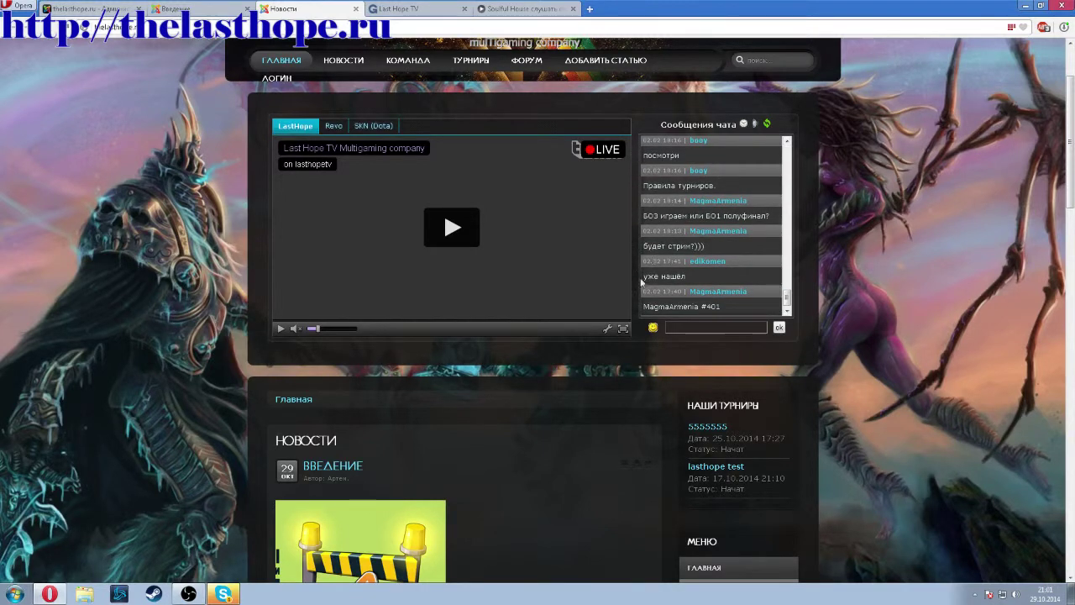
{"action": "scroll", "coordinate": [692, 284], "scroll_direction": "down", "scroll_amount": 2}
{"action": "scroll", "coordinate": [813, 257], "scroll_direction": "up", "scroll_amount": 3}
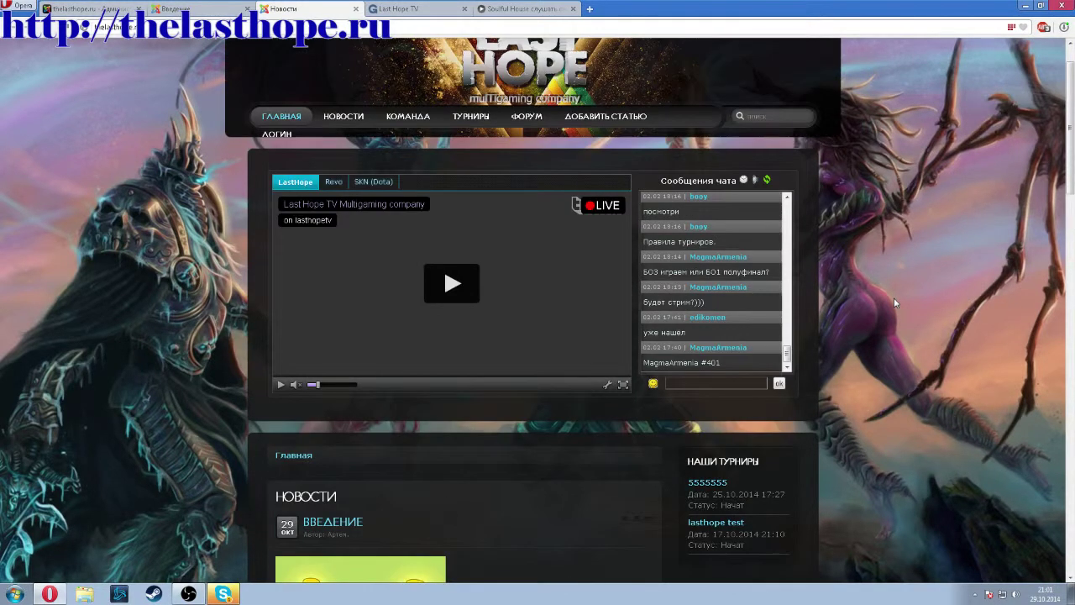
- Return to the newest messages in the site chat and review the most recent exchange
{"action": "left_click", "coordinate": [786, 196]}
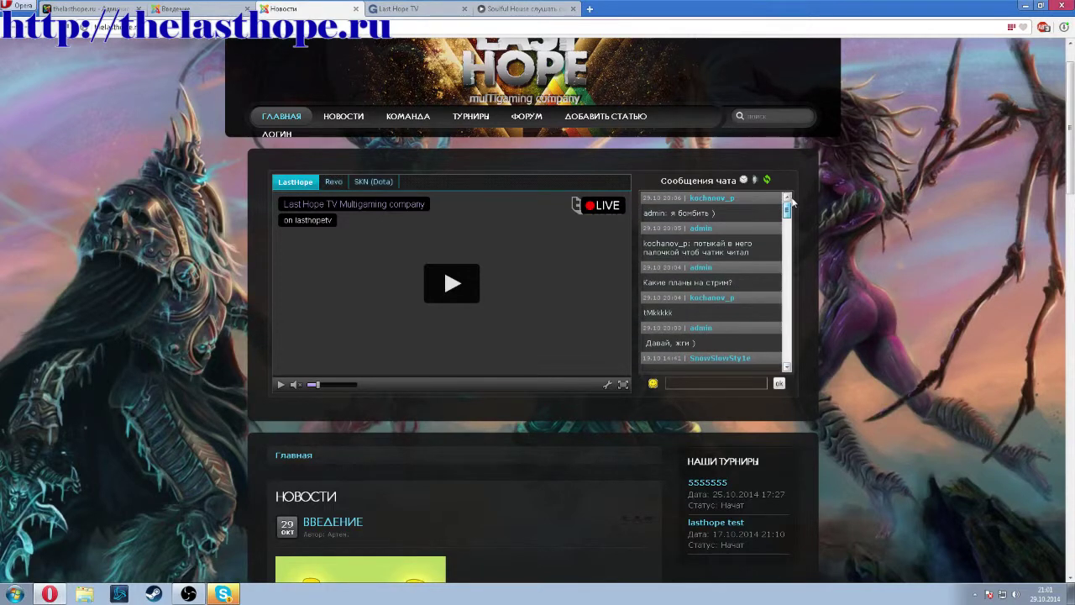
{"action": "scroll", "coordinate": [793, 227], "scroll_direction": "up", "scroll_amount": 1}
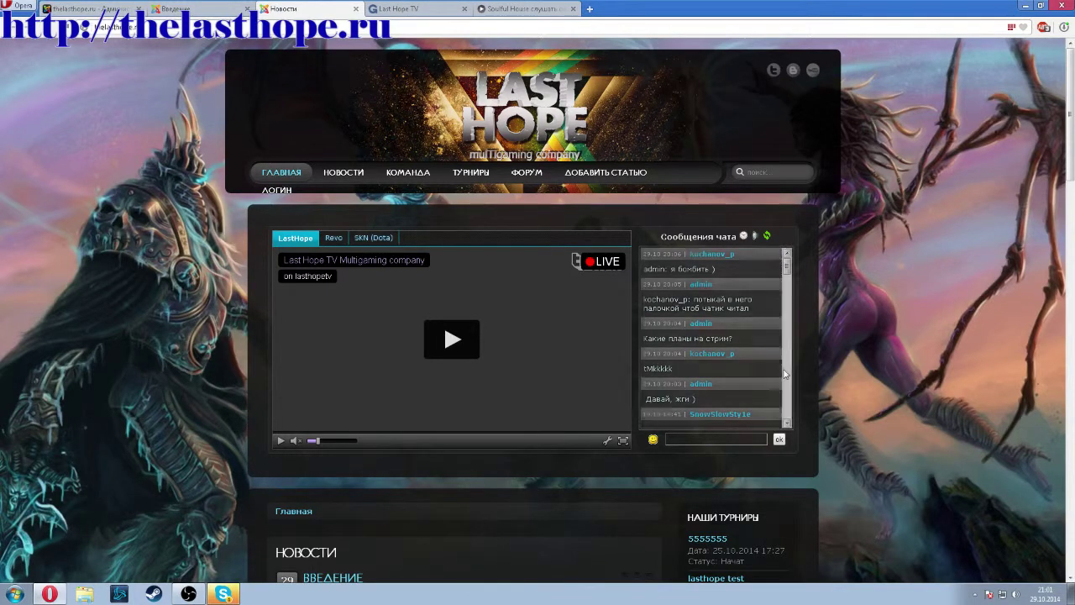
{"action": "left_click", "coordinate": [787, 425]}
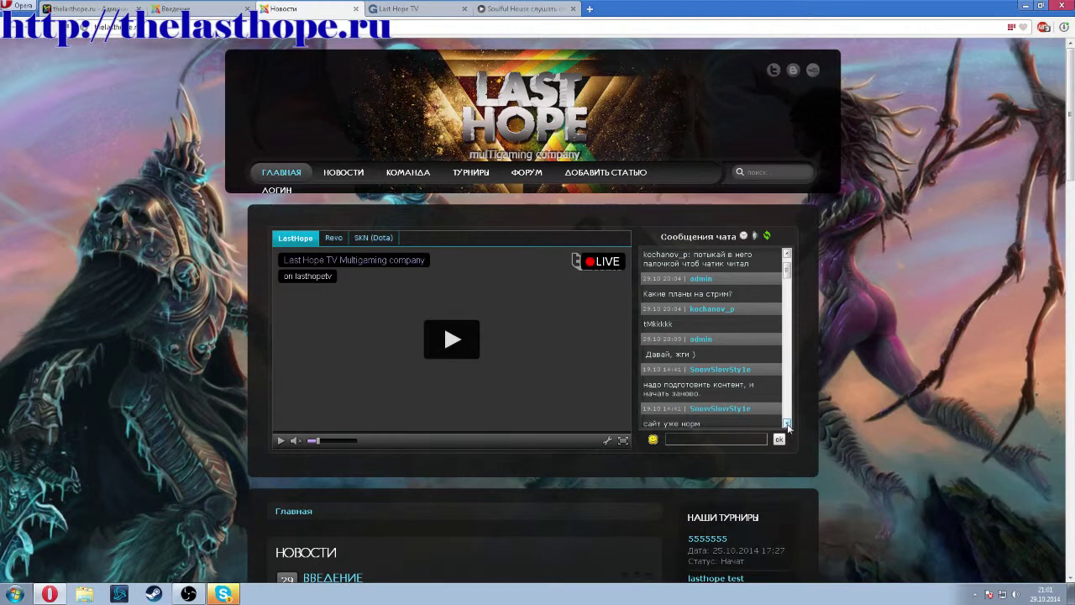
{"action": "left_click", "coordinate": [787, 424]}
{"action": "scroll", "coordinate": [764, 341], "scroll_direction": "down", "scroll_amount": 1}
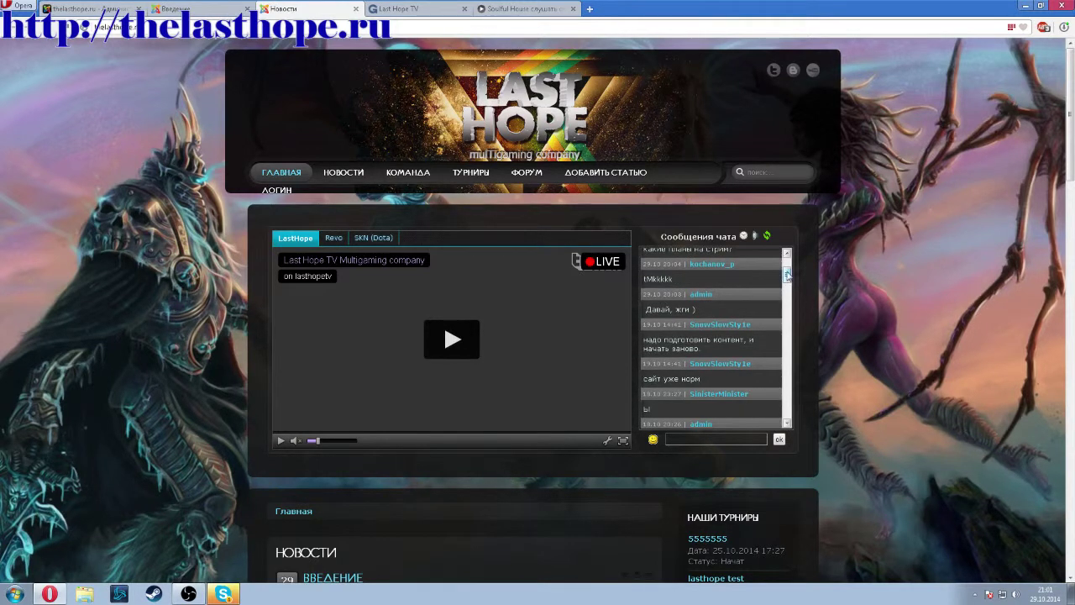
{"action": "left_click_drag", "start_coordinate": [788, 286], "coordinate": [792, 265]}
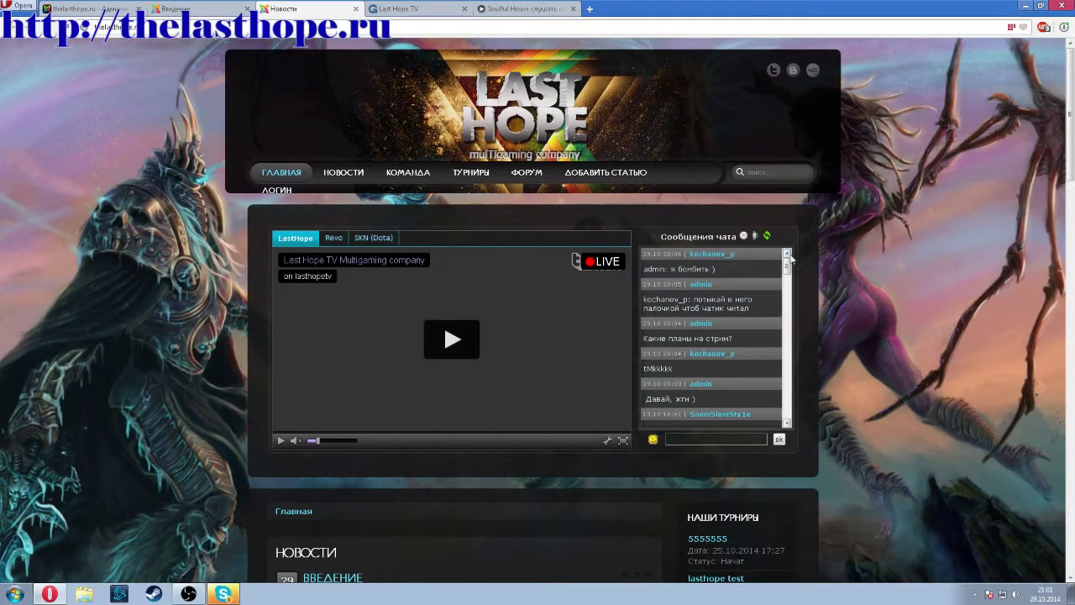
{"action": "left_click_drag", "start_coordinate": [668, 336], "coordinate": [733, 338]}
- Compare the Last Hope home page with the Введение article and the Last Hope TV channel page, finishing on the home page
{"action": "left_click", "coordinate": [202, 9]}
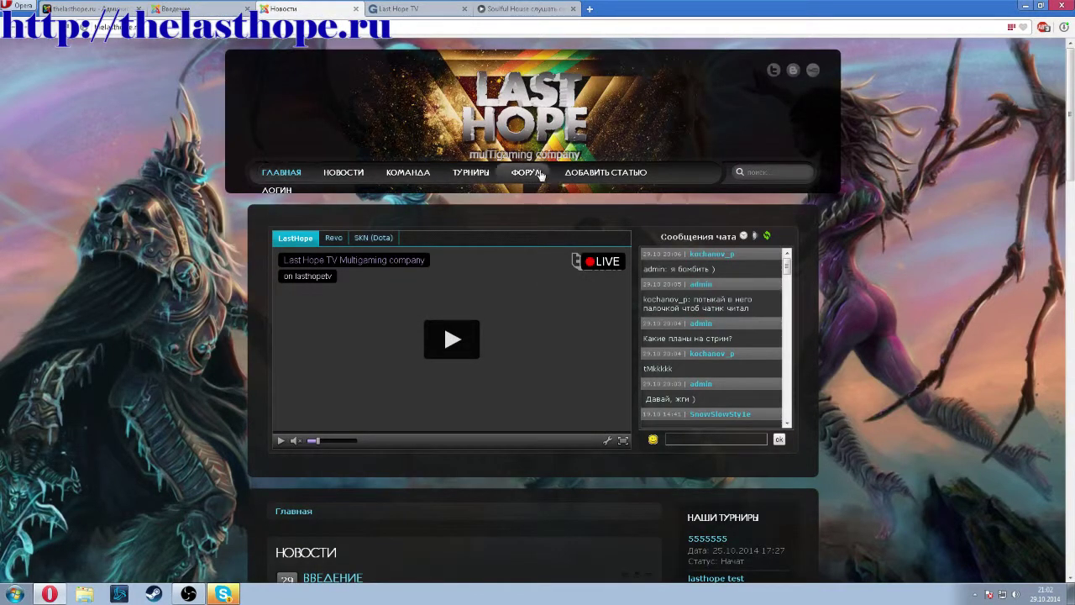
{"action": "left_click", "coordinate": [421, 10]}
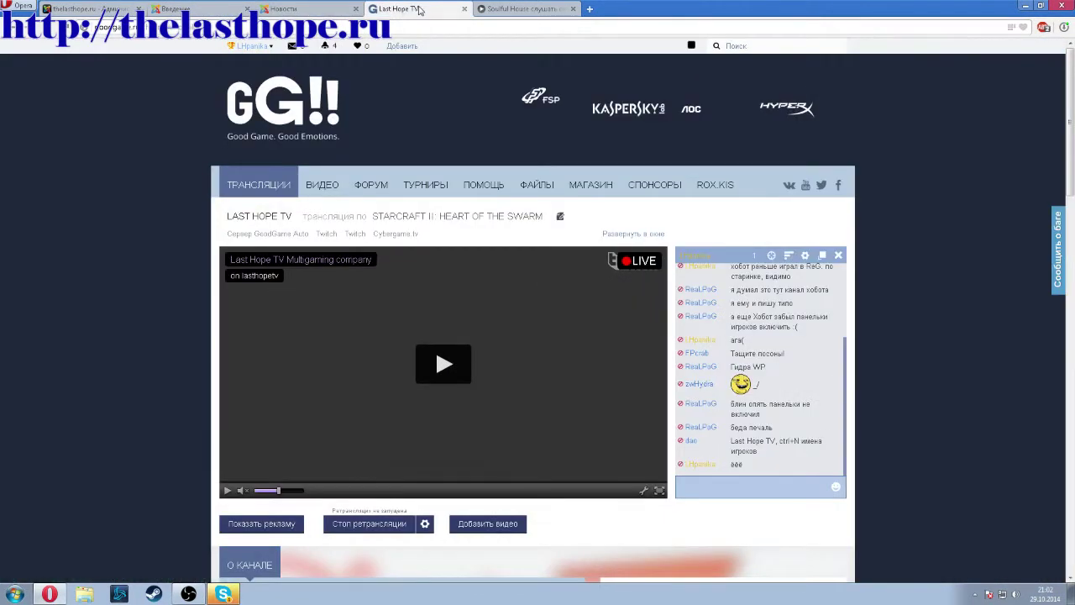
{"action": "left_click", "coordinate": [285, 9]}
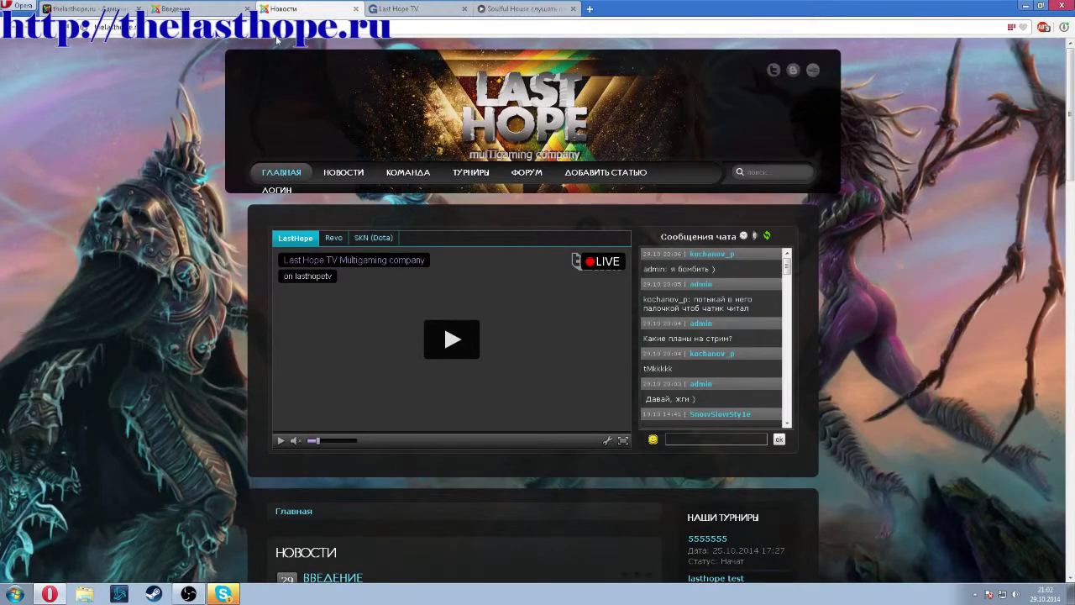
{"action": "left_click", "coordinate": [210, 8]}
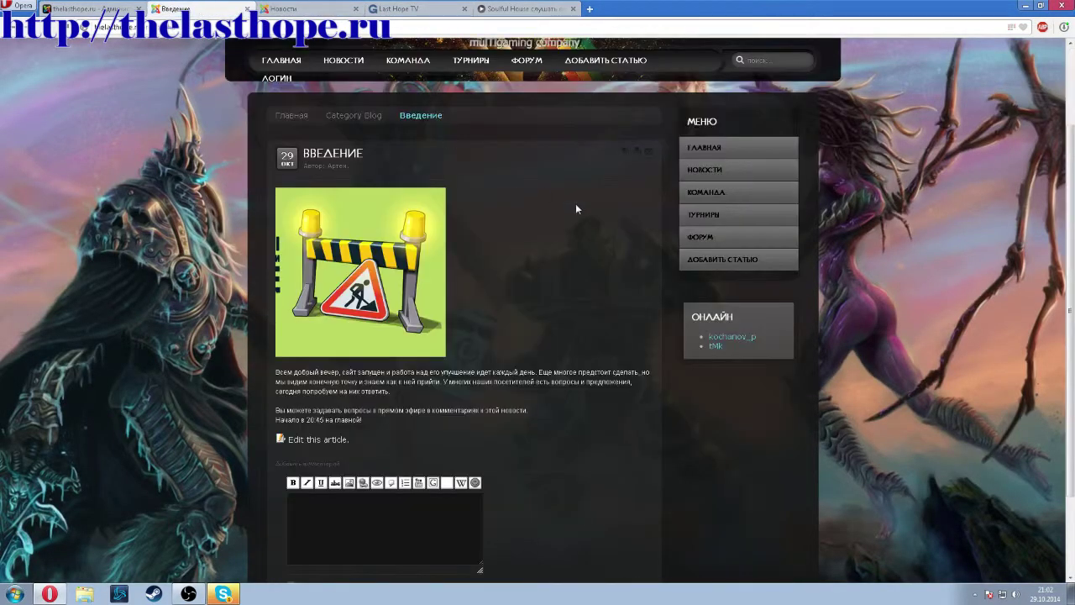
{"action": "left_click", "coordinate": [522, 8]}
{"action": "left_click", "coordinate": [422, 8]}
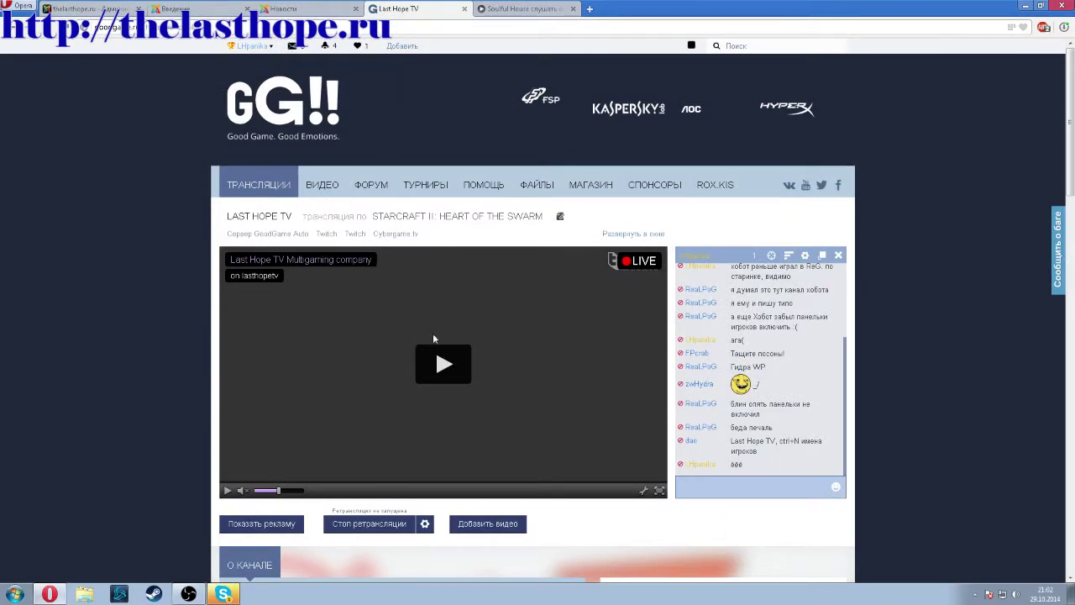
{"action": "left_click", "coordinate": [302, 8]}
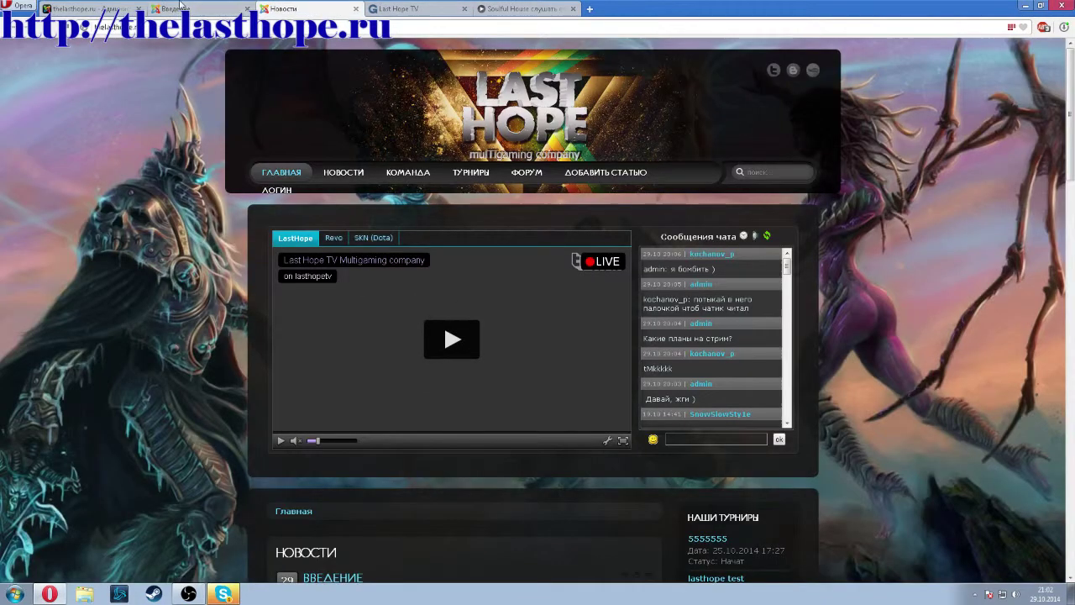
- Open the Введение article page, reload it and look it over down to the comment form
{"action": "left_click", "coordinate": [175, 9]}
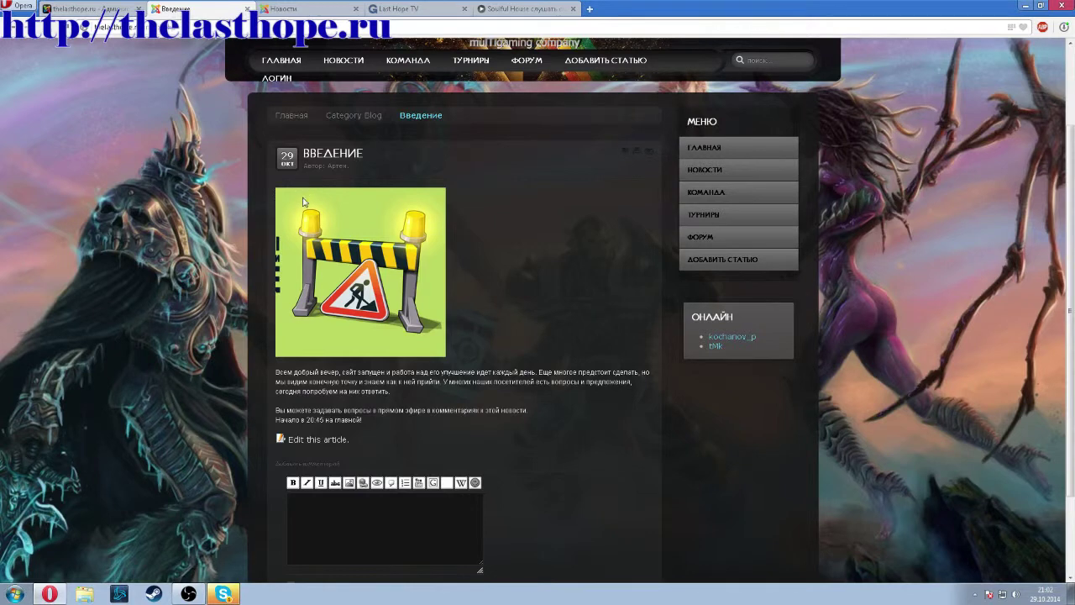
{"action": "scroll", "coordinate": [243, 225], "scroll_direction": "up", "scroll_amount": 2}
{"action": "scroll", "coordinate": [142, 273], "scroll_direction": "down", "scroll_amount": 4}
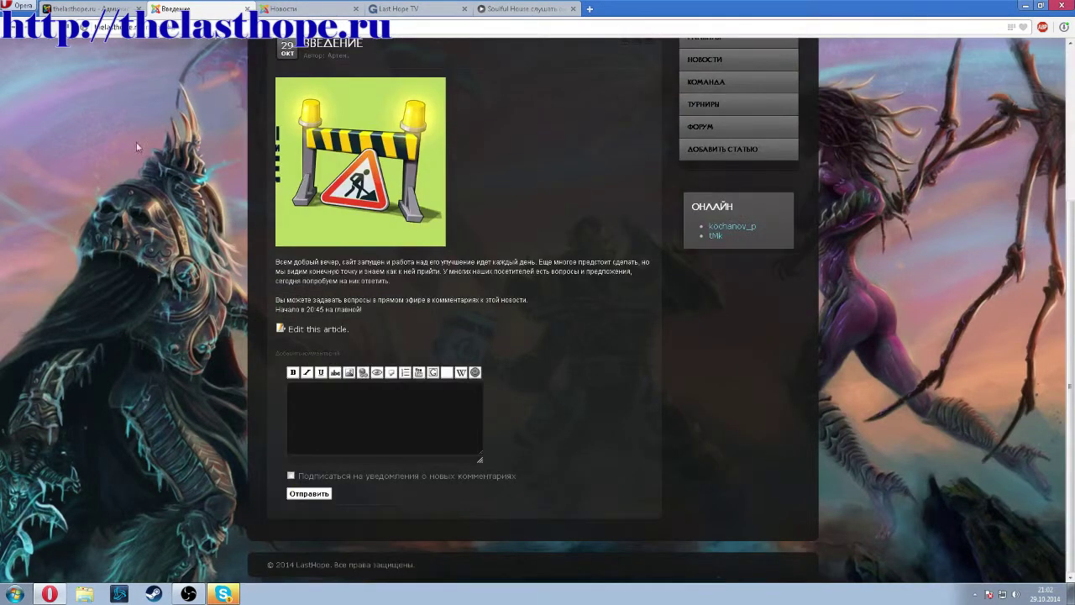
{"action": "left_click", "coordinate": [38, 28]}
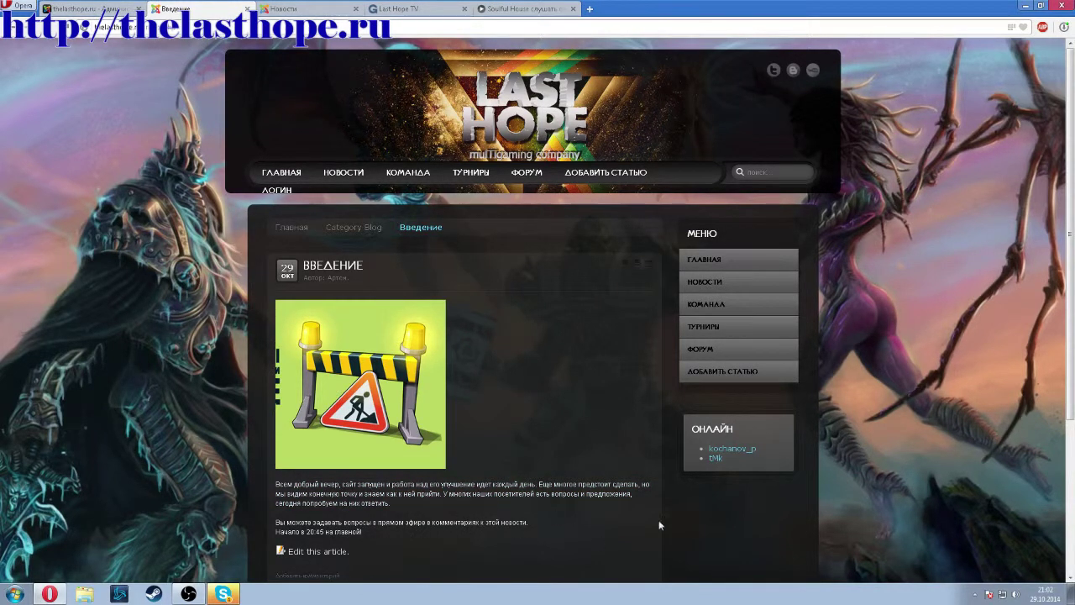
{"action": "mouse_move", "coordinate": [1071, 250]}
{"action": "left_mouse_down"}
{"action": "mouse_move", "coordinate": [1071, 399]}
{"action": "mouse_move", "coordinate": [1071, 245]}
{"action": "left_mouse_up"}
{"action": "scroll", "coordinate": [631, 372], "scroll_direction": "down", "scroll_amount": 3}
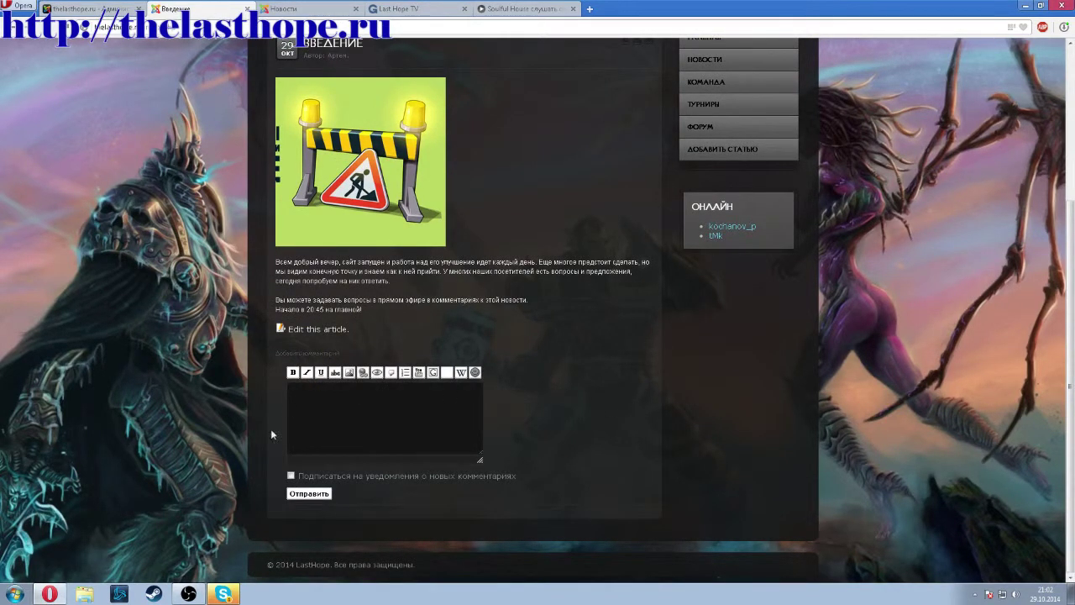
- Check the unread conversation in Skype and return to the start of the Введение article in the browser
{"action": "left_click", "coordinate": [238, 594]}
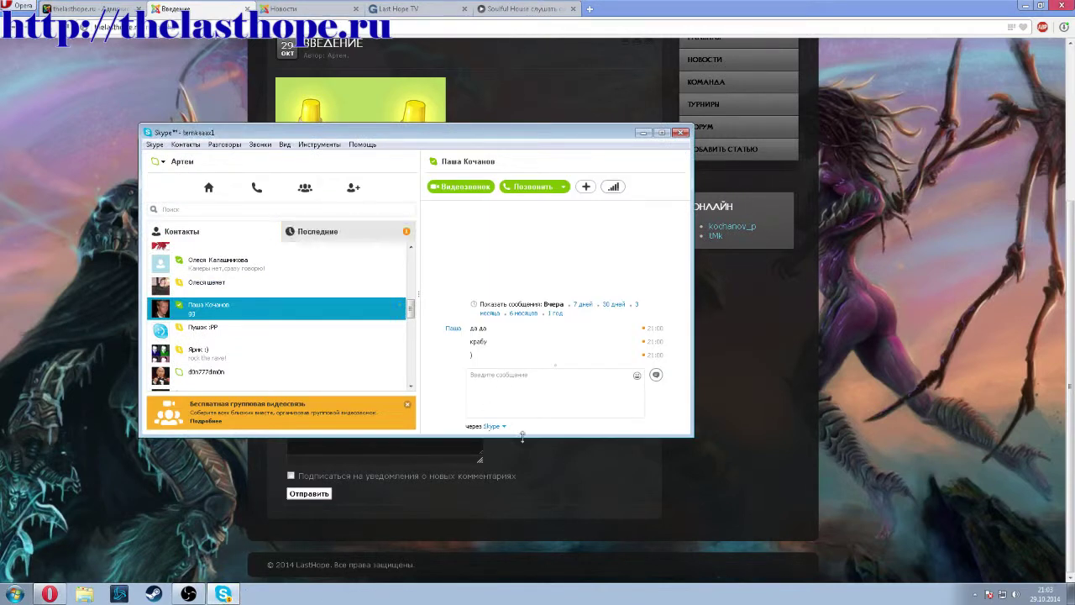
{"action": "left_click", "coordinate": [545, 397]}
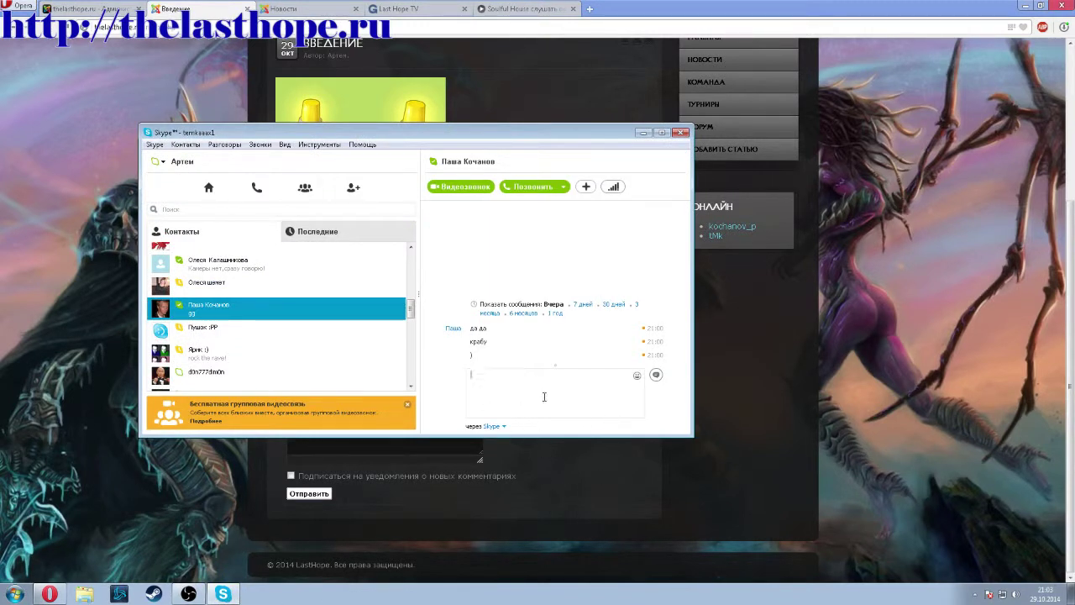
{"action": "left_click", "coordinate": [854, 411]}
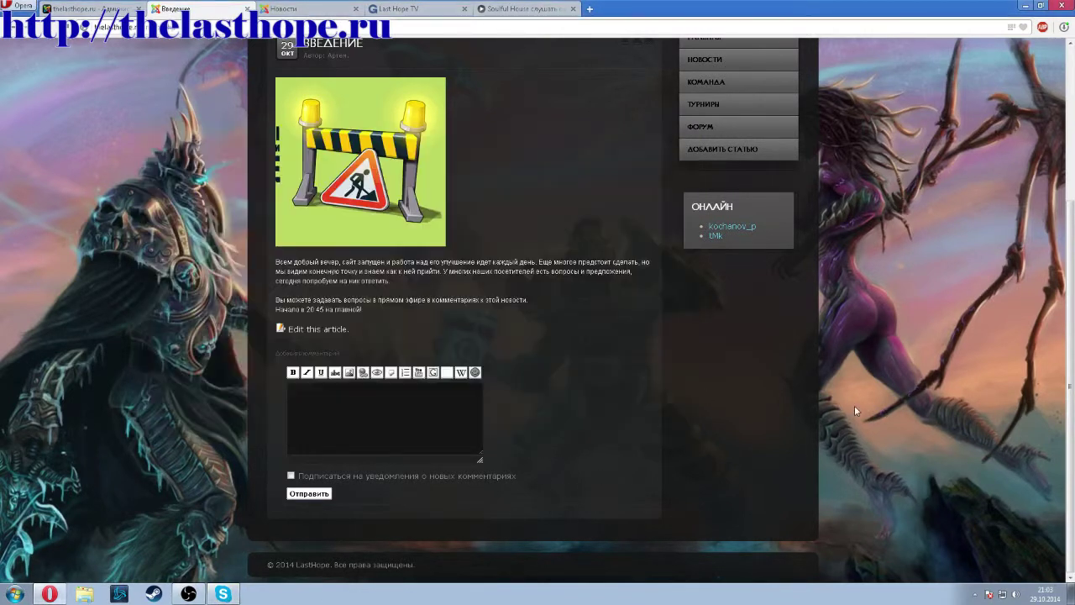
{"action": "scroll", "coordinate": [653, 370], "scroll_direction": "up", "scroll_amount": 2}
{"action": "scroll", "coordinate": [618, 358], "scroll_direction": "up", "scroll_amount": 2}
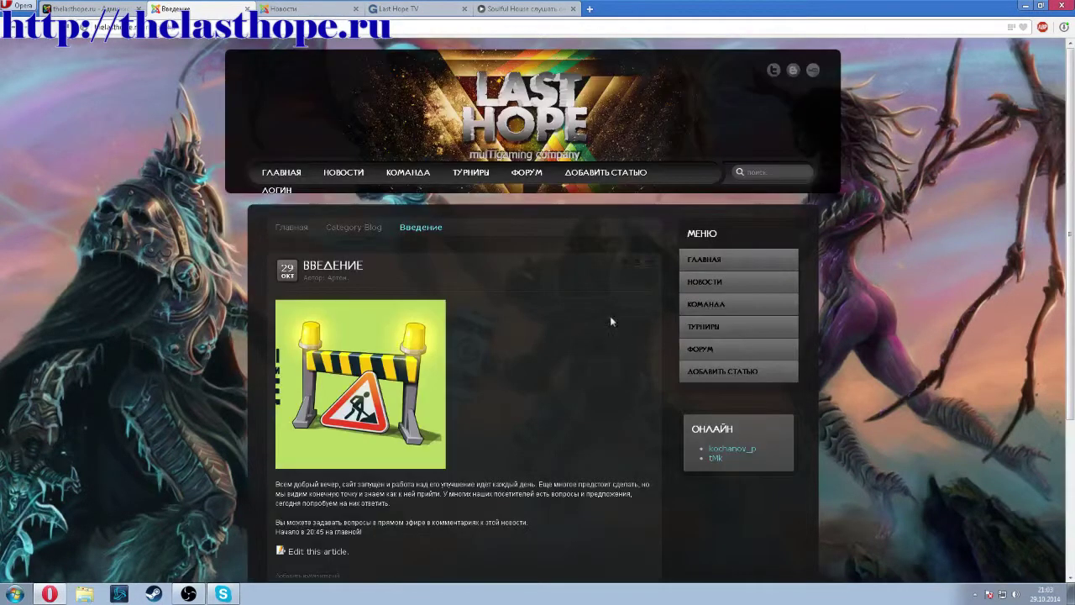
- View the open Last Hope pages and the Soulful House radio page, ending on the Last Hope TV channel page
{"action": "left_click", "coordinate": [311, 8]}
{"action": "left_click", "coordinate": [399, 9]}
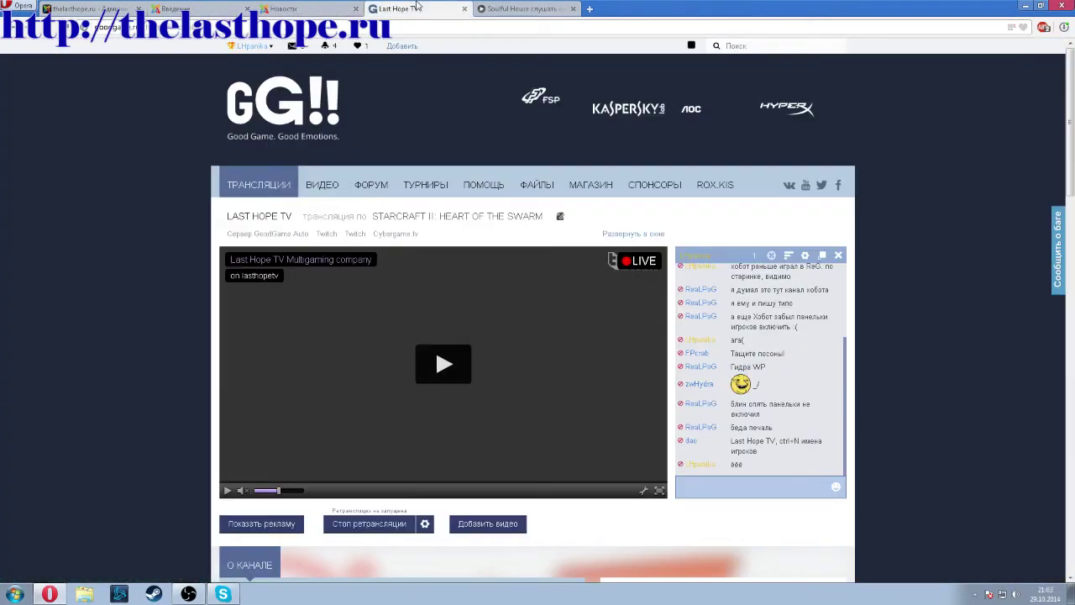
{"action": "left_click", "coordinate": [181, 9]}
{"action": "left_click", "coordinate": [517, 9]}
{"action": "left_click", "coordinate": [424, 11]}
{"action": "left_click", "coordinate": [527, 12]}
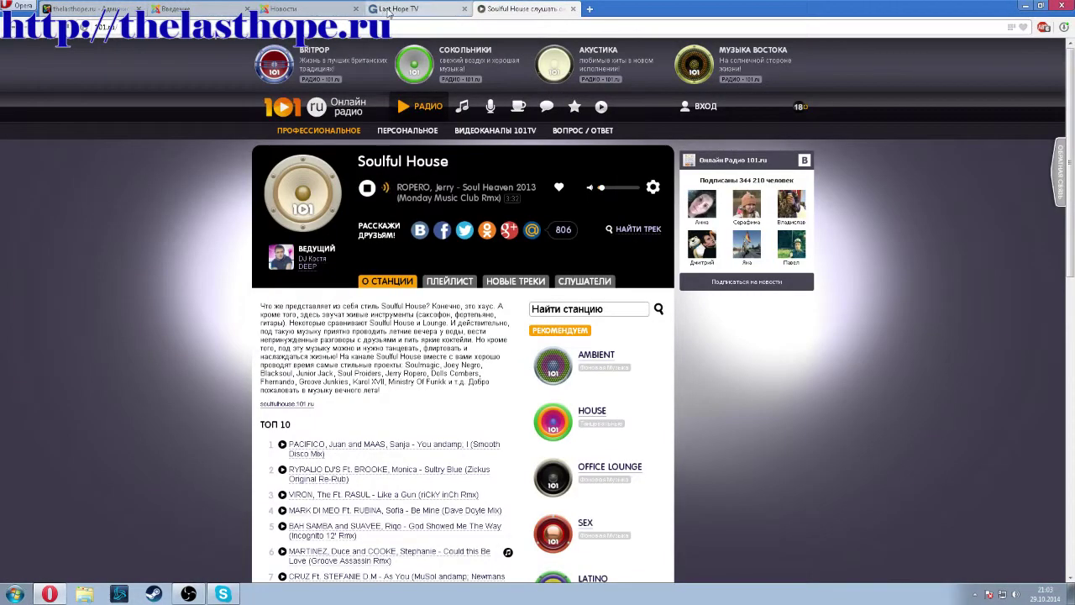
{"action": "left_click", "coordinate": [399, 9]}
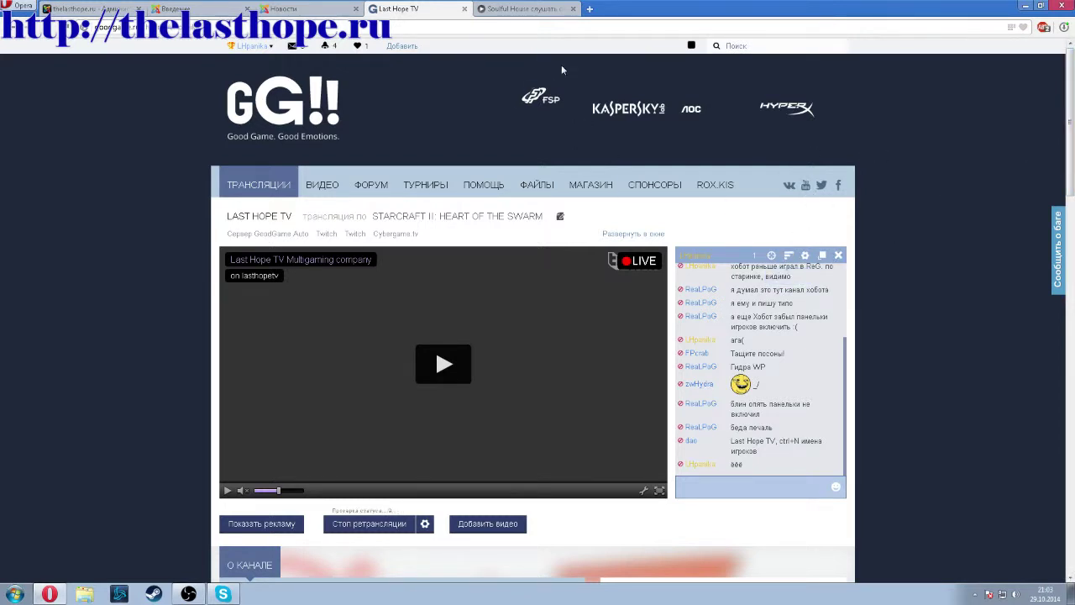
- Reload the Last Hope home page and start its LastHope stream, finishing on the Last Hope TV channel page
{"action": "left_click", "coordinate": [301, 7]}
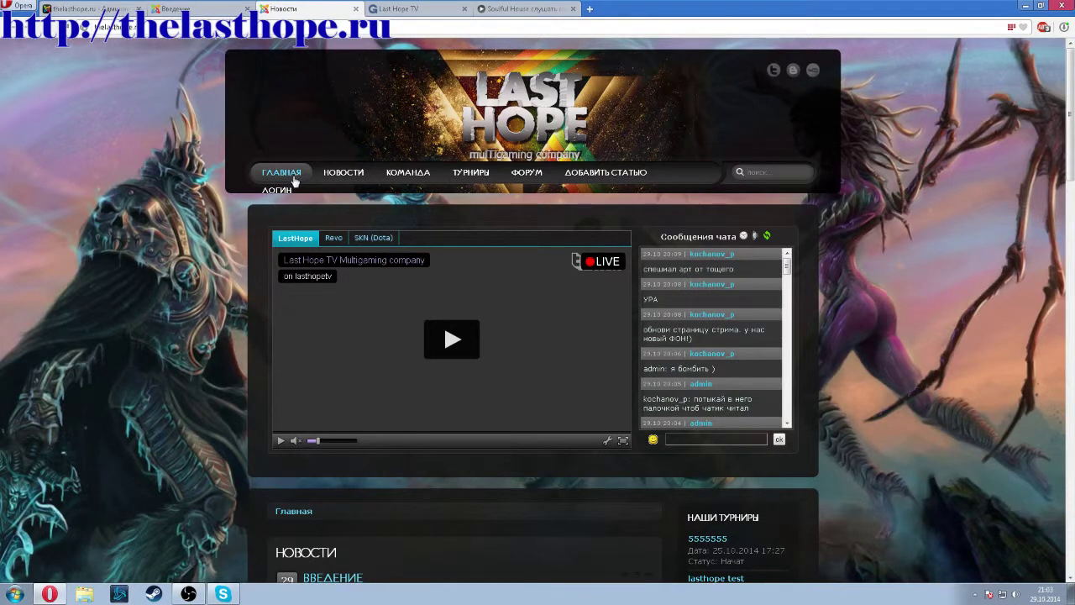
{"action": "left_click", "coordinate": [292, 180]}
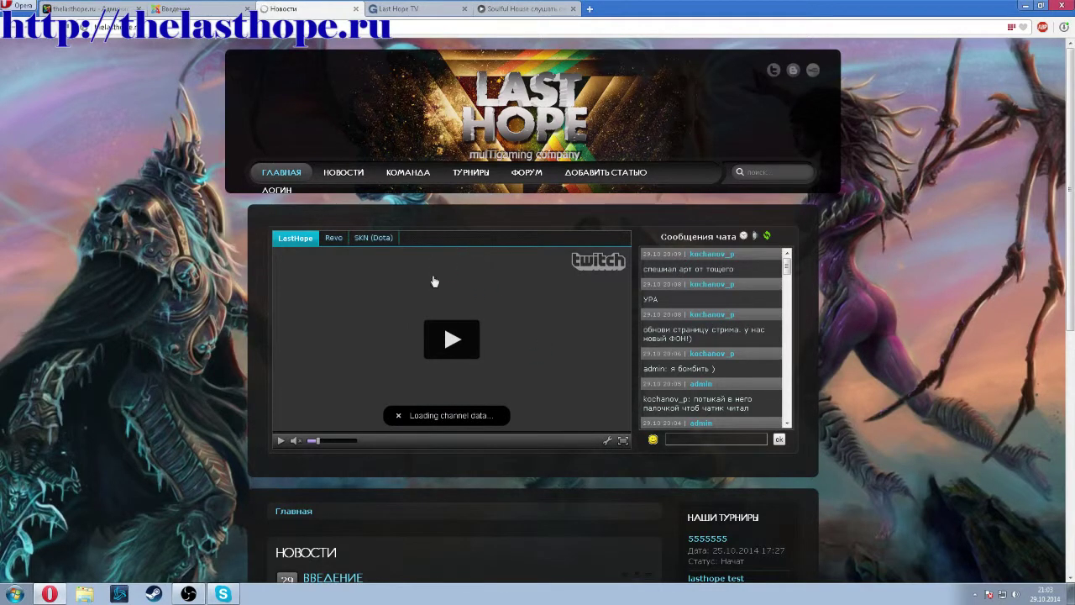
{"action": "left_click", "coordinate": [453, 345]}
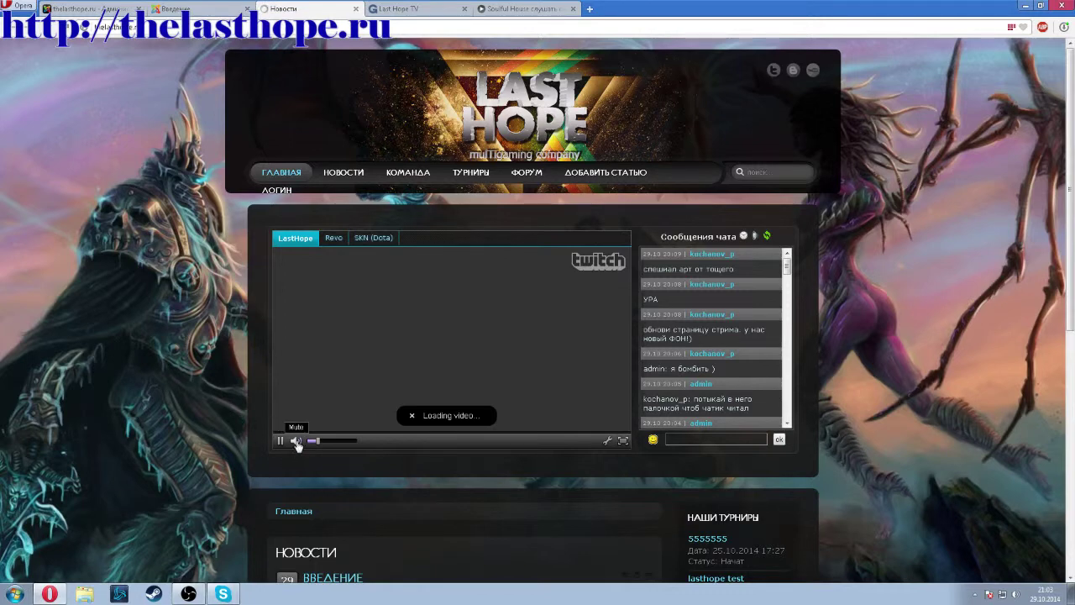
{"action": "left_click", "coordinate": [263, 174]}
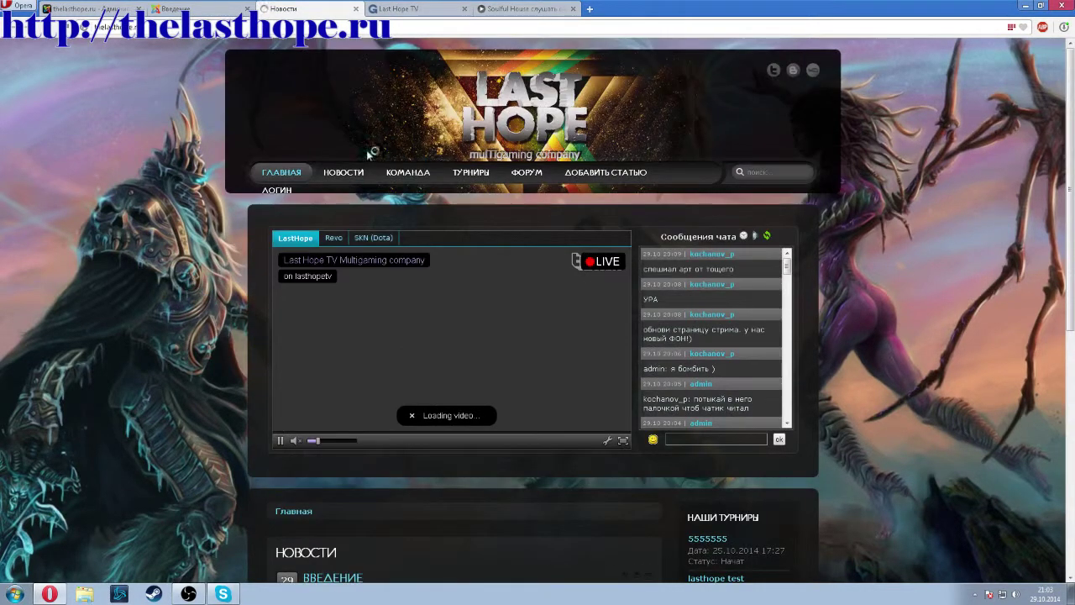
{"action": "left_click", "coordinate": [427, 10]}
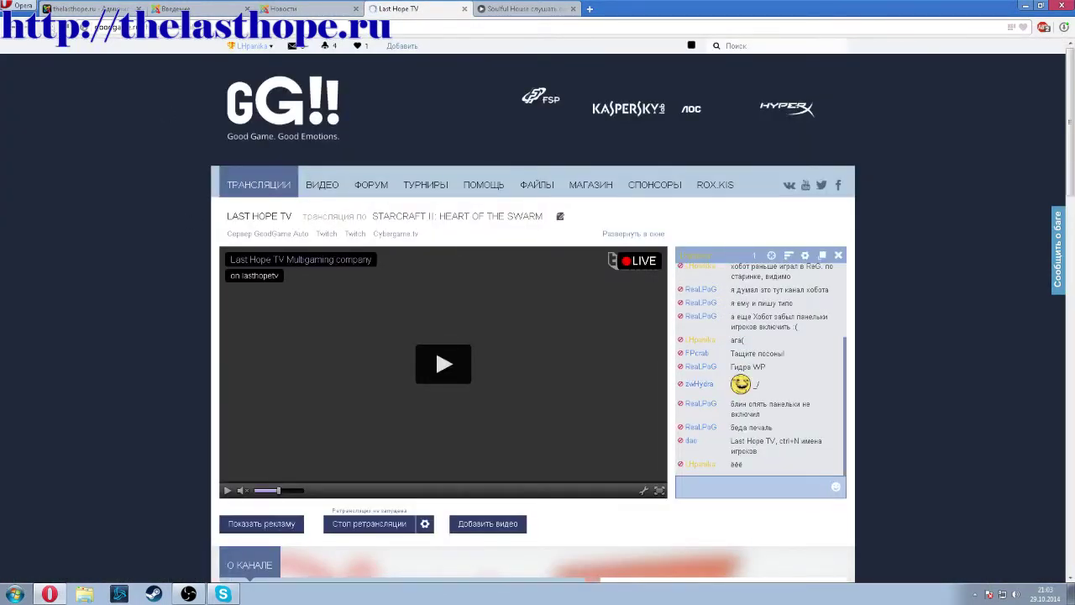
- Pause the LastHope stream on the Last Hope home page and look over the page down to the footer
{"action": "left_click", "coordinate": [286, 9]}
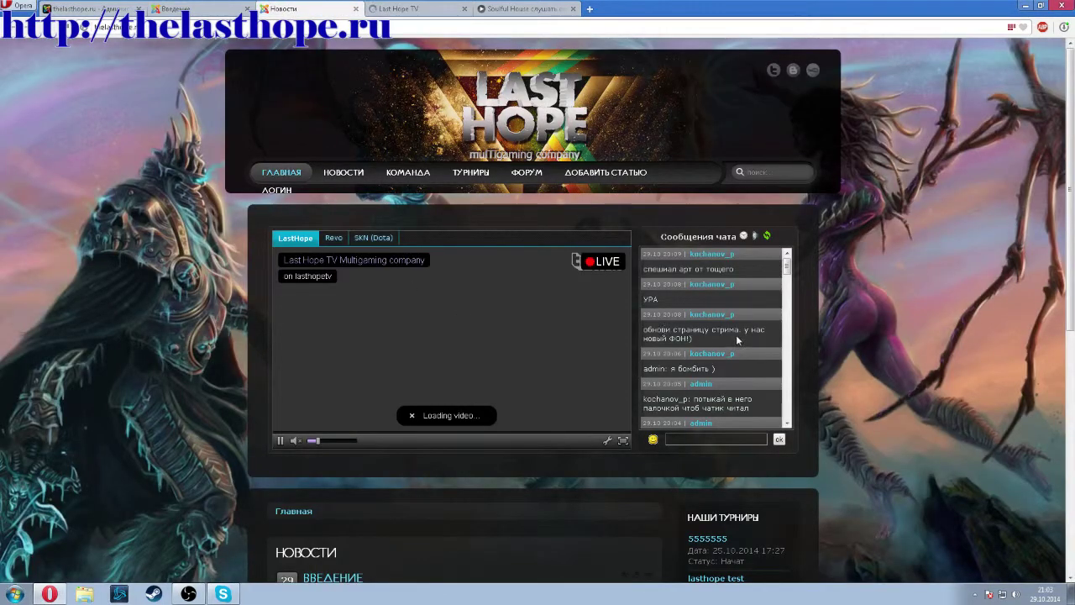
{"action": "left_click", "coordinate": [281, 441]}
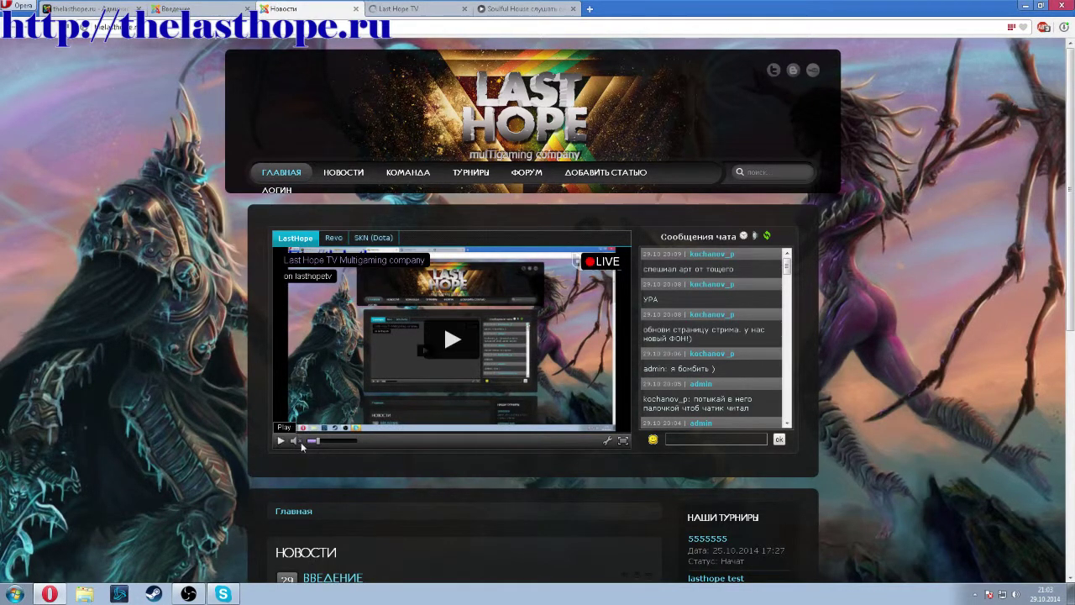
{"action": "scroll", "coordinate": [1012, 383], "scroll_direction": "down", "scroll_amount": 2}
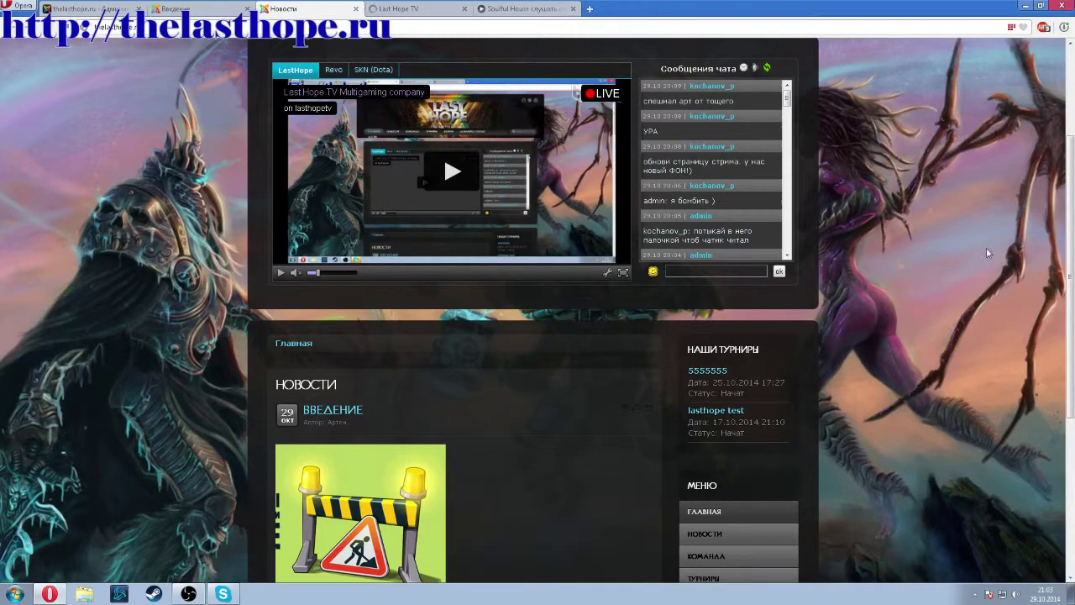
{"action": "scroll", "coordinate": [942, 238], "scroll_direction": "down", "scroll_amount": 1}
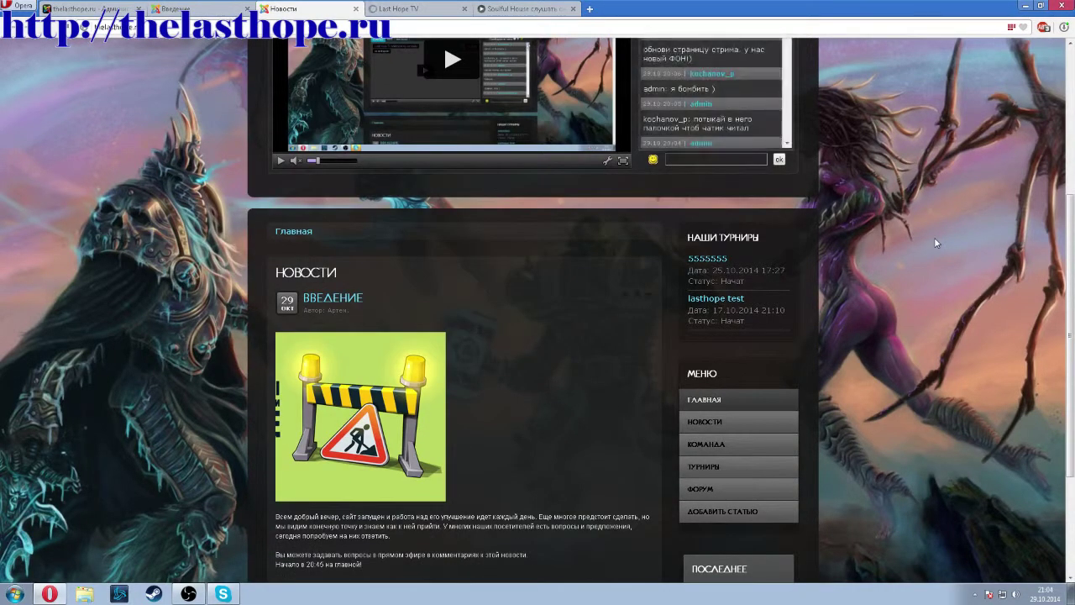
{"action": "scroll", "coordinate": [976, 250], "scroll_direction": "down", "scroll_amount": 2}
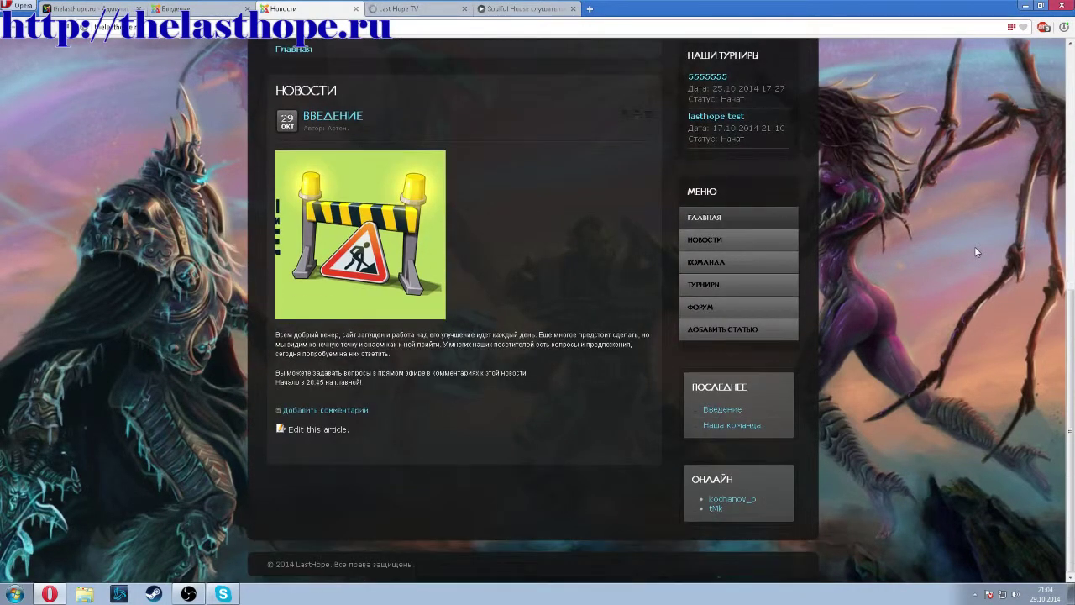
{"action": "scroll", "coordinate": [974, 250], "scroll_direction": "up", "scroll_amount": 1}
{"action": "scroll", "coordinate": [976, 250], "scroll_direction": "up", "scroll_amount": 5}
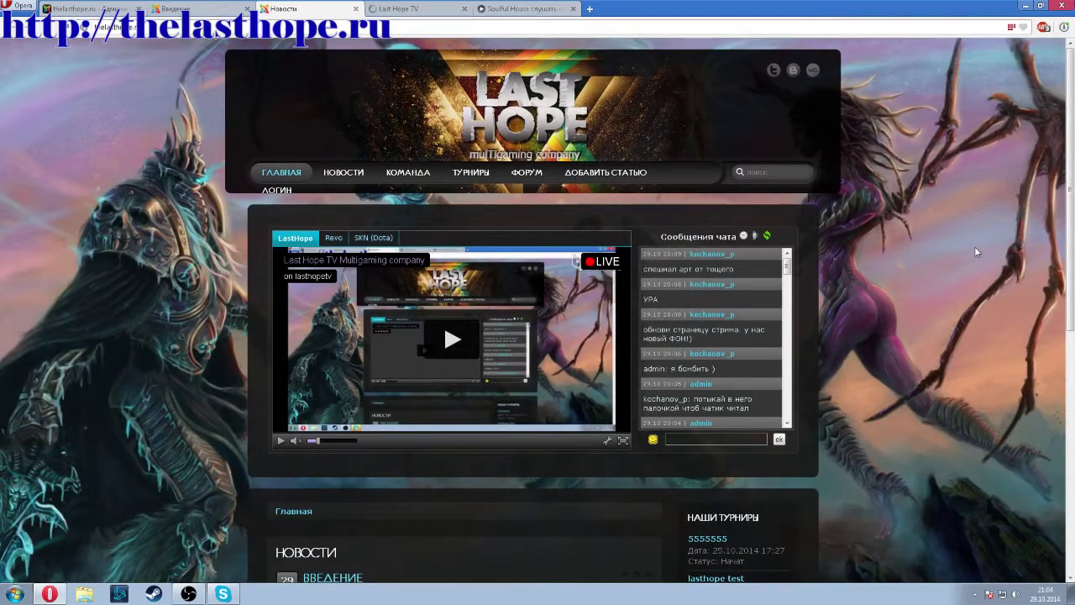
{"action": "scroll", "coordinate": [975, 246], "scroll_direction": "down", "scroll_amount": 5}
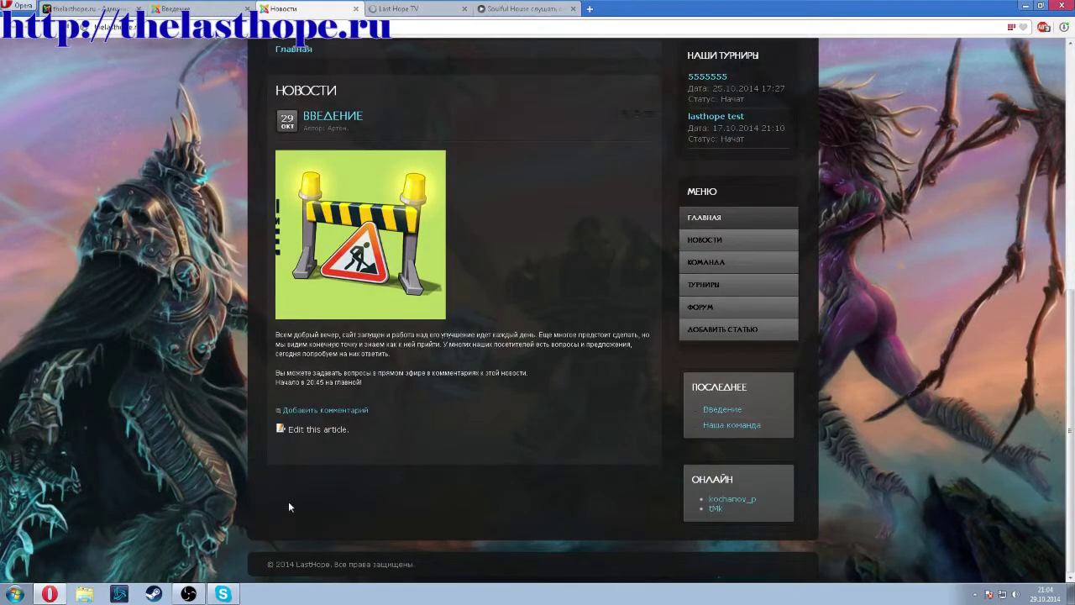
{"action": "scroll", "coordinate": [623, 501], "scroll_direction": "up", "scroll_amount": 5}
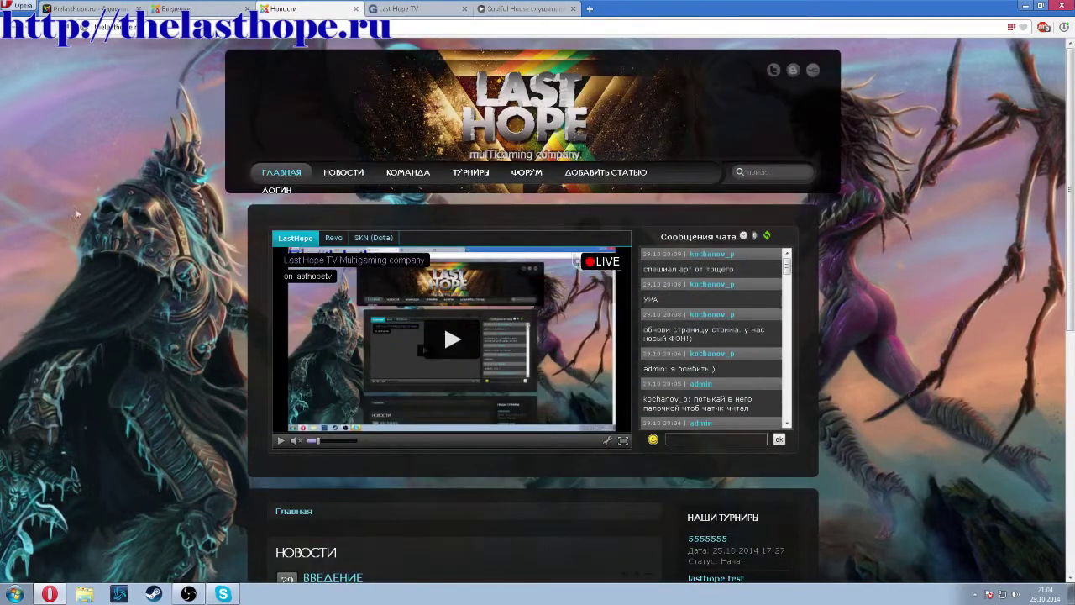
- Reload the Last Hope home page through its ГЛАВНАЯ link and examine the news, sidebar and stream player
{"action": "scroll", "coordinate": [246, 267], "scroll_direction": "down", "scroll_amount": 1}
{"action": "left_click", "coordinate": [280, 118]}
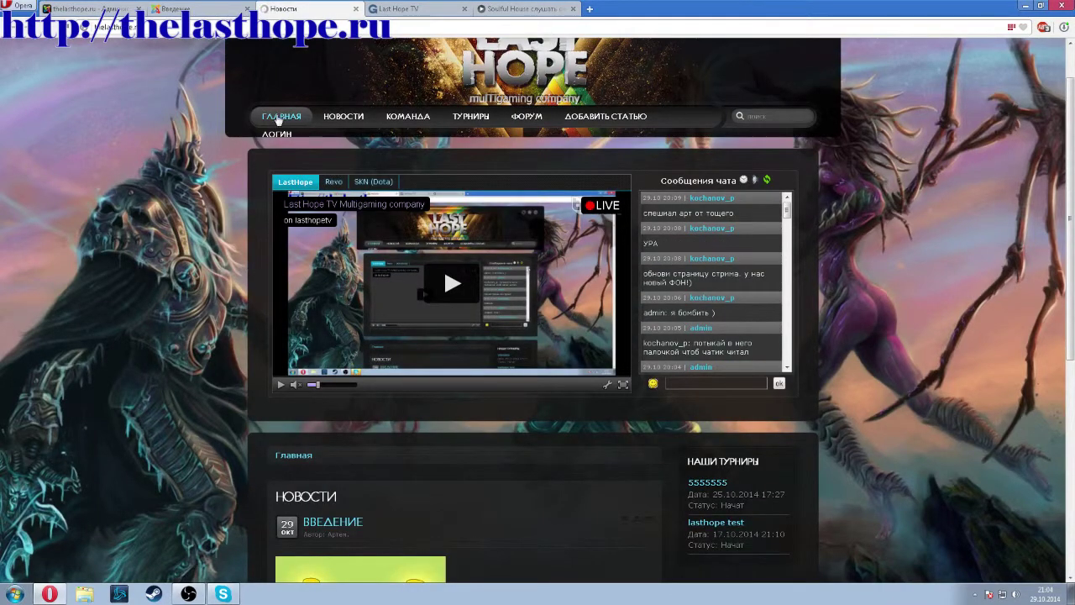
{"action": "scroll", "coordinate": [304, 328], "scroll_direction": "down", "scroll_amount": 5}
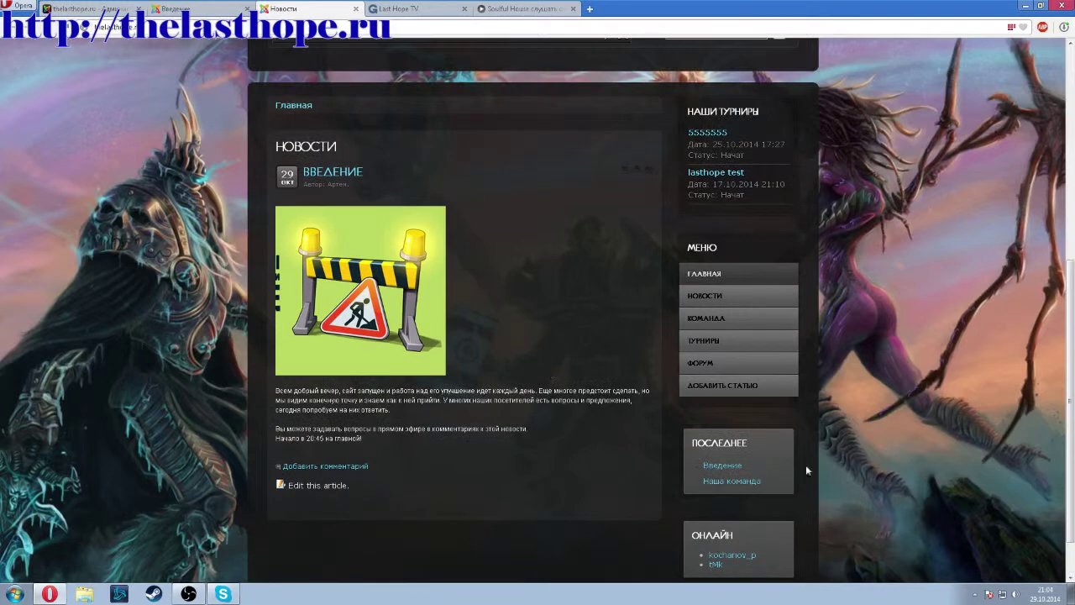
{"action": "scroll", "coordinate": [649, 457], "scroll_direction": "up", "scroll_amount": 4}
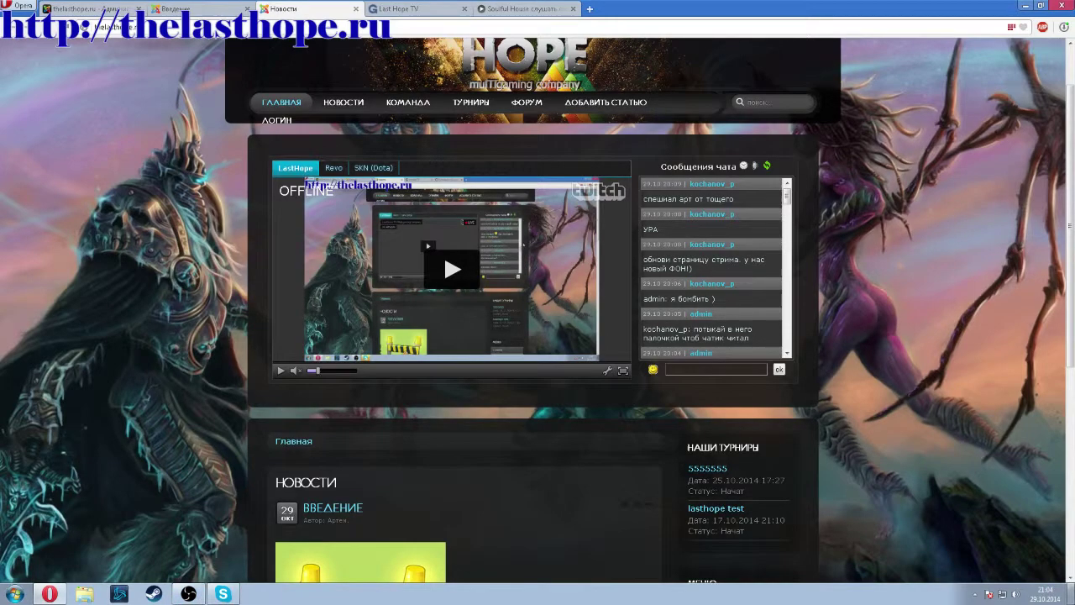
- Clear the screen to the desktop, check the Skype conversation briefly and bring up the Open Broadcaster Software window
{"action": "left_click", "coordinate": [1071, 595]}
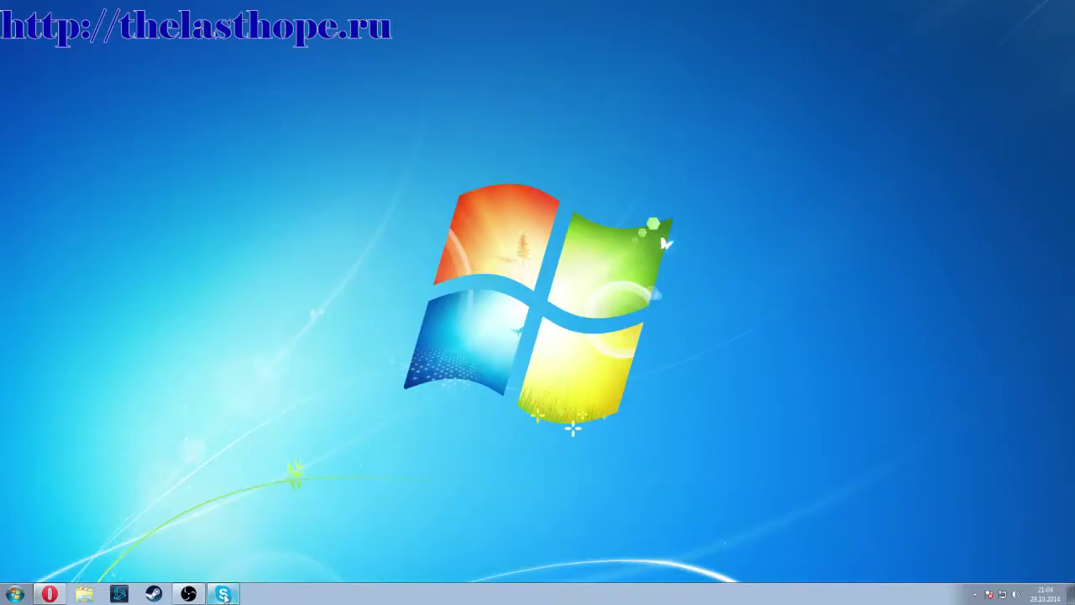
{"action": "left_click", "coordinate": [188, 594]}
{"action": "left_click", "coordinate": [188, 595]}
{"action": "left_click", "coordinate": [236, 592]}
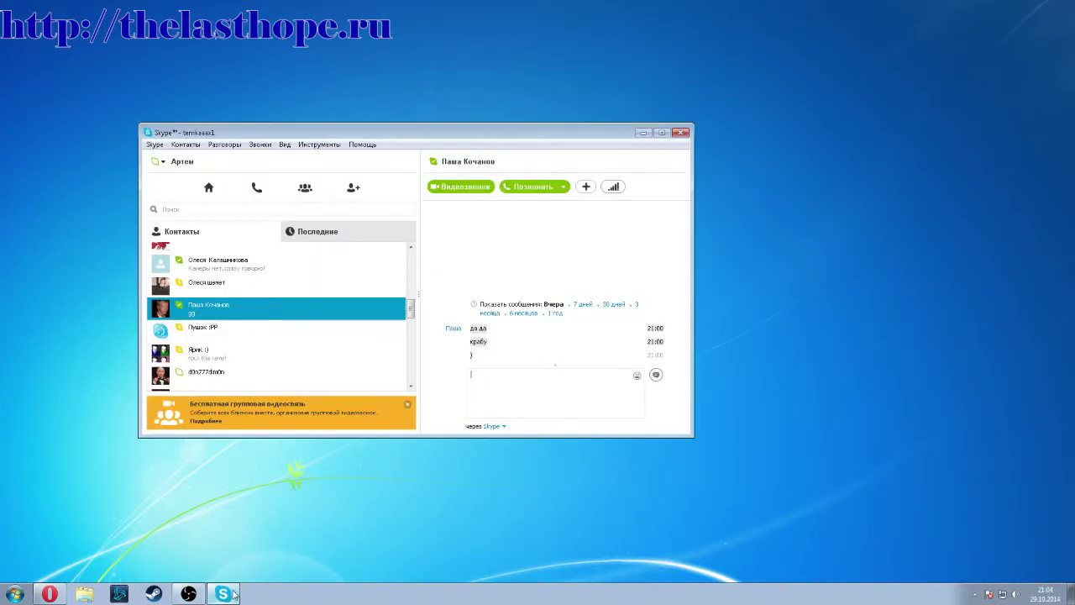
{"action": "left_click", "coordinate": [235, 592]}
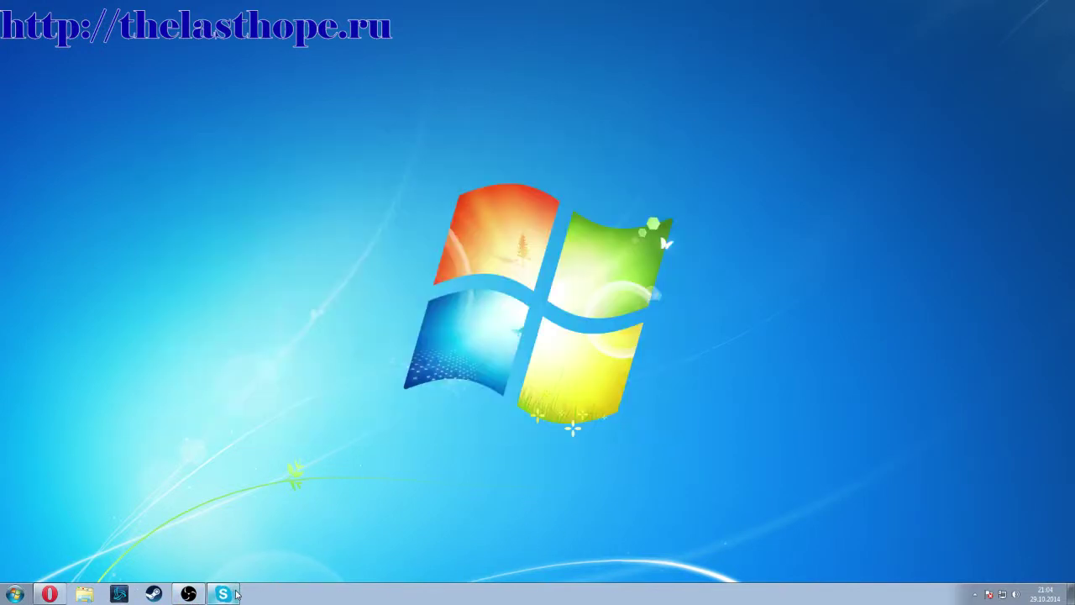
{"action": "left_click", "coordinate": [188, 594]}
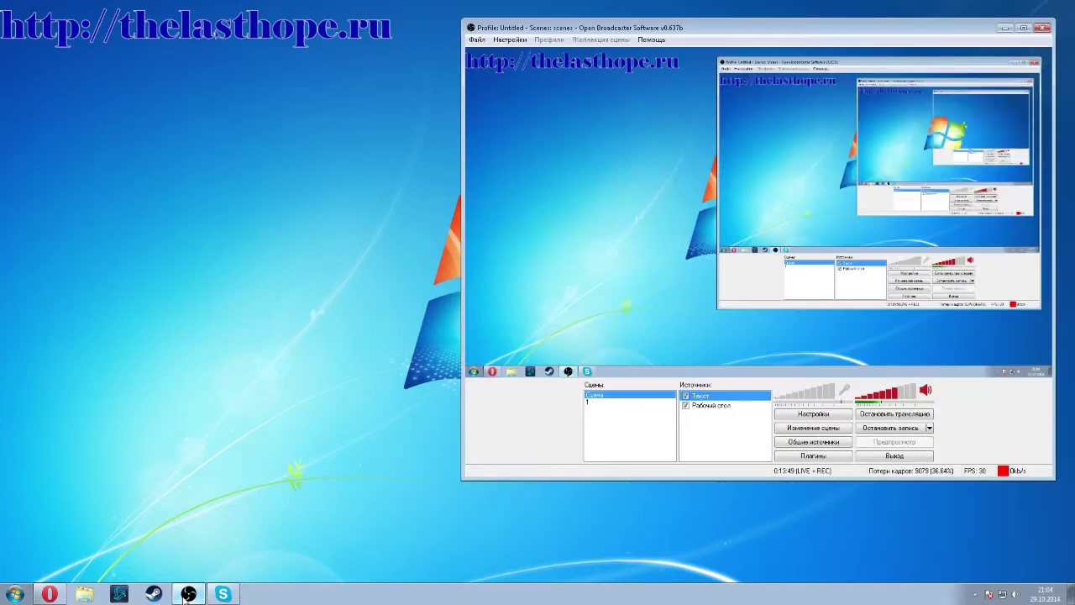